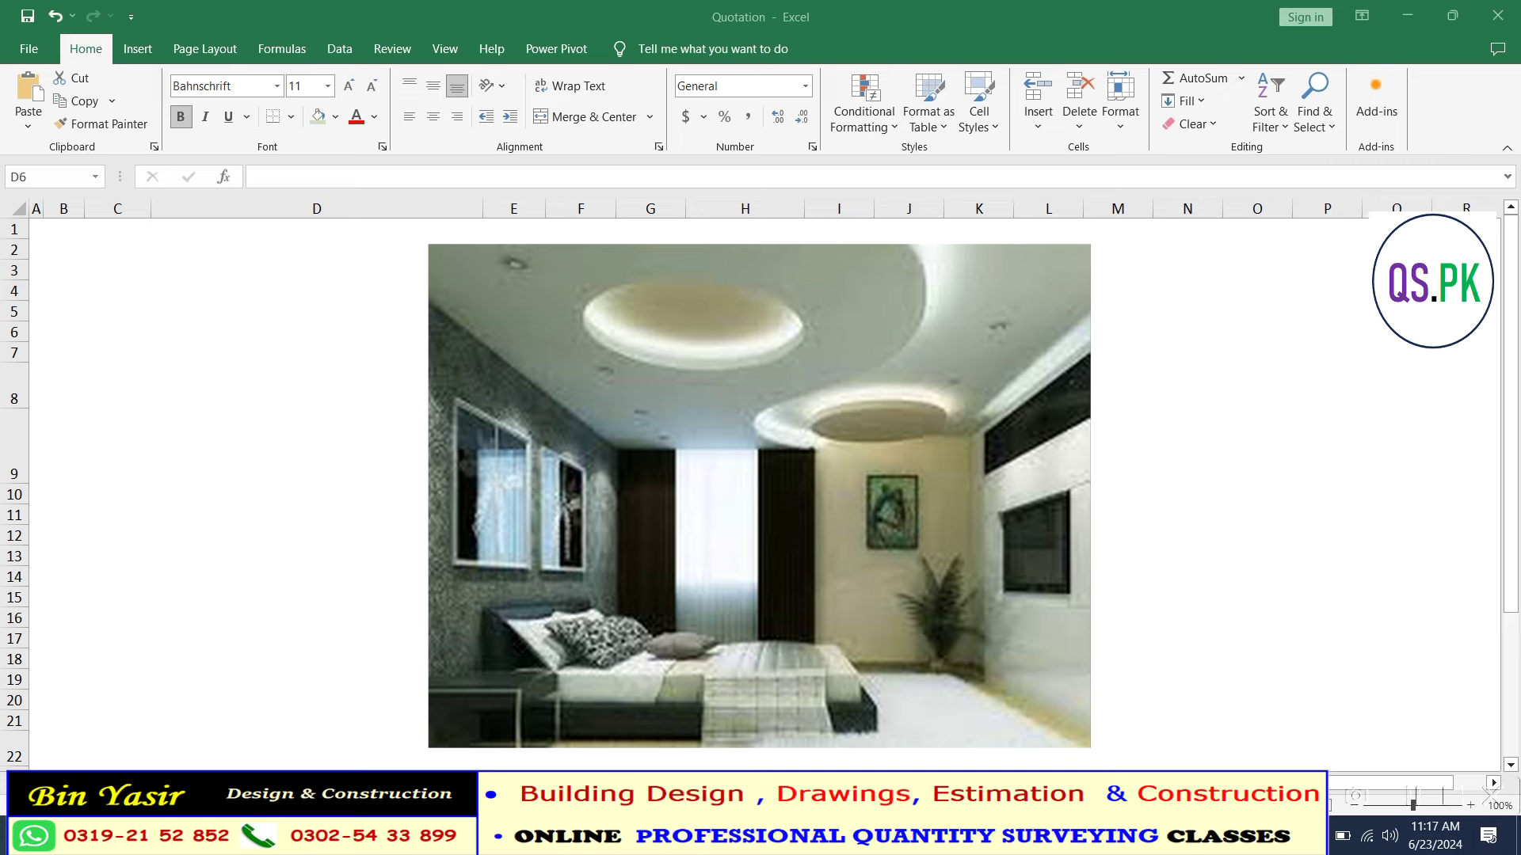
- Put an outline border around the whole table range C8:H10
click(170, 349)
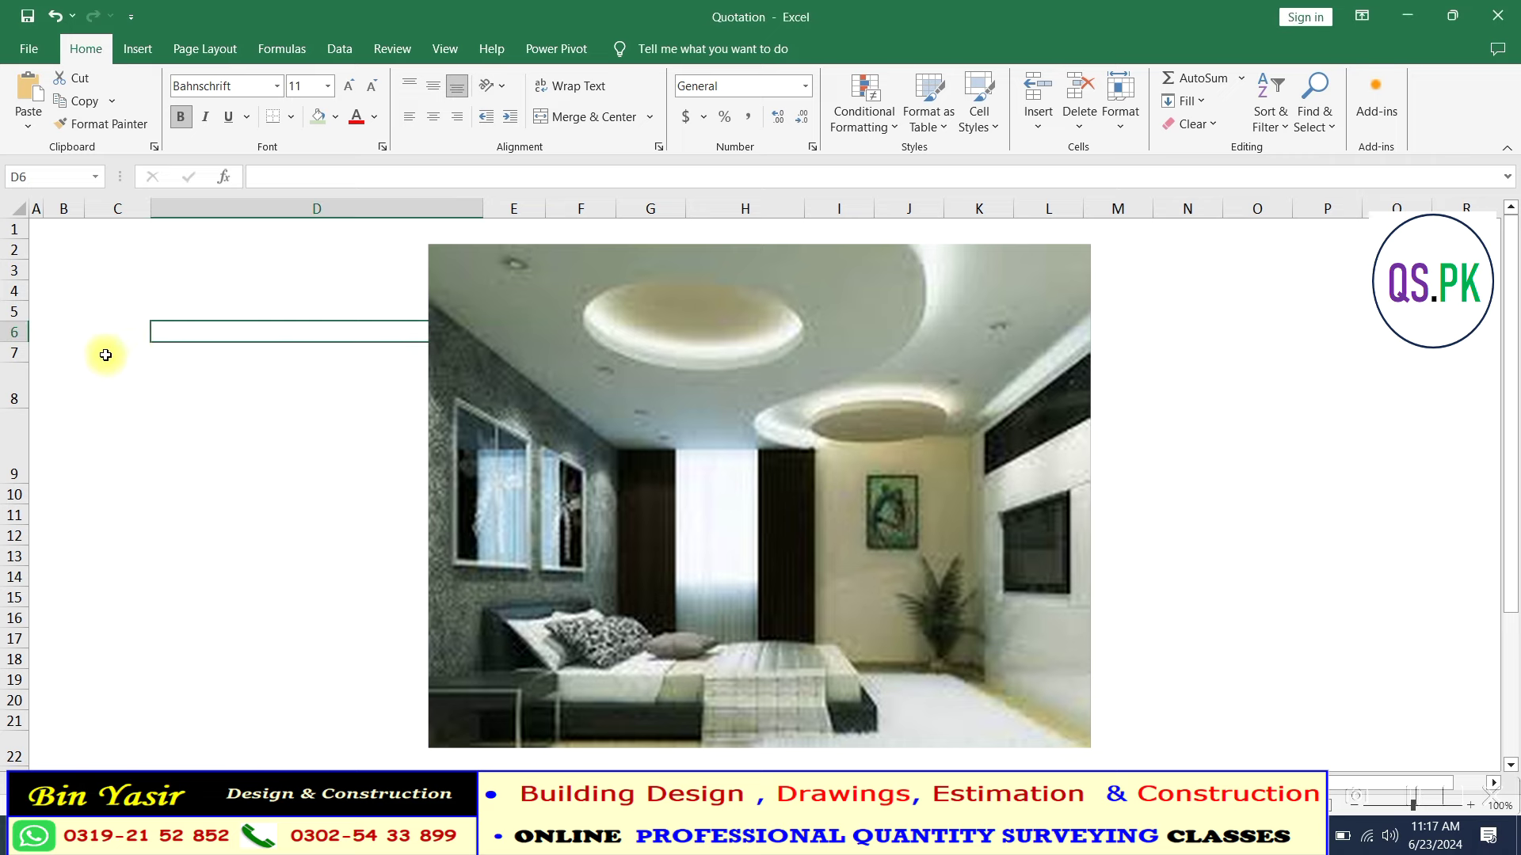
click(105, 353)
drag(97, 377, 713, 392)
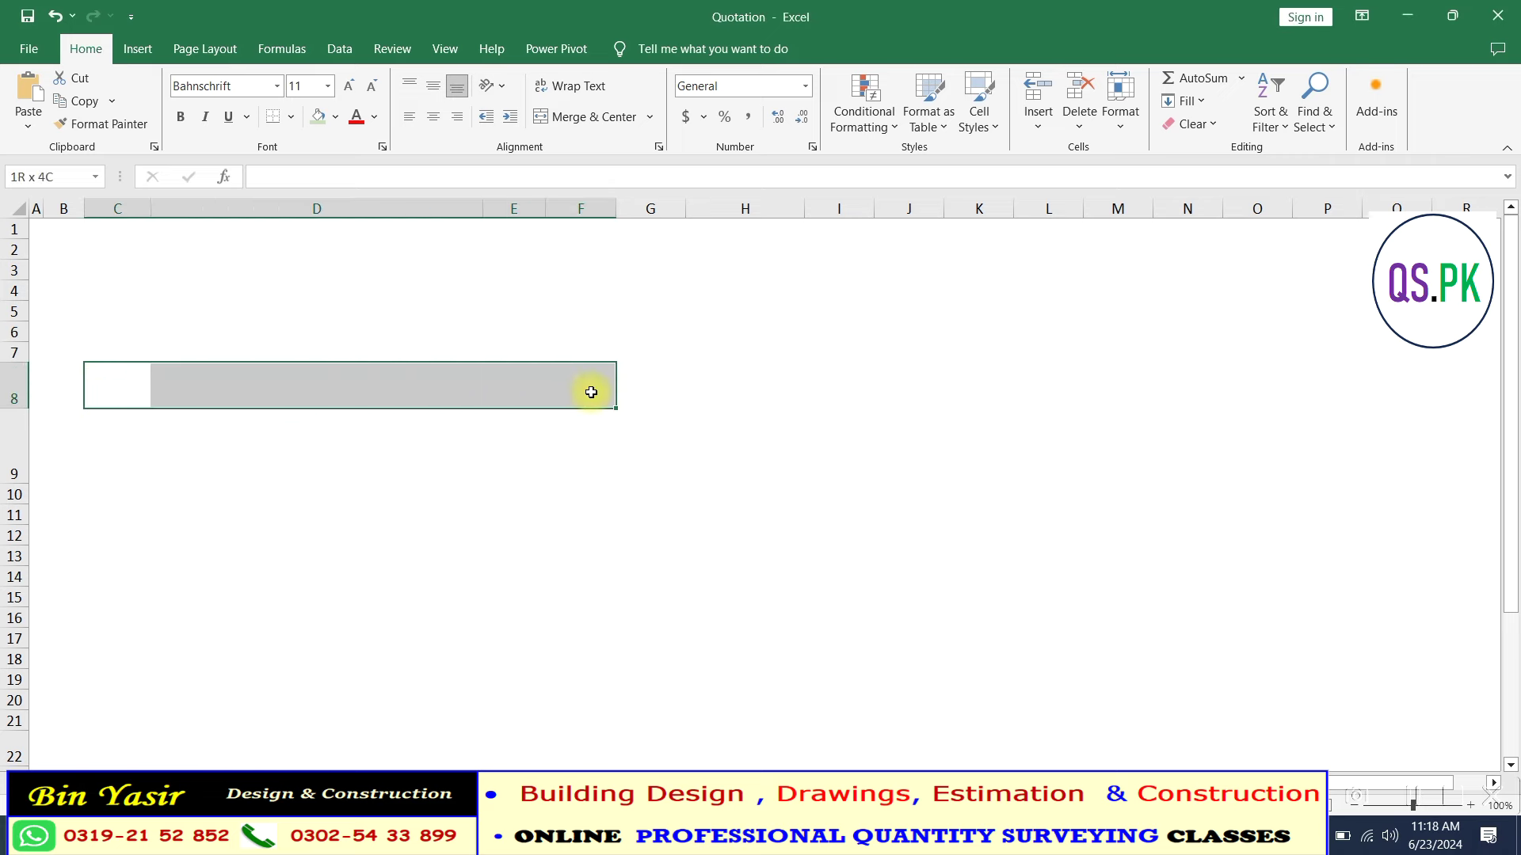
drag(713, 392, 705, 495)
right_click(693, 427)
click(762, 702)
click(606, 510)
click(794, 419)
click(871, 788)
- Give header row C8:H8 an outline and inside vertical dividers
drag(111, 401, 743, 388)
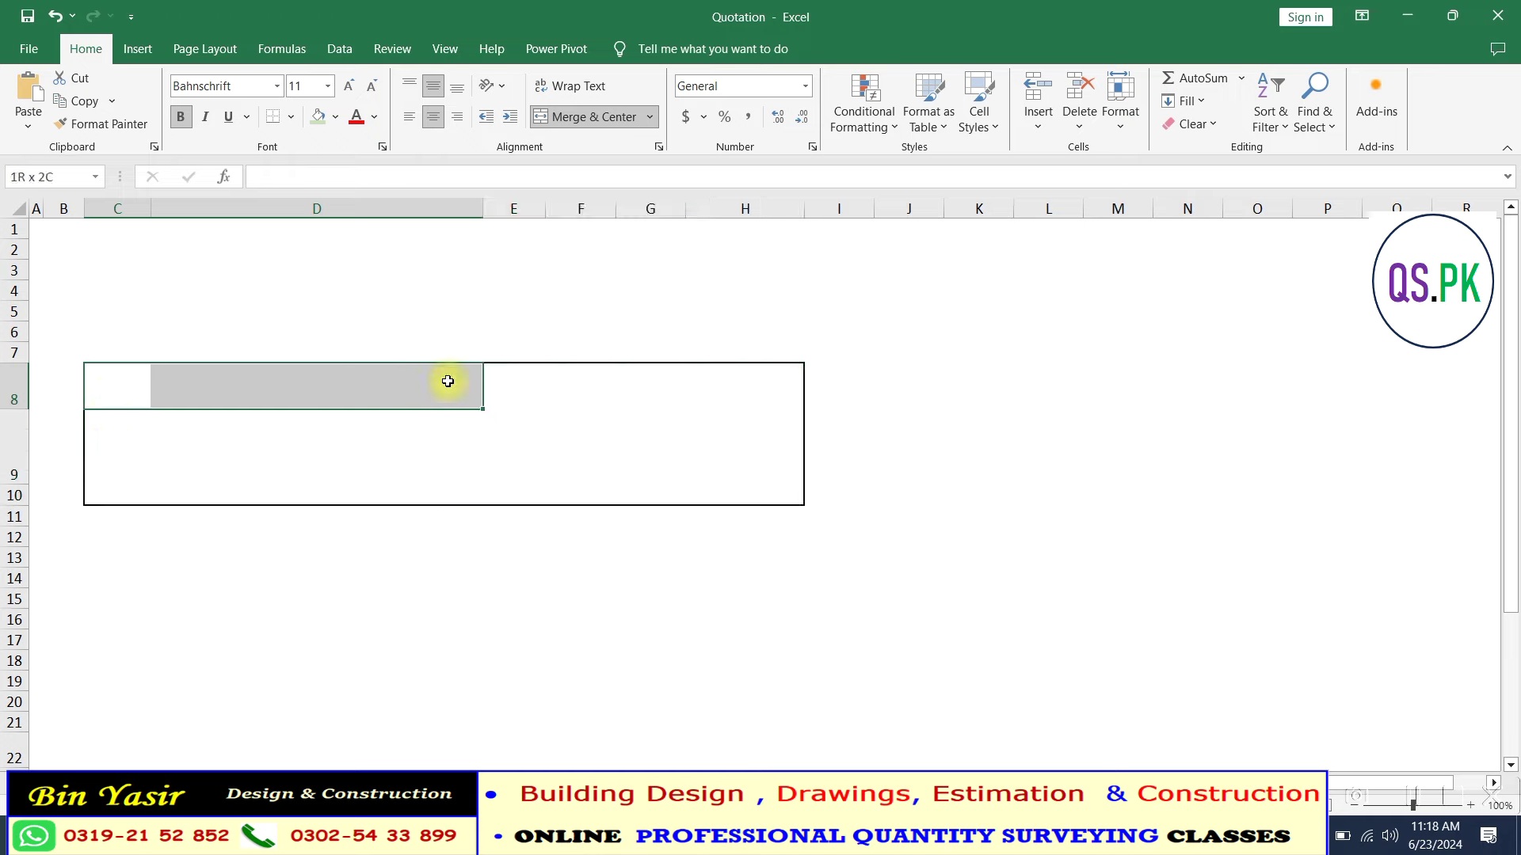
right_click(743, 388)
click(796, 702)
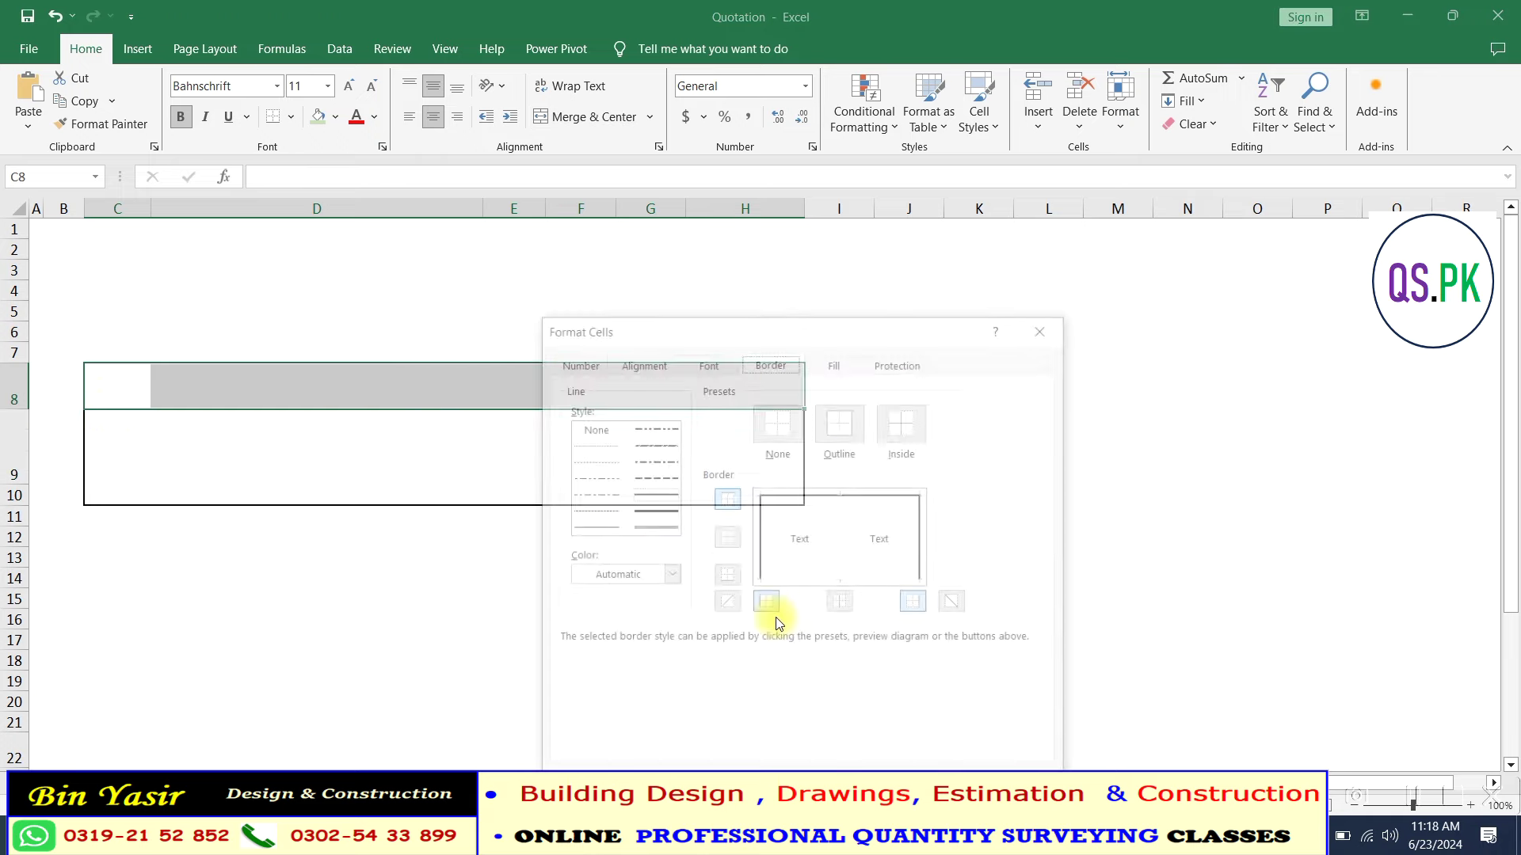
click(840, 419)
click(841, 604)
click(871, 788)
- Add vertical dividers and a bottom border to row C9:H9
click(96, 423)
drag(95, 424, 705, 472)
right_click(749, 472)
click(796, 700)
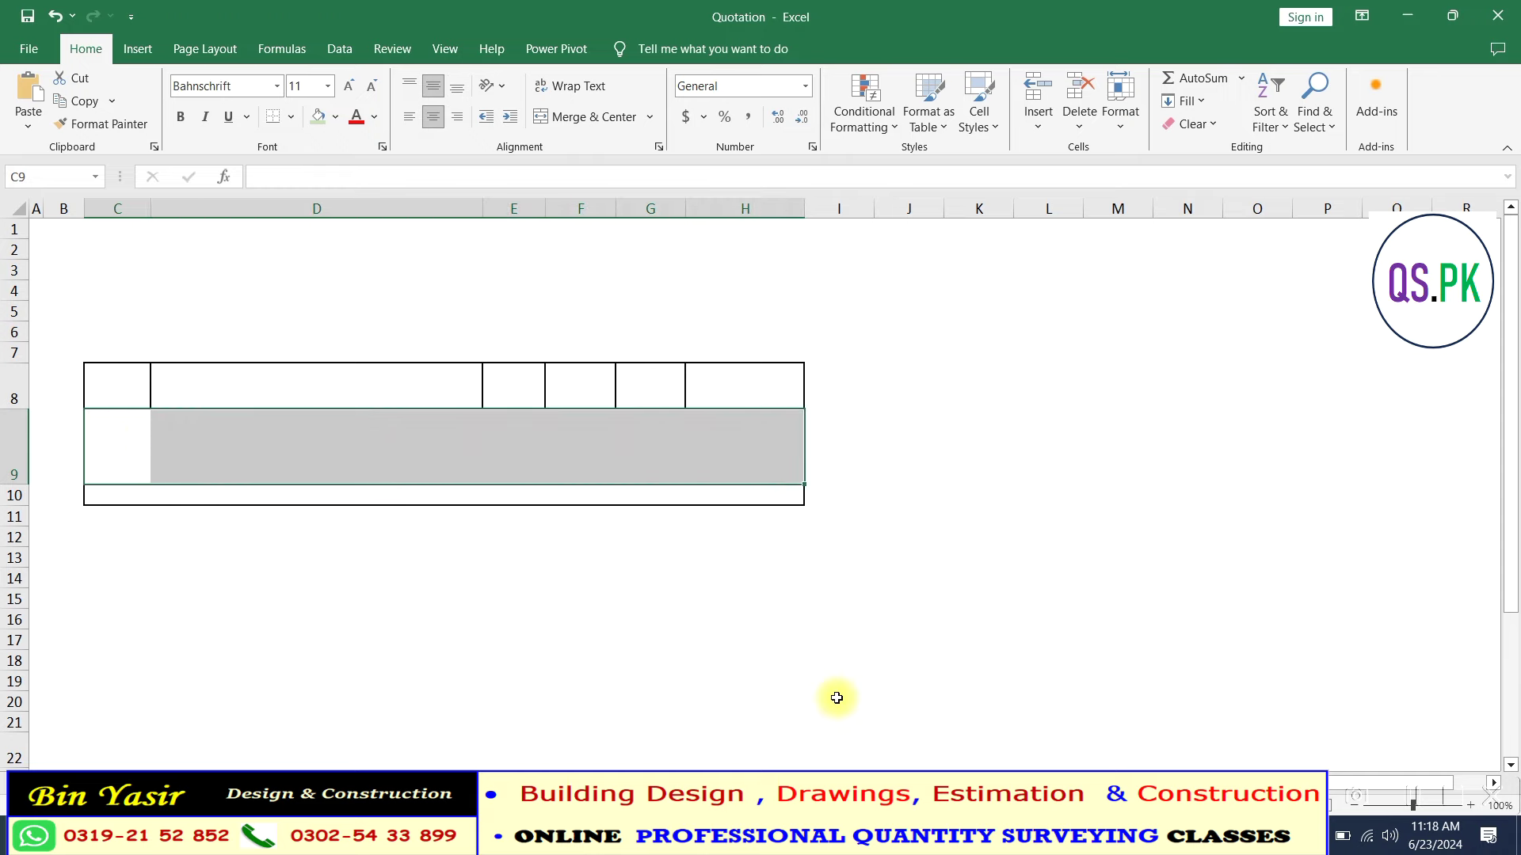
click(874, 603)
click(894, 582)
click(874, 602)
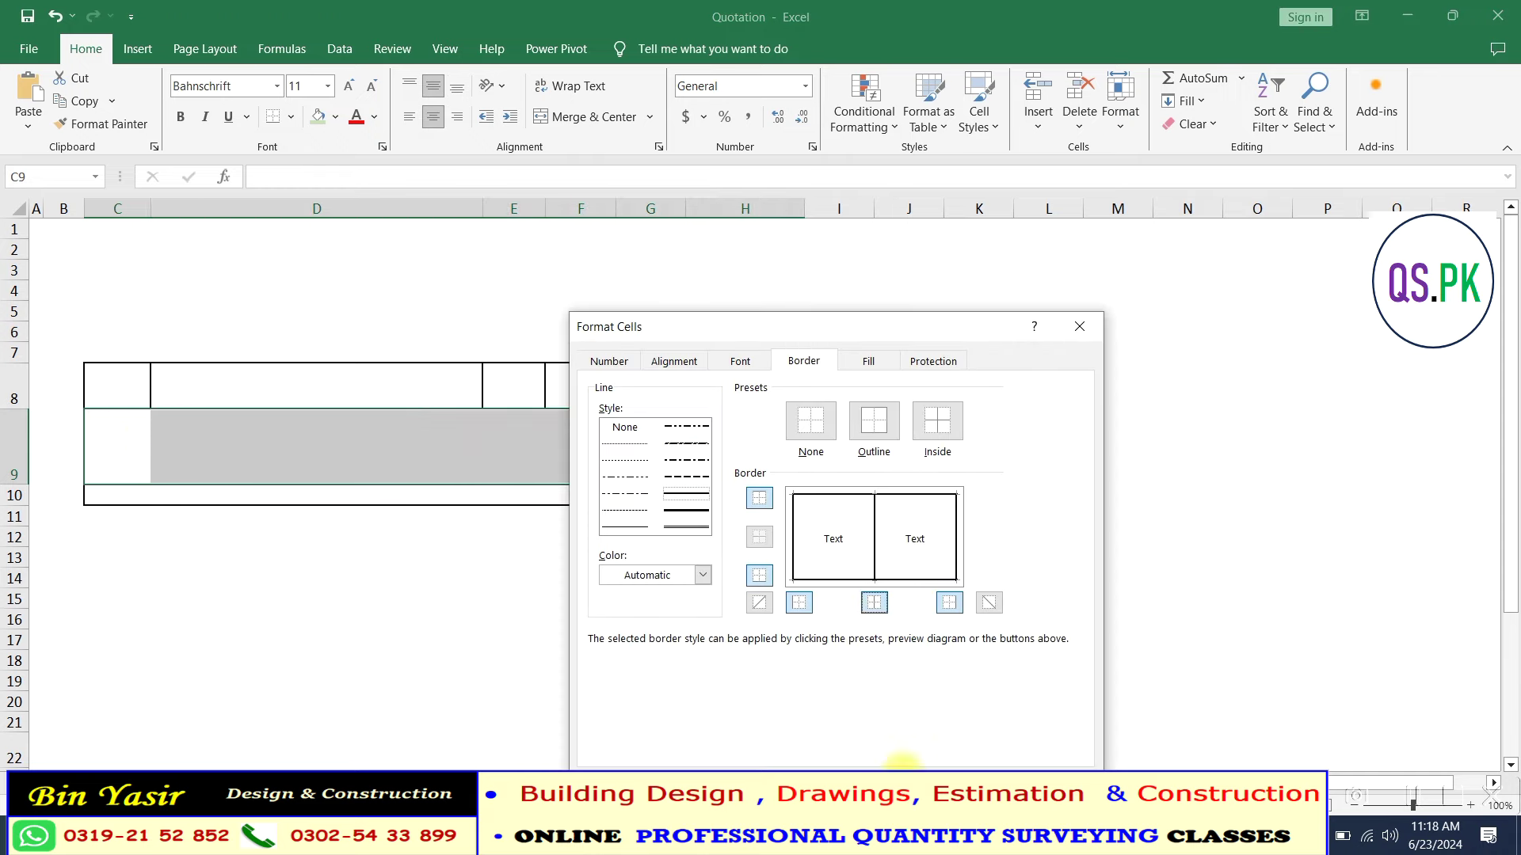
click(867, 784)
- Add vertical dividers within the total row D10:H10
drag(745, 496, 142, 491)
right_click(150, 494)
click(211, 694)
click(310, 603)
key(Return)
click(124, 379)
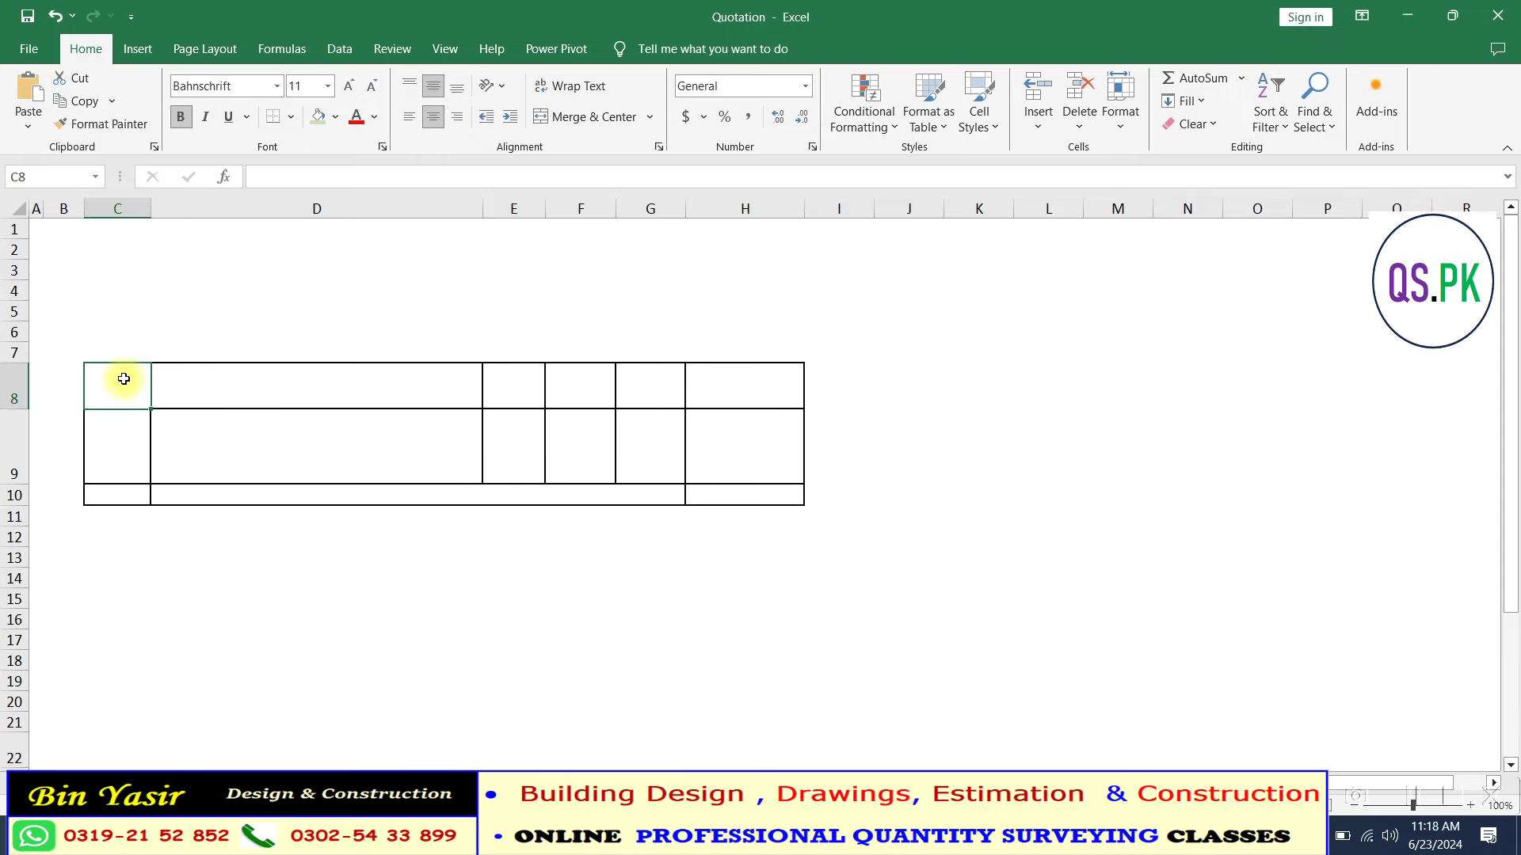
- Enter headings Sr #, Description, Unit, Quantity (Approx.), Rate, Amount across C8:H8
text(Sr #)
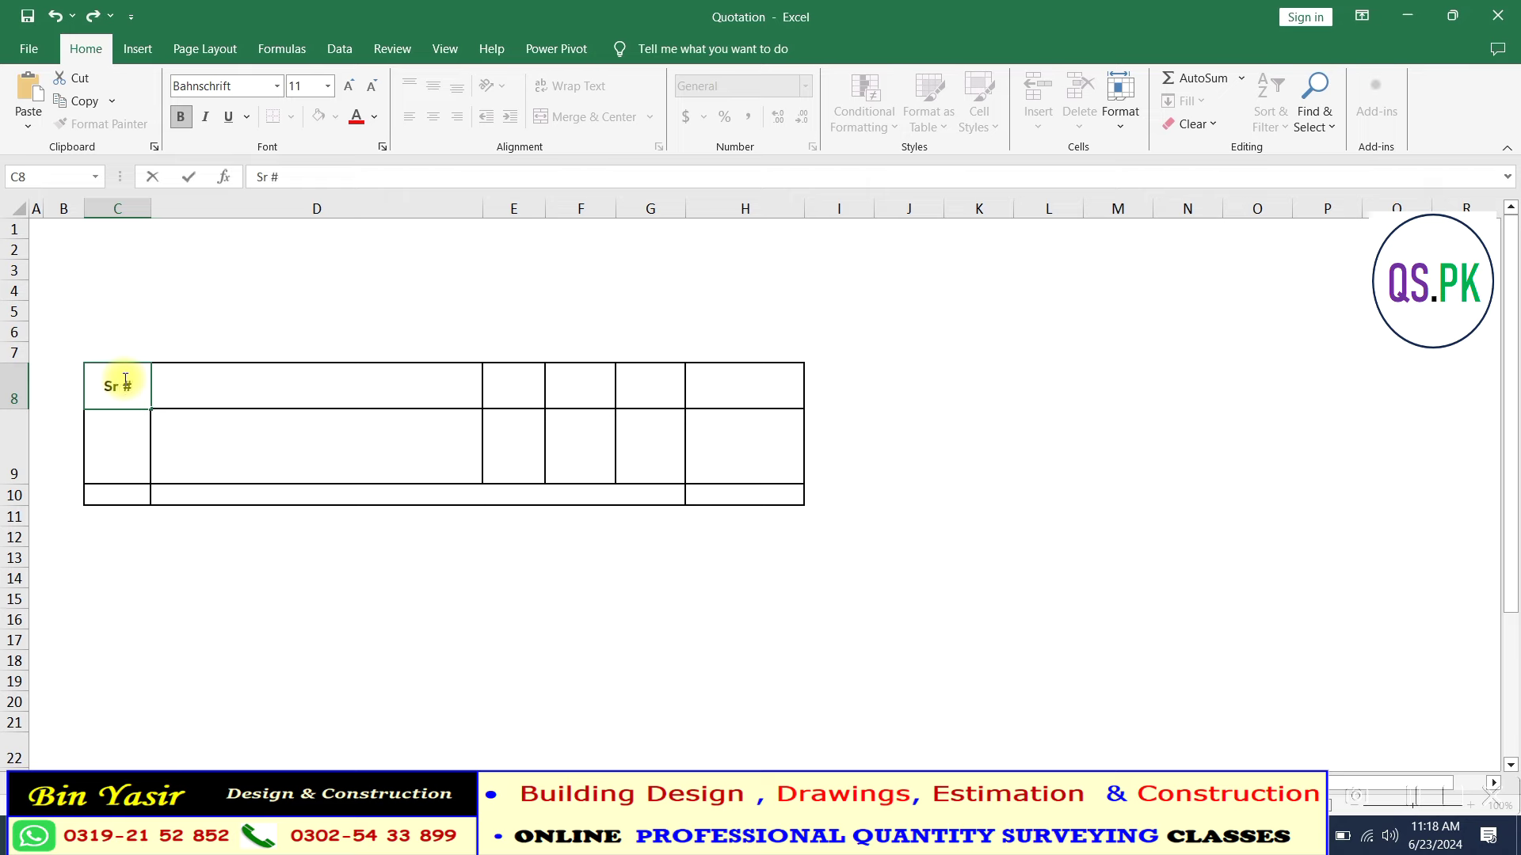
key(Tab)
text(Description)
key(Tab)
text(Unit)
key(Tab)
text(Quantity (Approx.))
key(Tab)
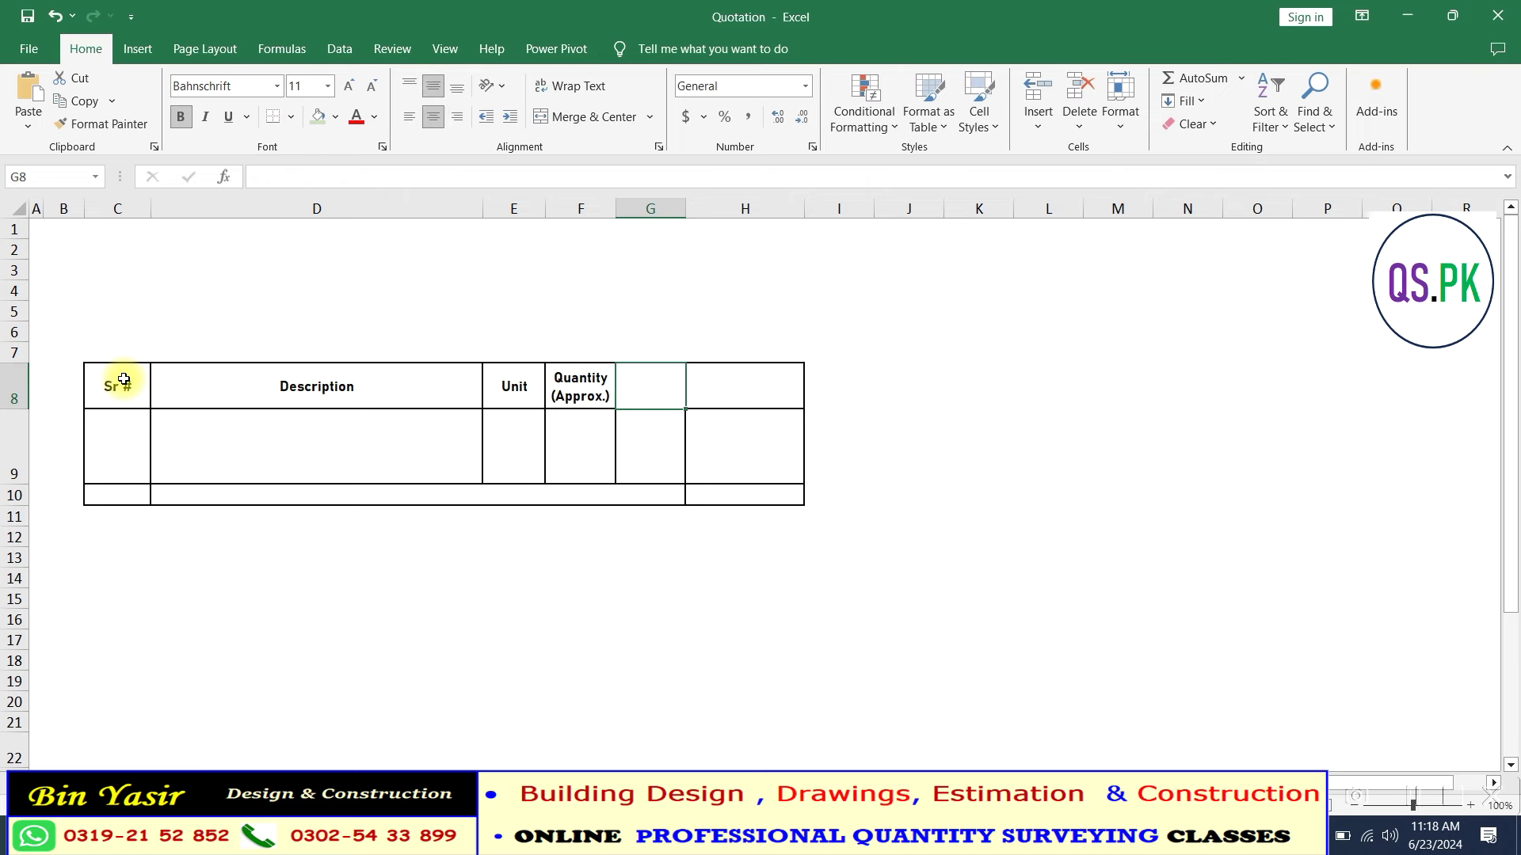
text(Rate)
key(Tab)
text(Amount)
click(124, 466)
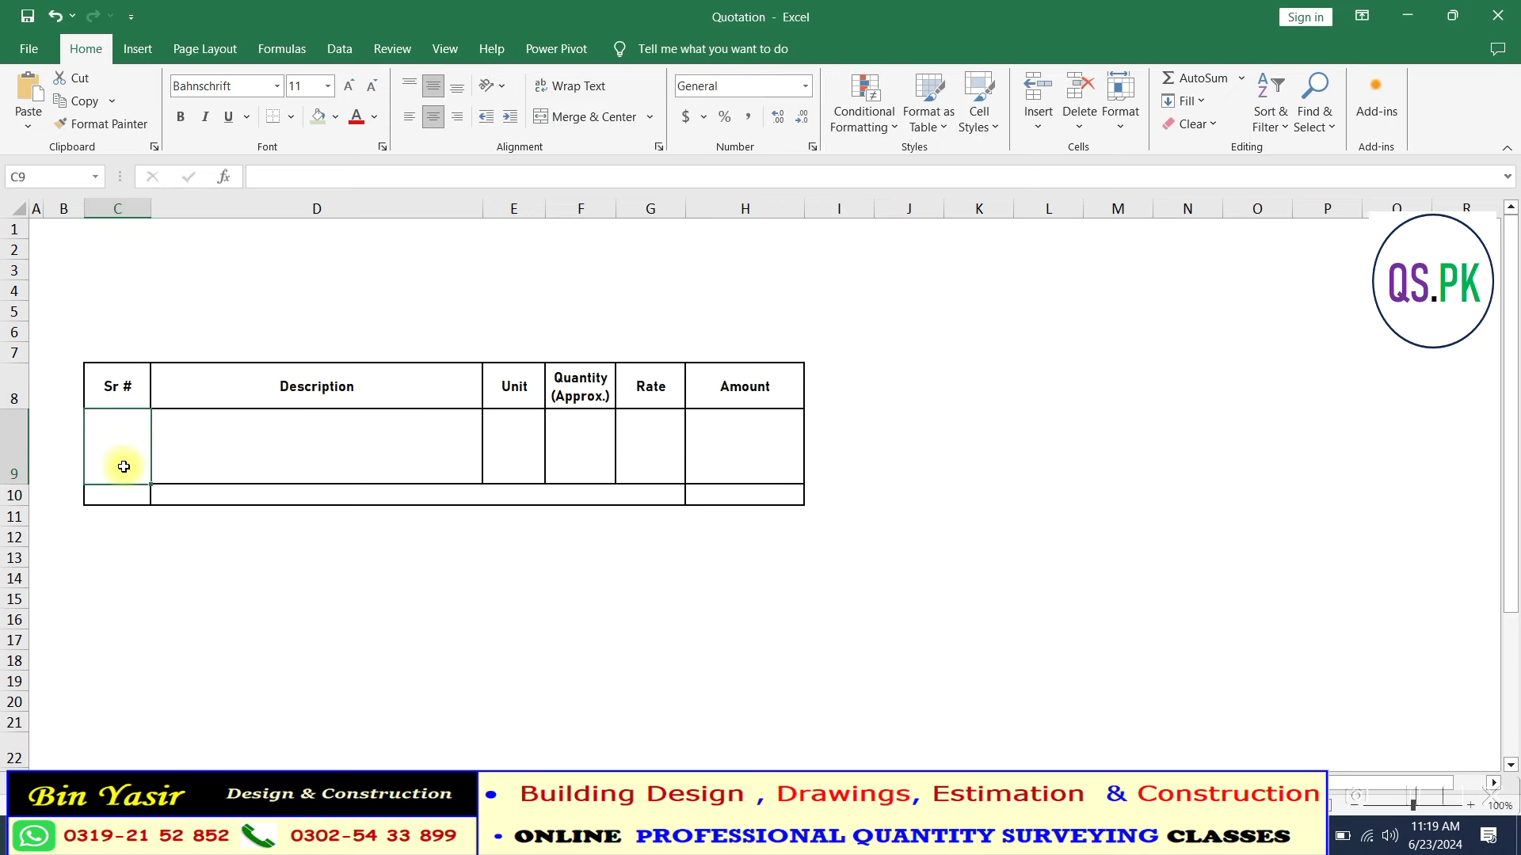
- Label cell D10 'Total Amount'
click(617, 498)
text(To)
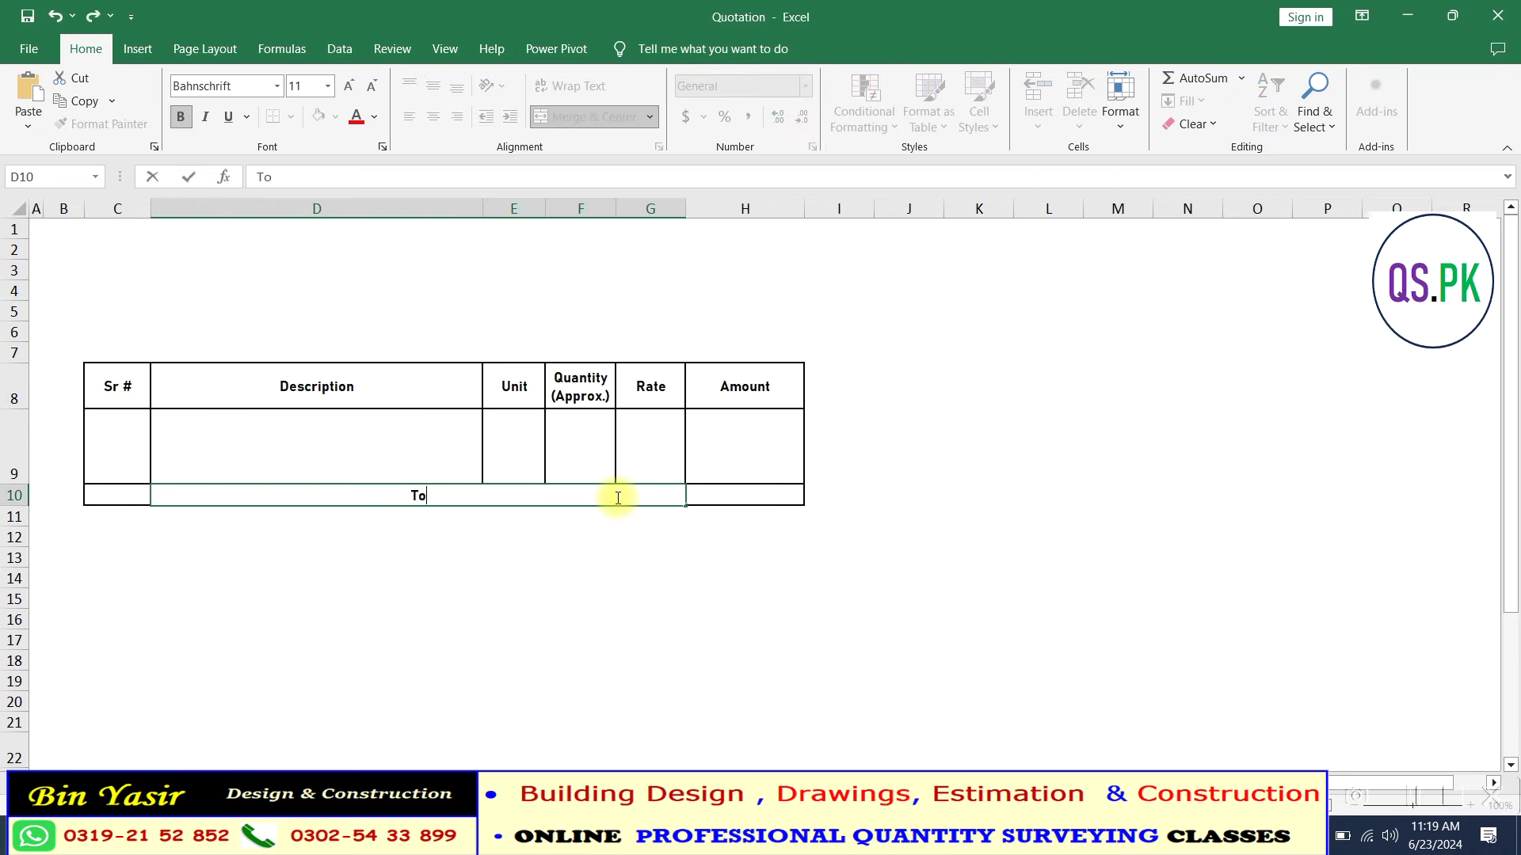
text(tal Amoun)
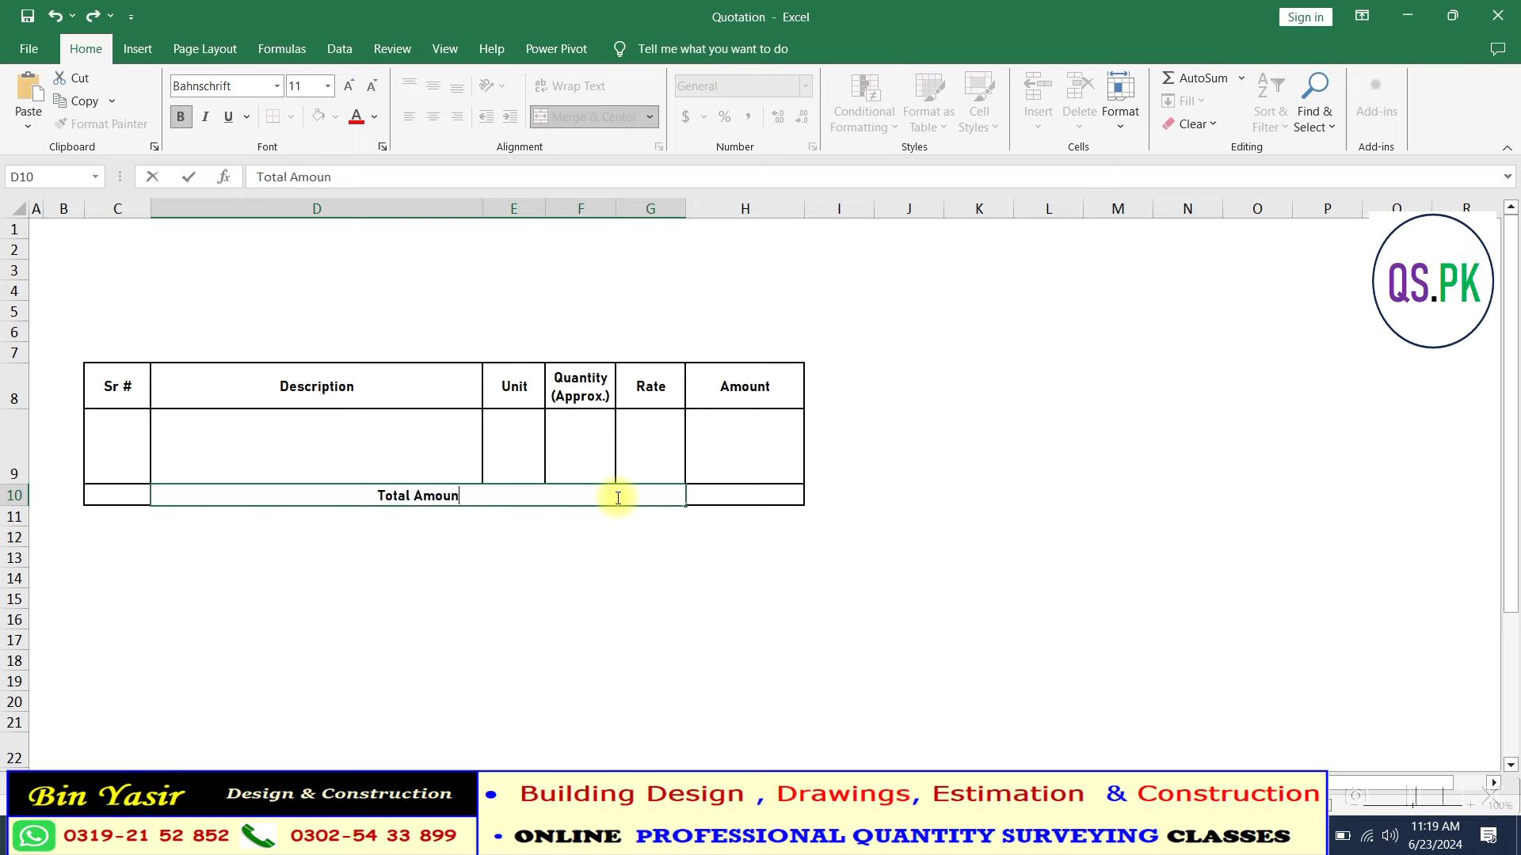
text(t)
click(621, 554)
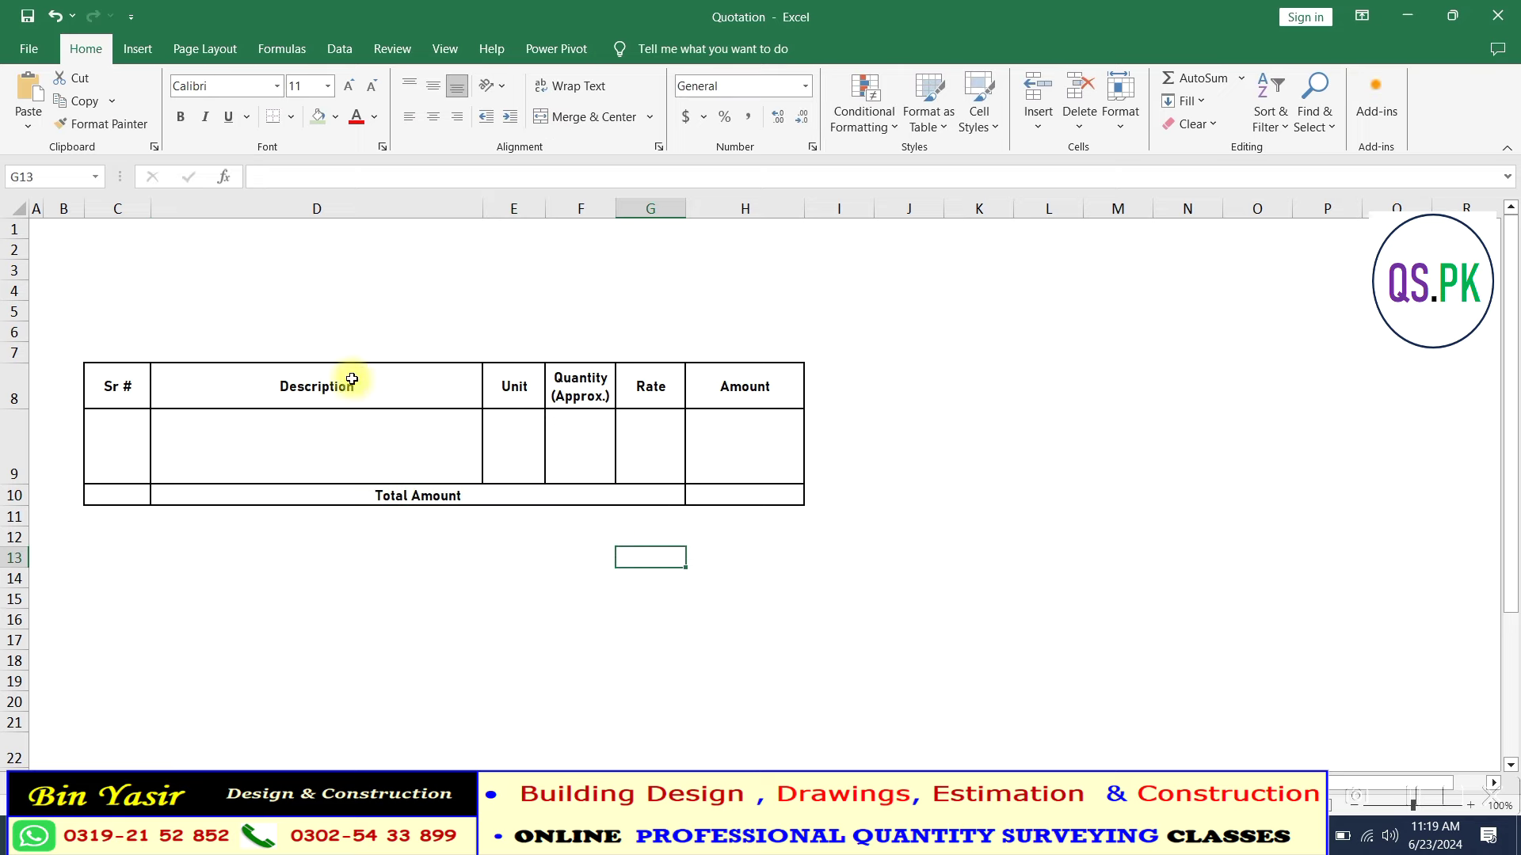
- Enter the addressee's Atten. line in C3 and 'Project Manager XYZ' in D4
click(129, 271)
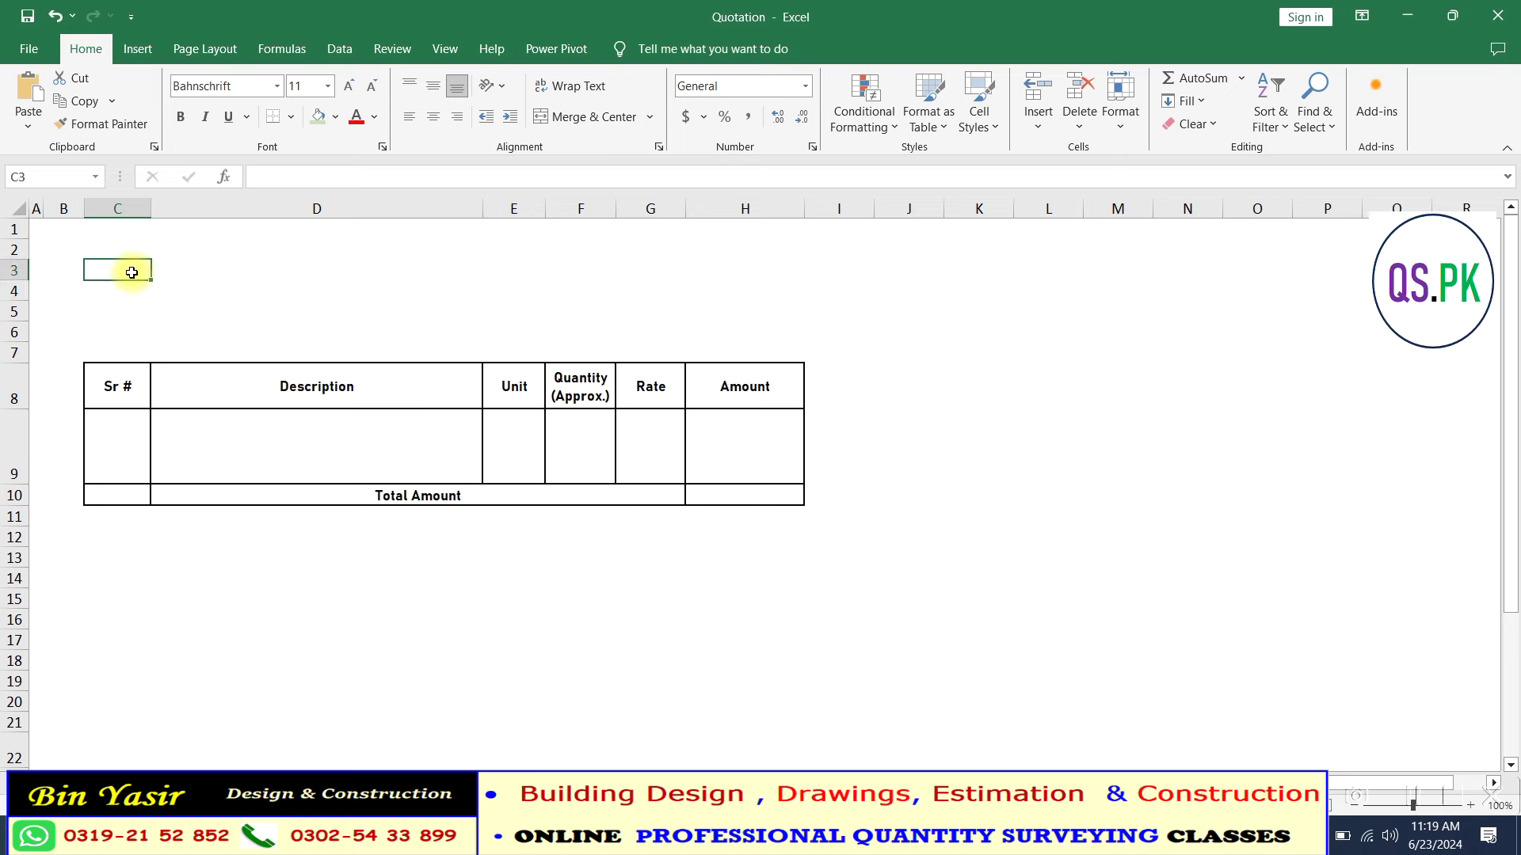
text(Atten. Mr. Zahid sb)
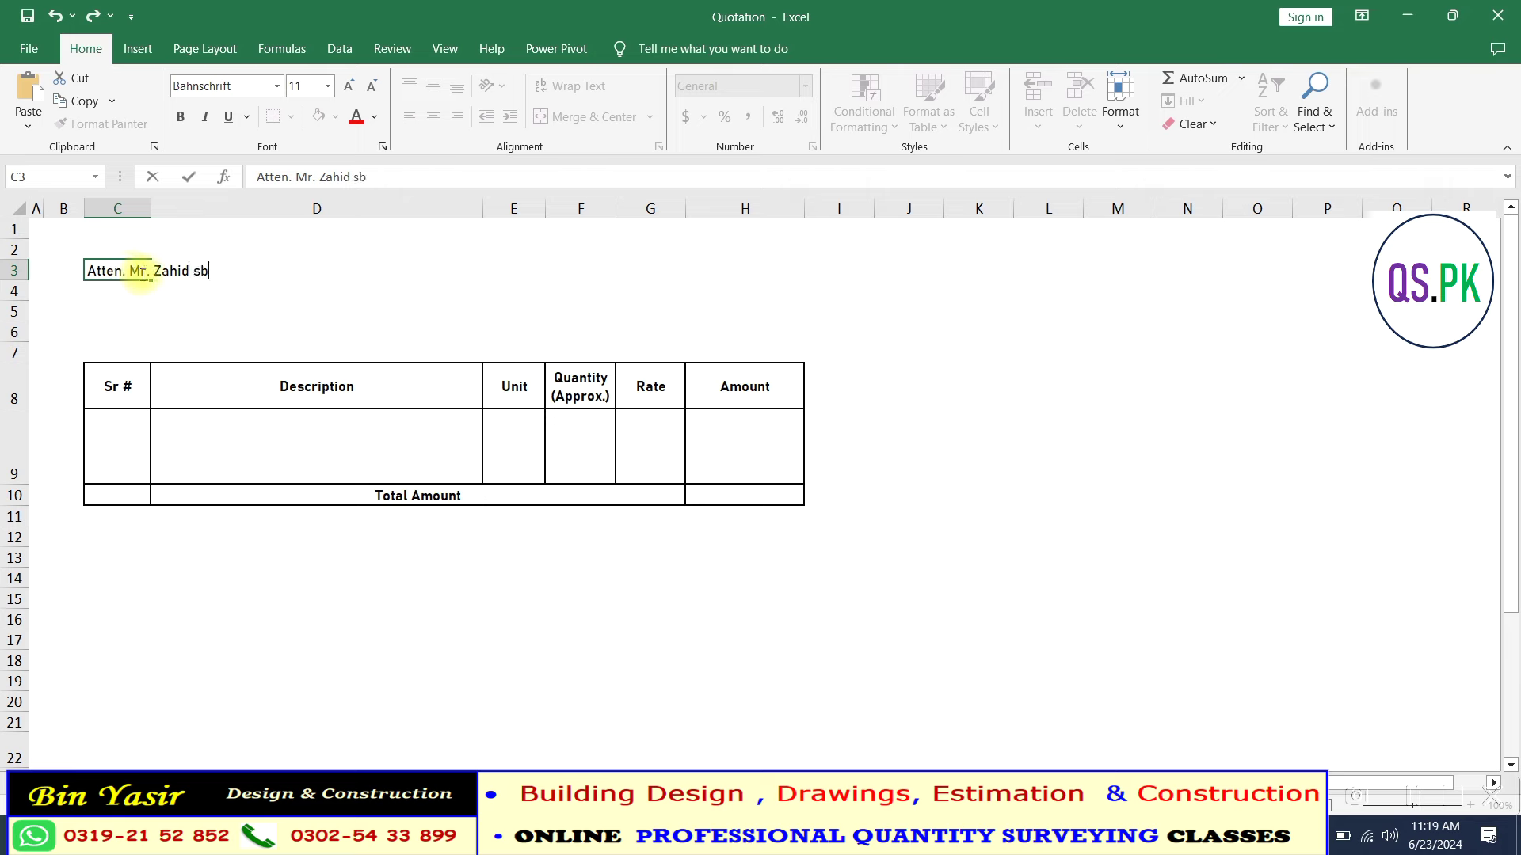
click(165, 298)
text(P)
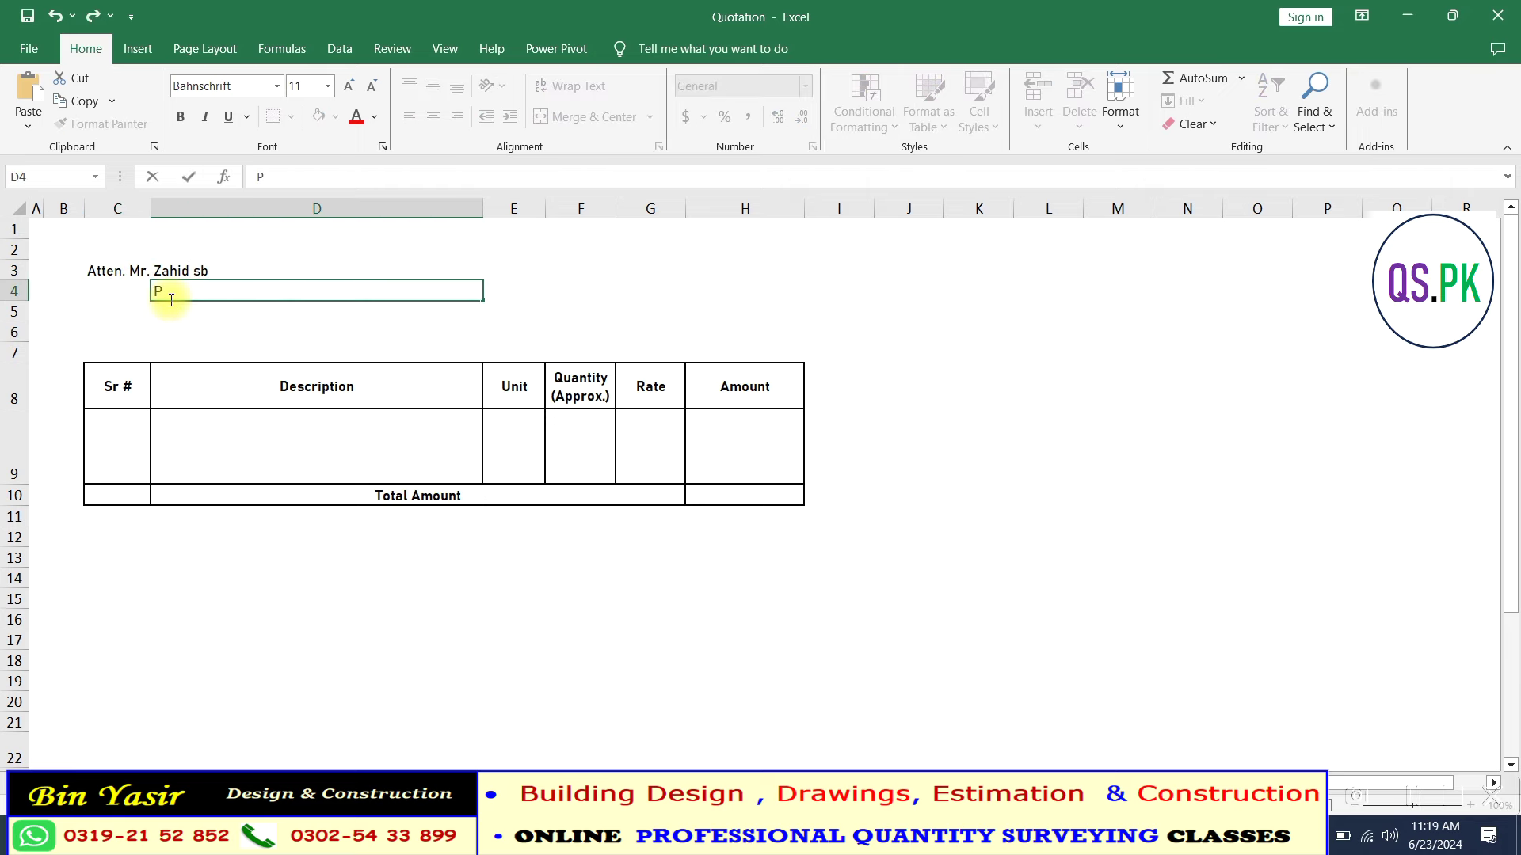
text(roject )
text(Manager )
text(XYZ)
key(BackSpace)
key(BackSpace)
text(YZ)
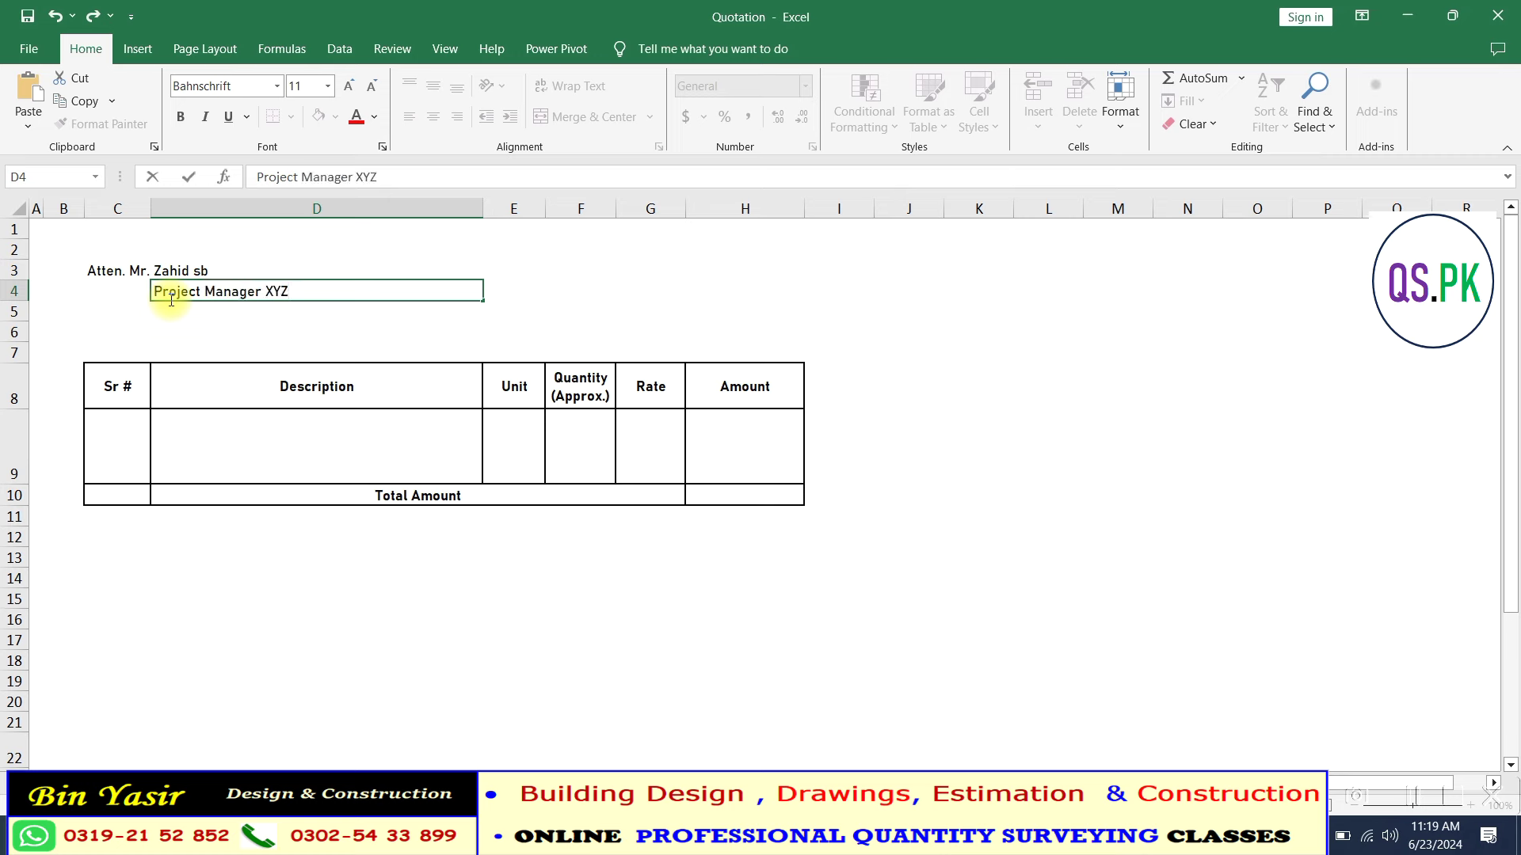
key(Return)
- Add the Ref# reference number in F3 and 'Date : 23 June 2024' in F4
click(518, 269)
click(569, 268)
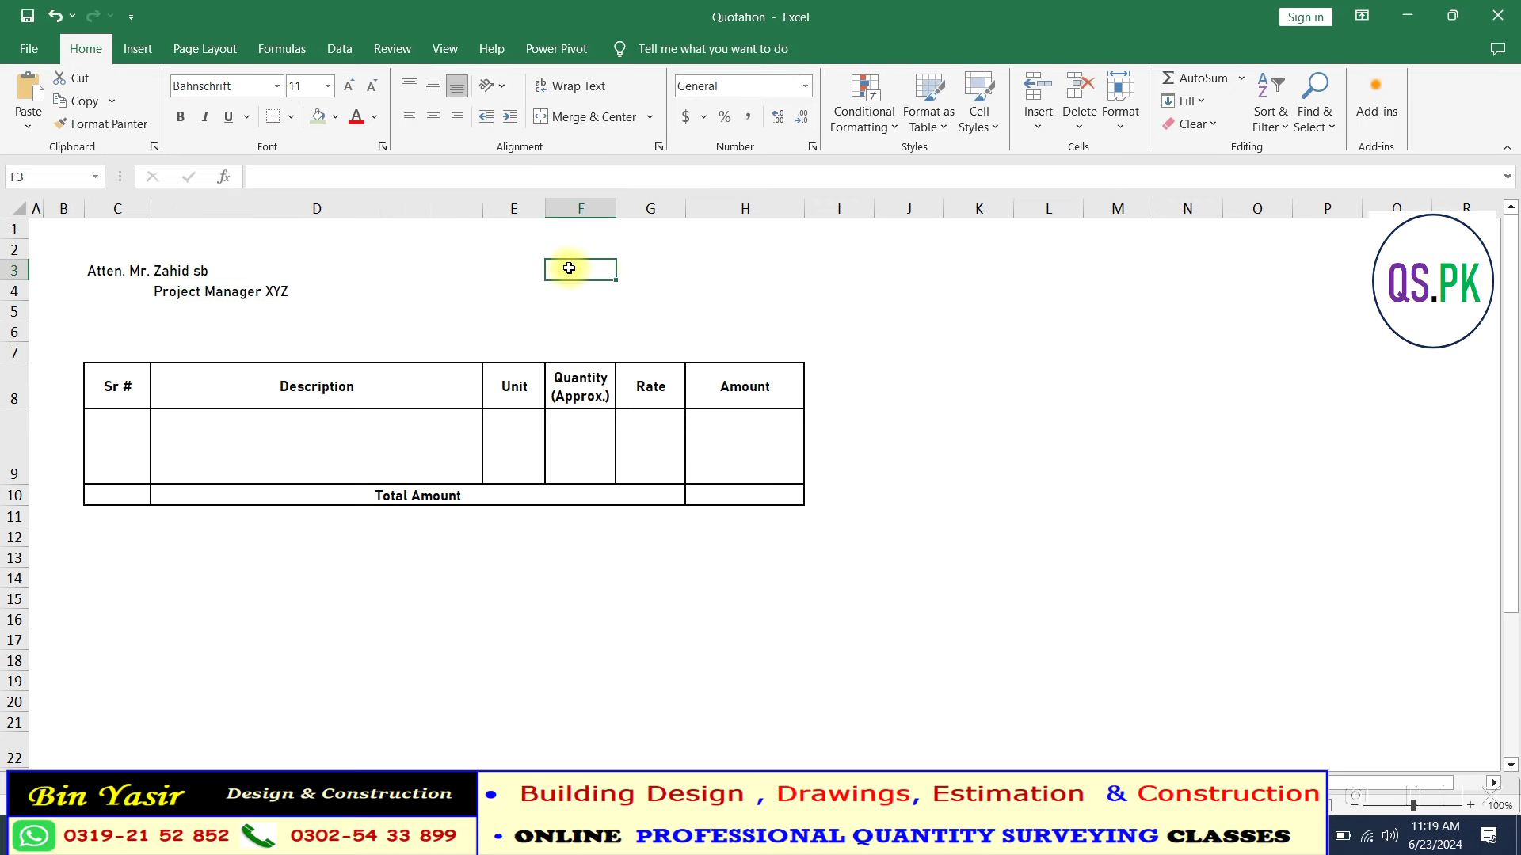
text(Ref#)
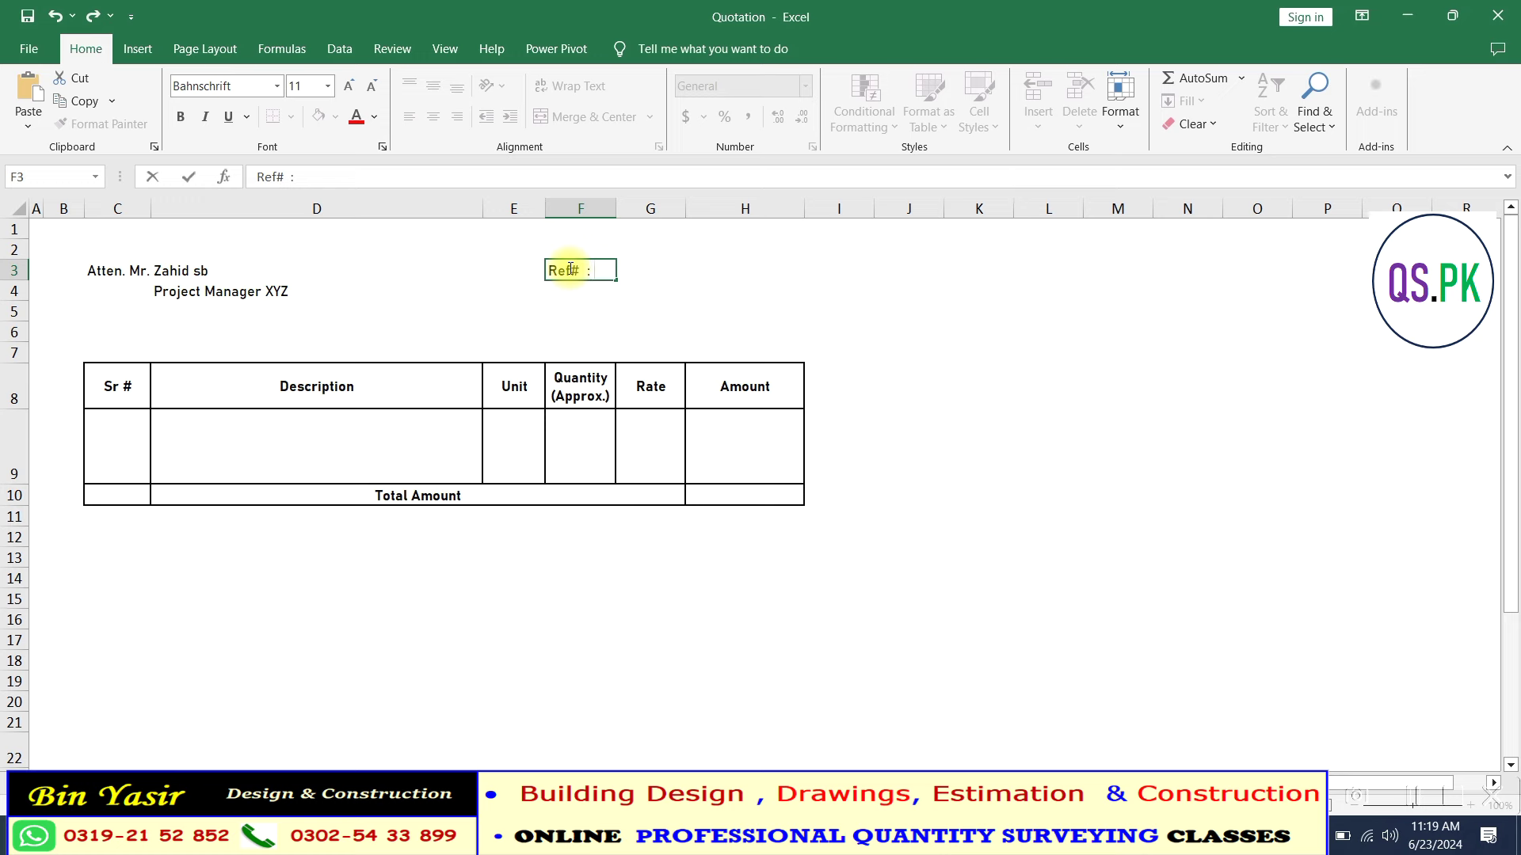
text(  : BDC/)
text(XYZ/)
text(01)
click(571, 291)
text(Date  : )
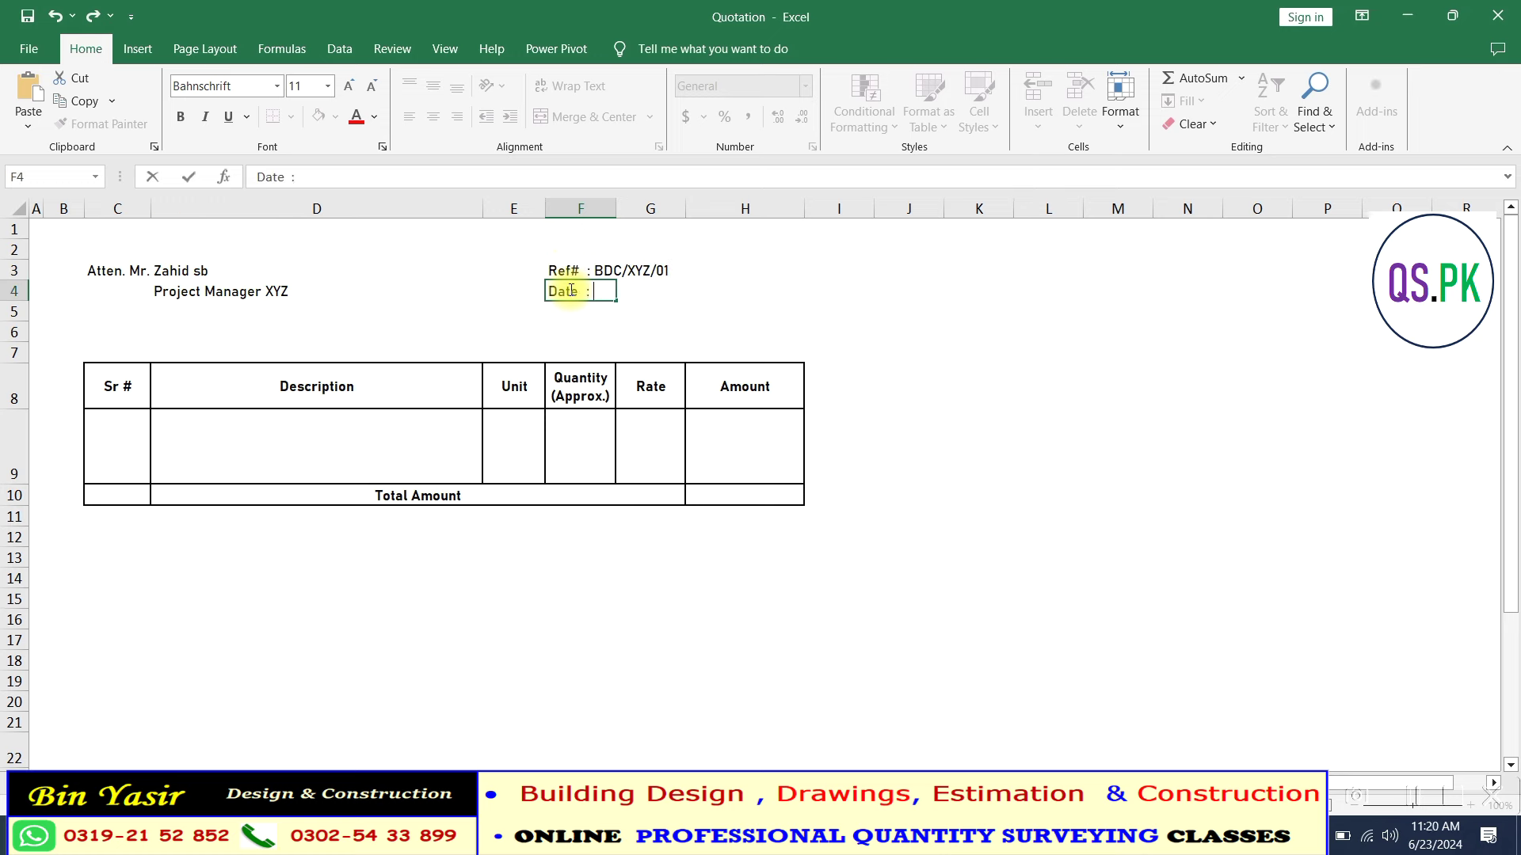
text(23 J)
text(une 2024)
click(679, 598)
- Type the subject line in C6 and underline 'Quotation for Gypsum Ceiling'
click(126, 348)
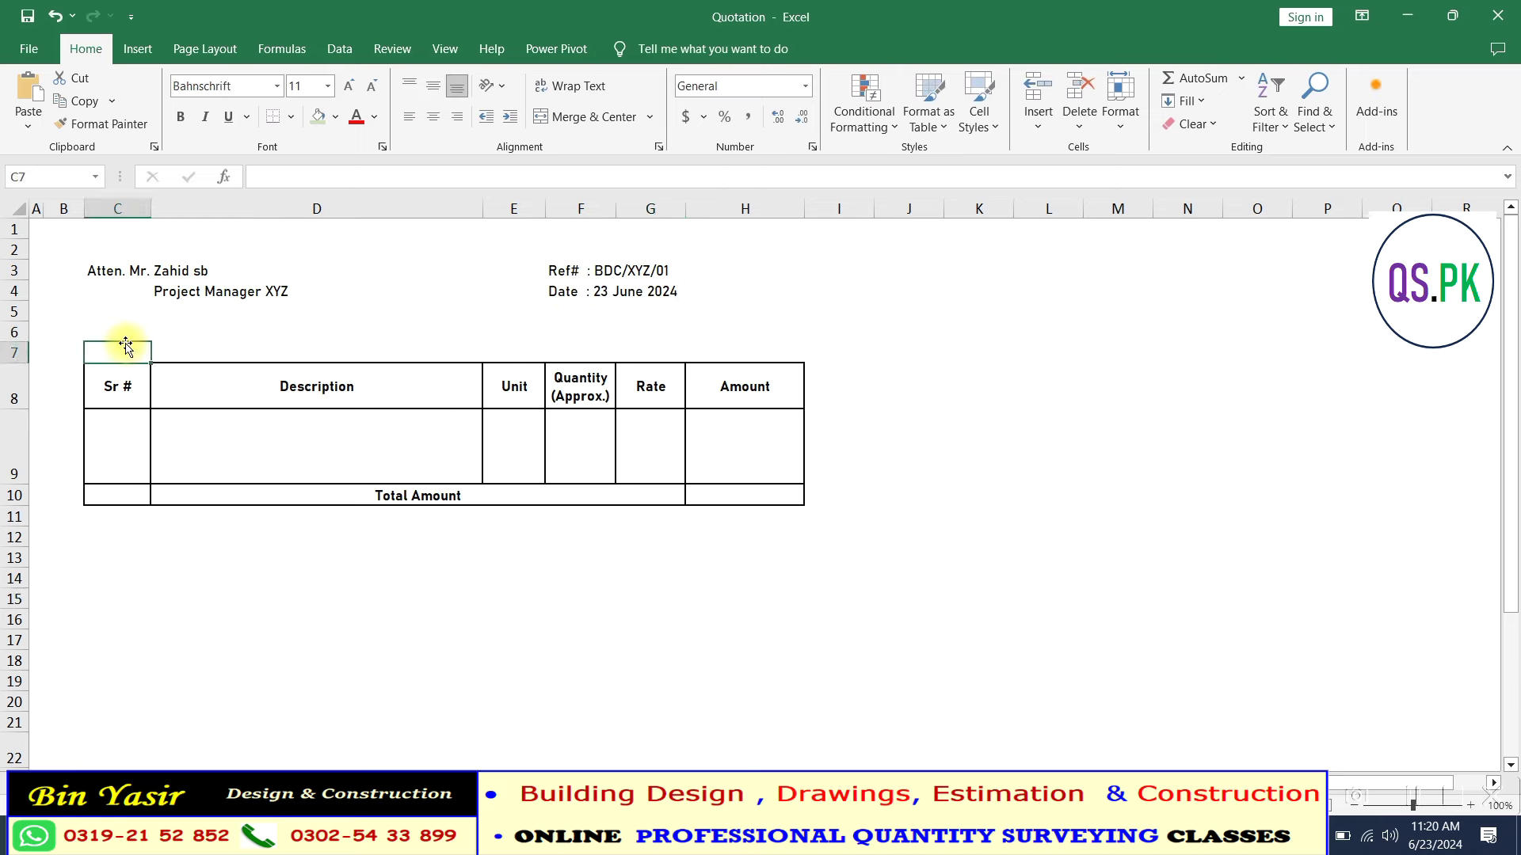
click(133, 334)
text(Subject :)
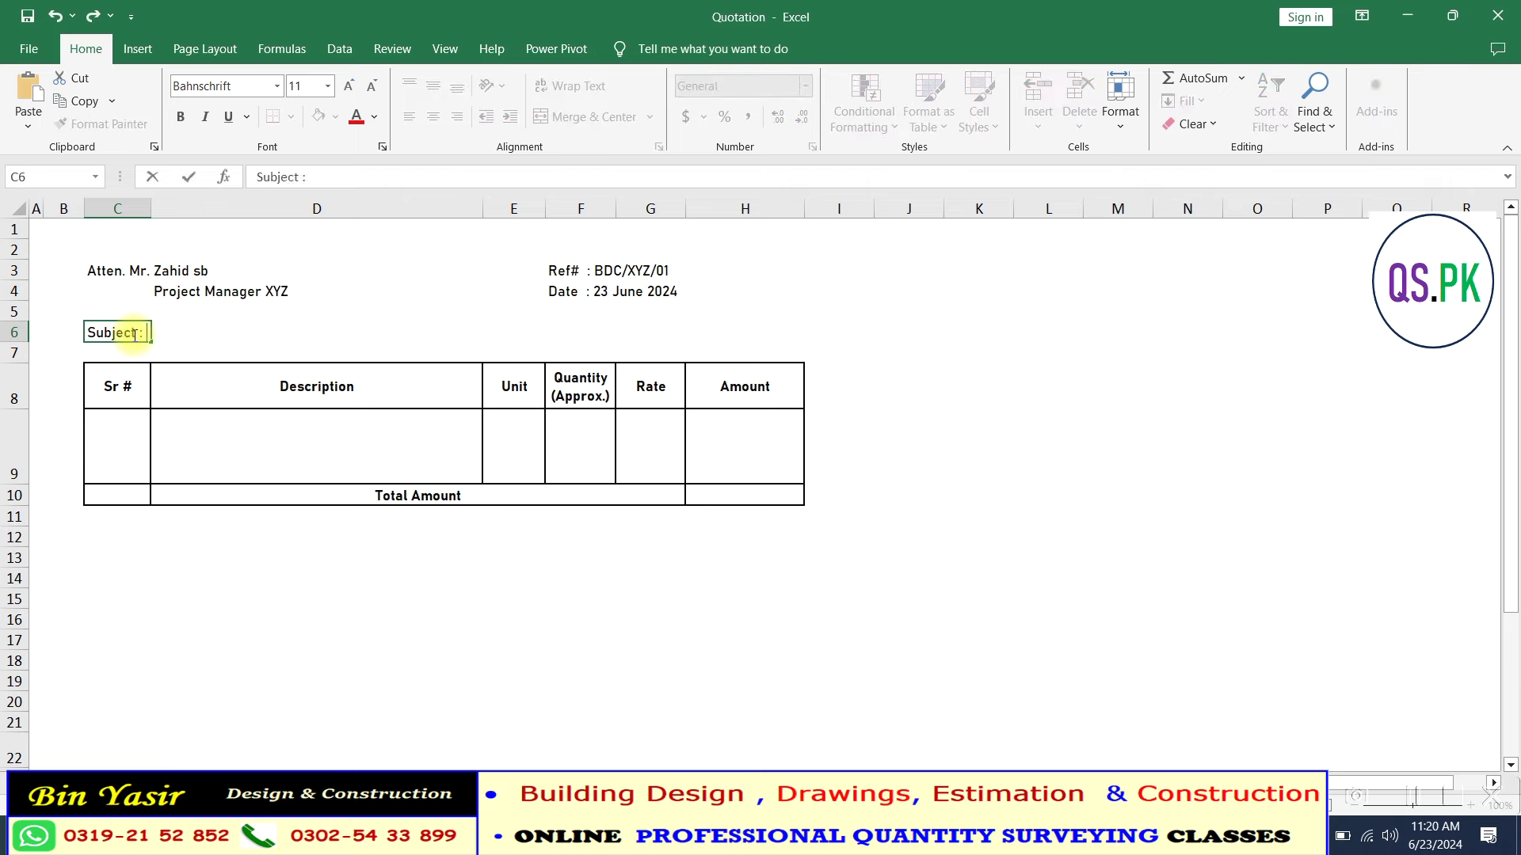
text(Quoation for Gypsum Ceiling)
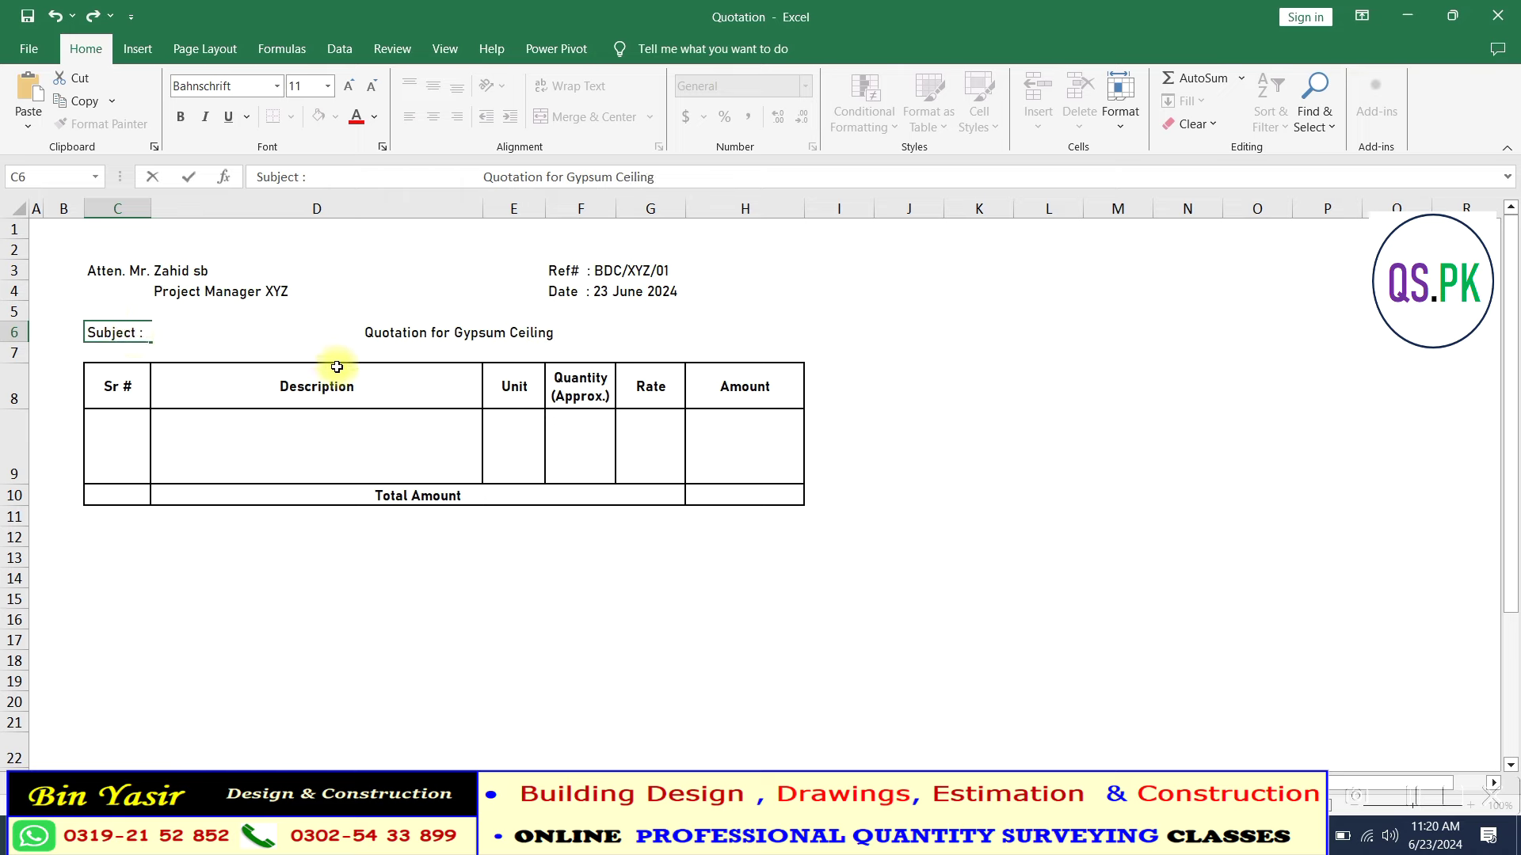
click(333, 372)
click(107, 333)
double_click(448, 333)
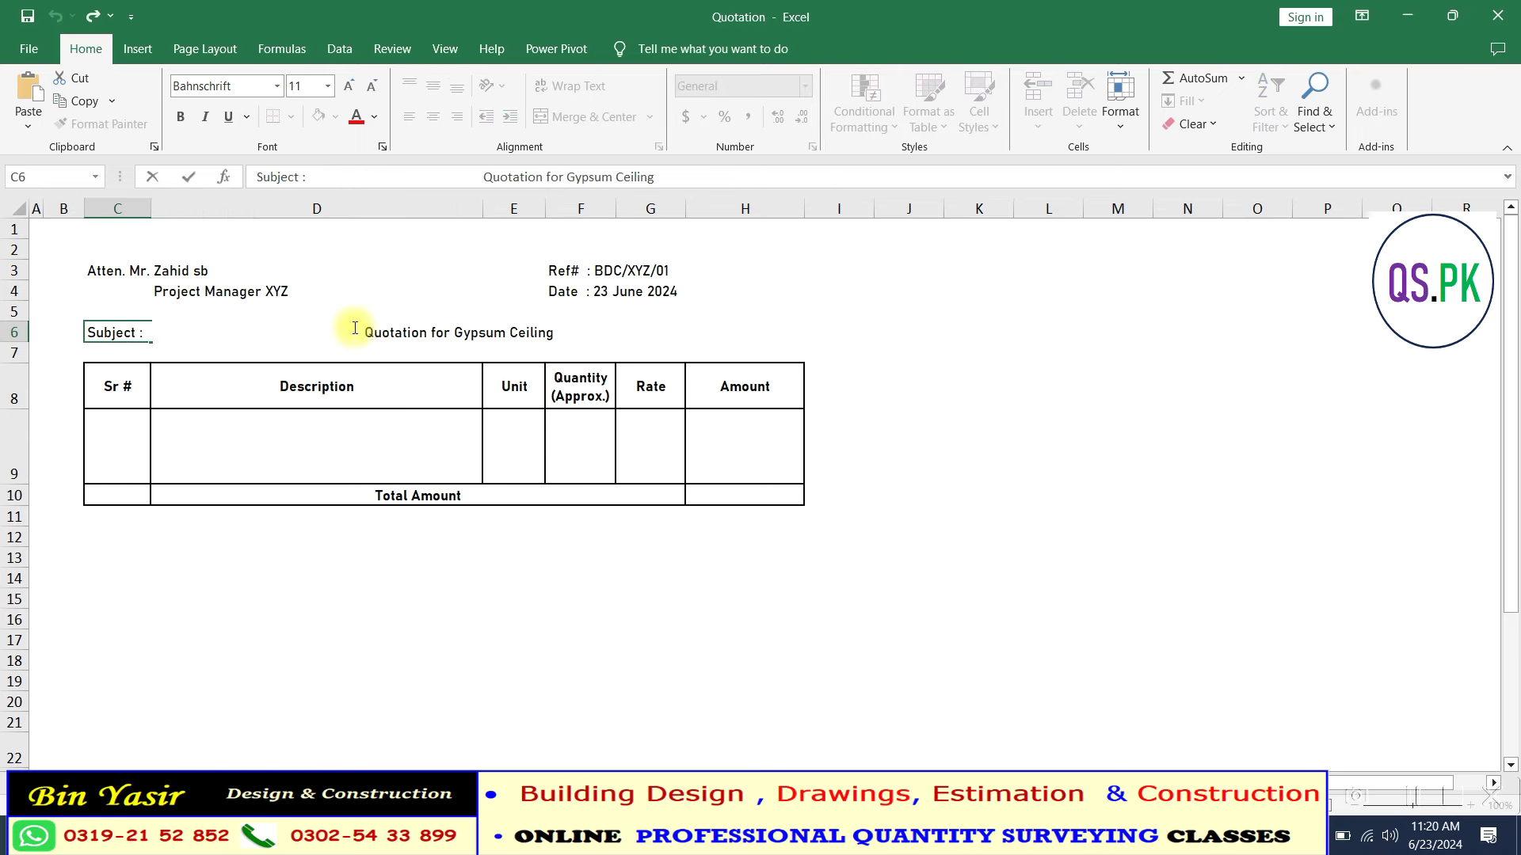
drag(366, 332, 608, 337)
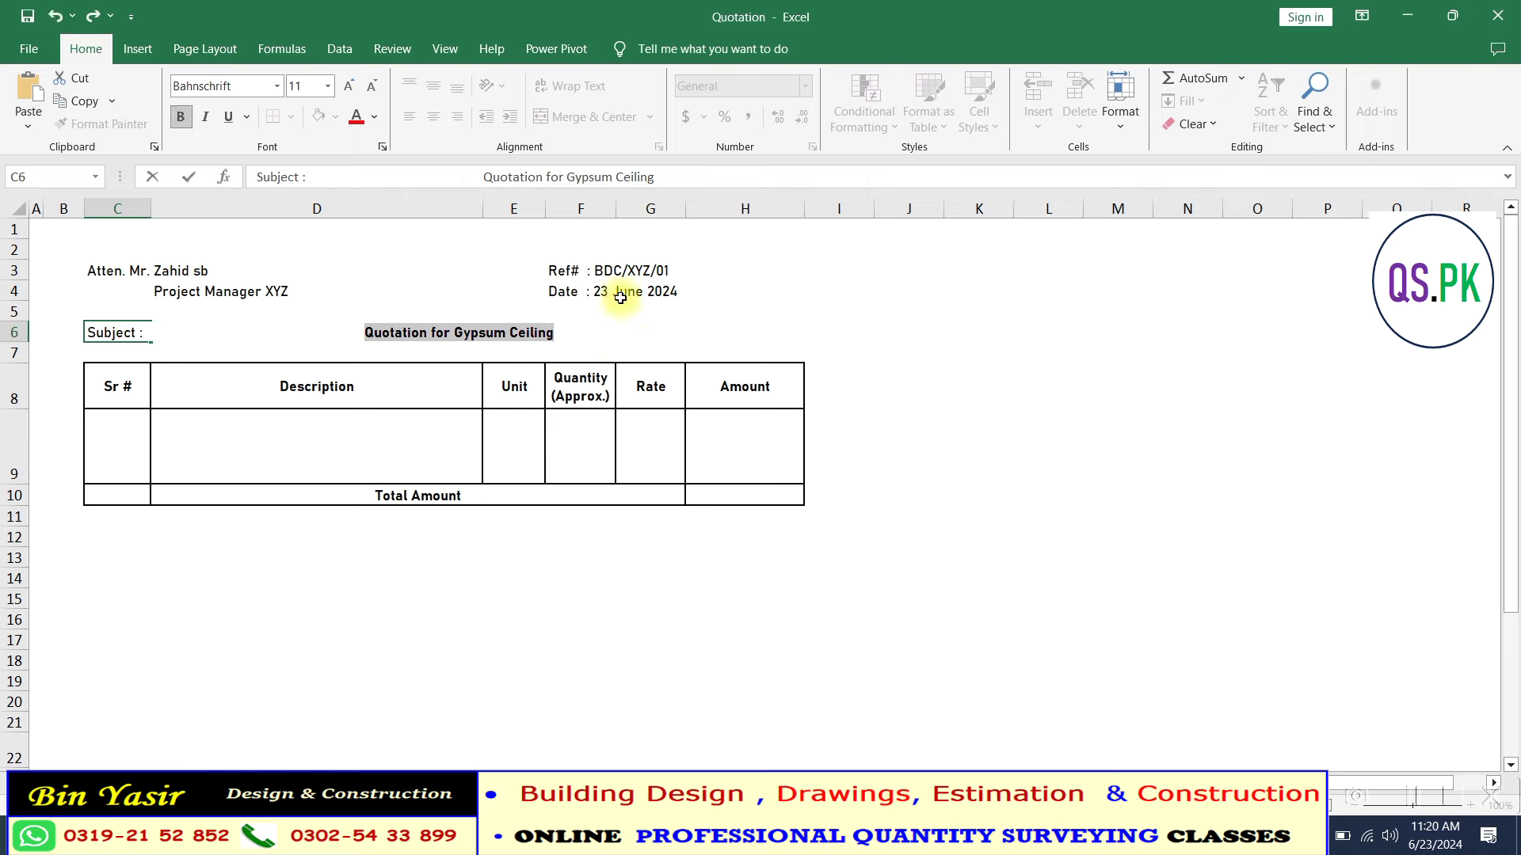
key(ctrl+u)
click(979, 556)
click(145, 438)
- Enter item 1's gypsum board ceiling description, with 'Brand & Specification' coloured red
text(1)
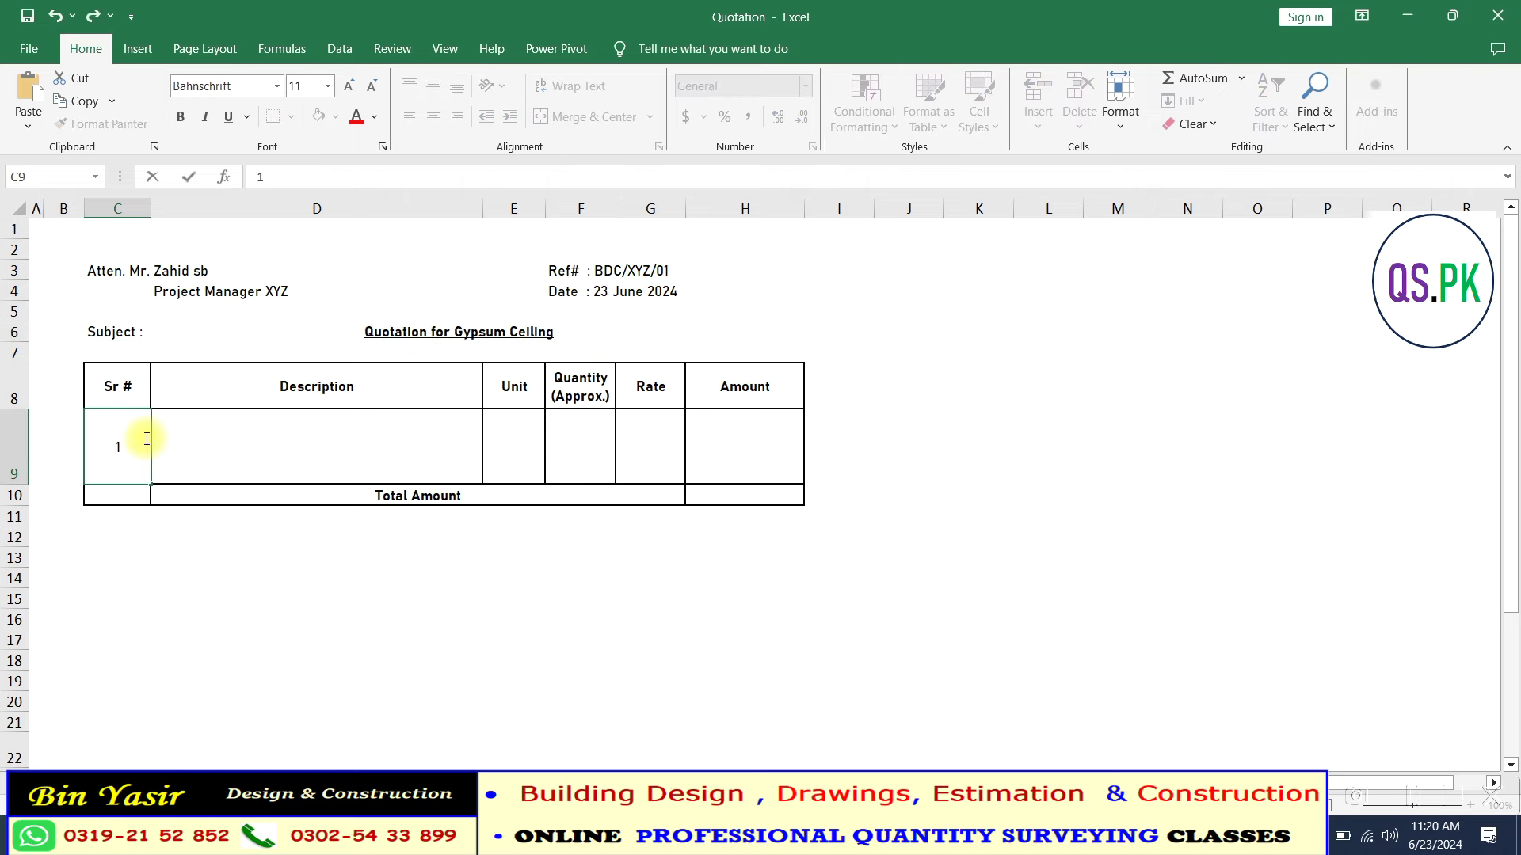
key(Tab)
text(P)
text(iding and fiz)
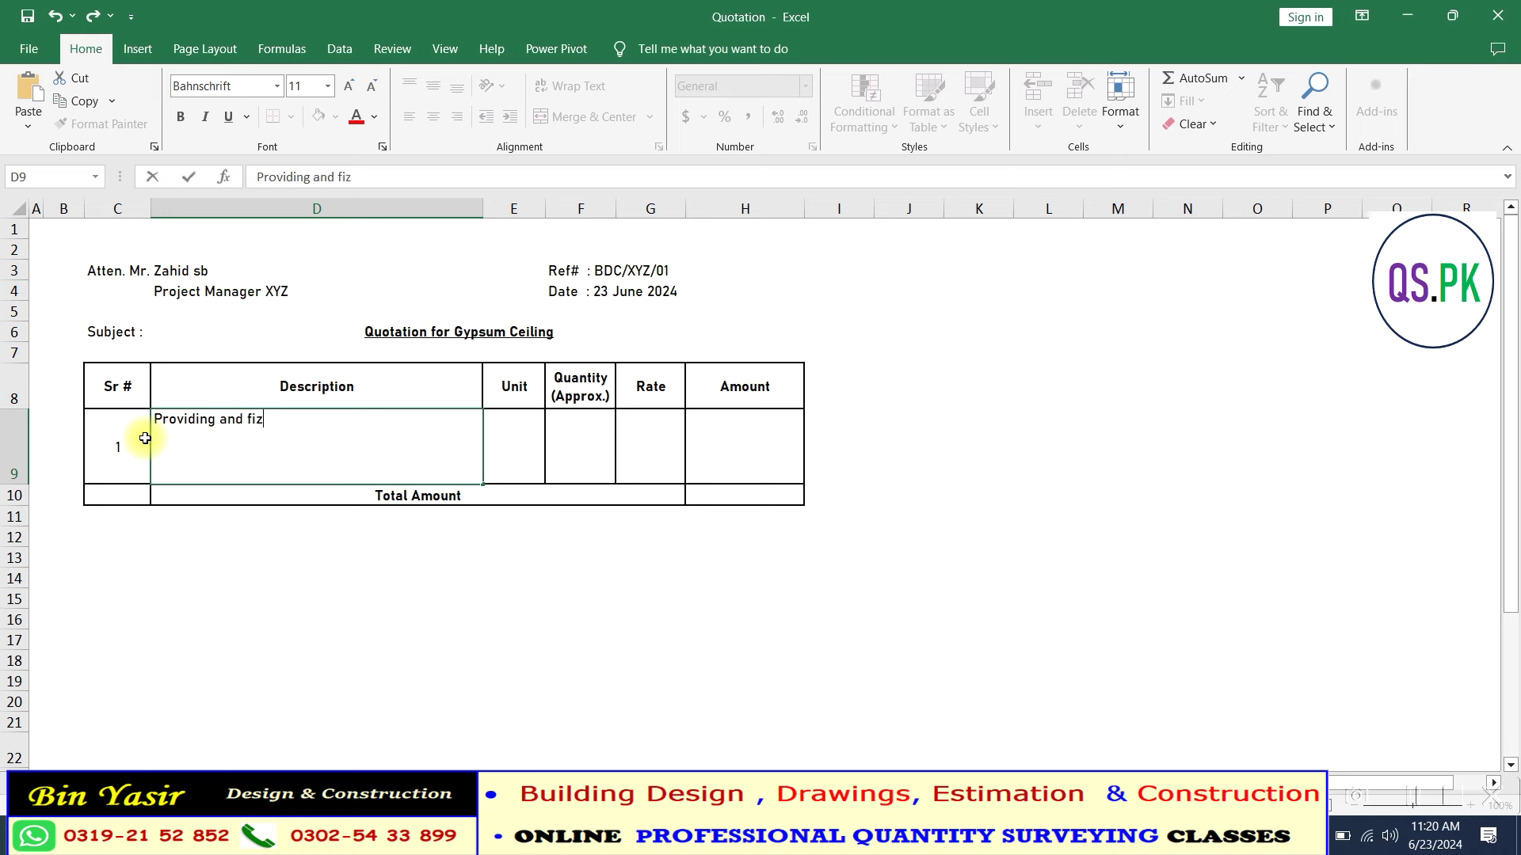
key(BackSpace)
text(xing of Gypsum board ceiling (Bra)
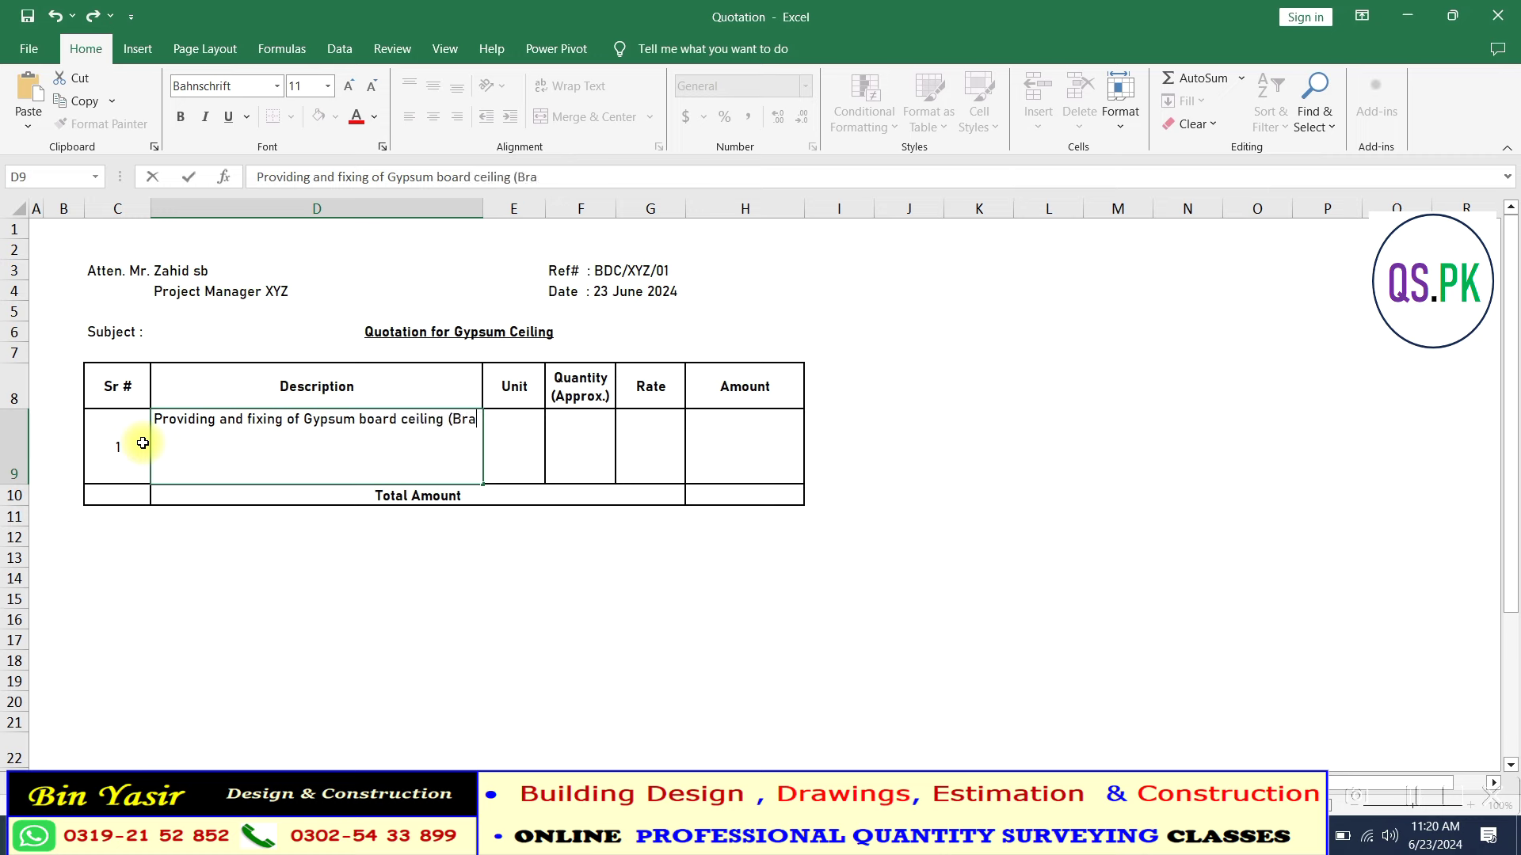
text(nd & Specification))
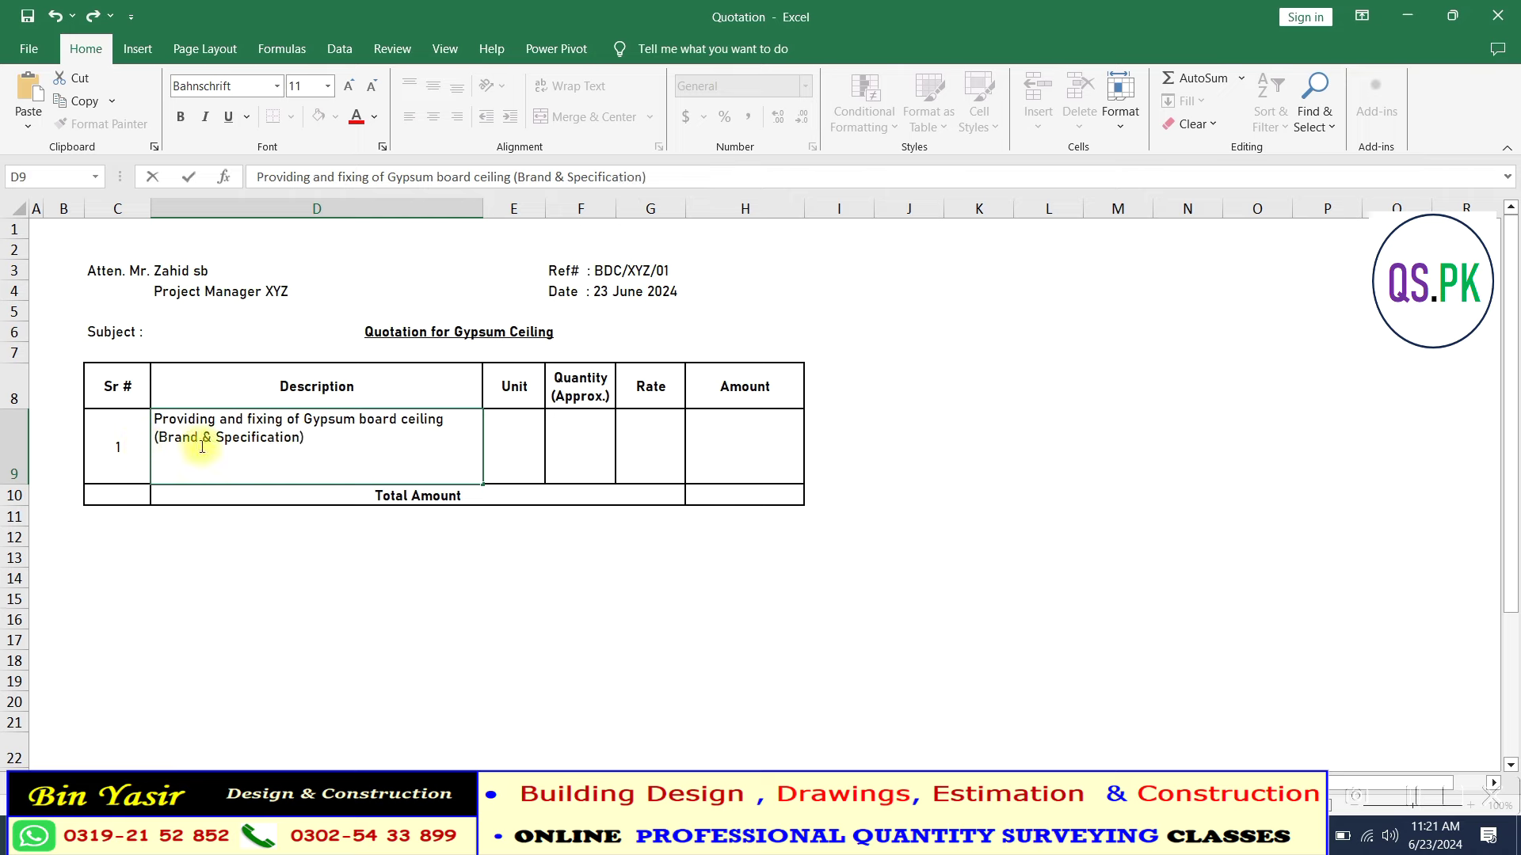
drag(303, 437, 158, 437)
click(356, 116)
click(345, 442)
text(with GI Suspe)
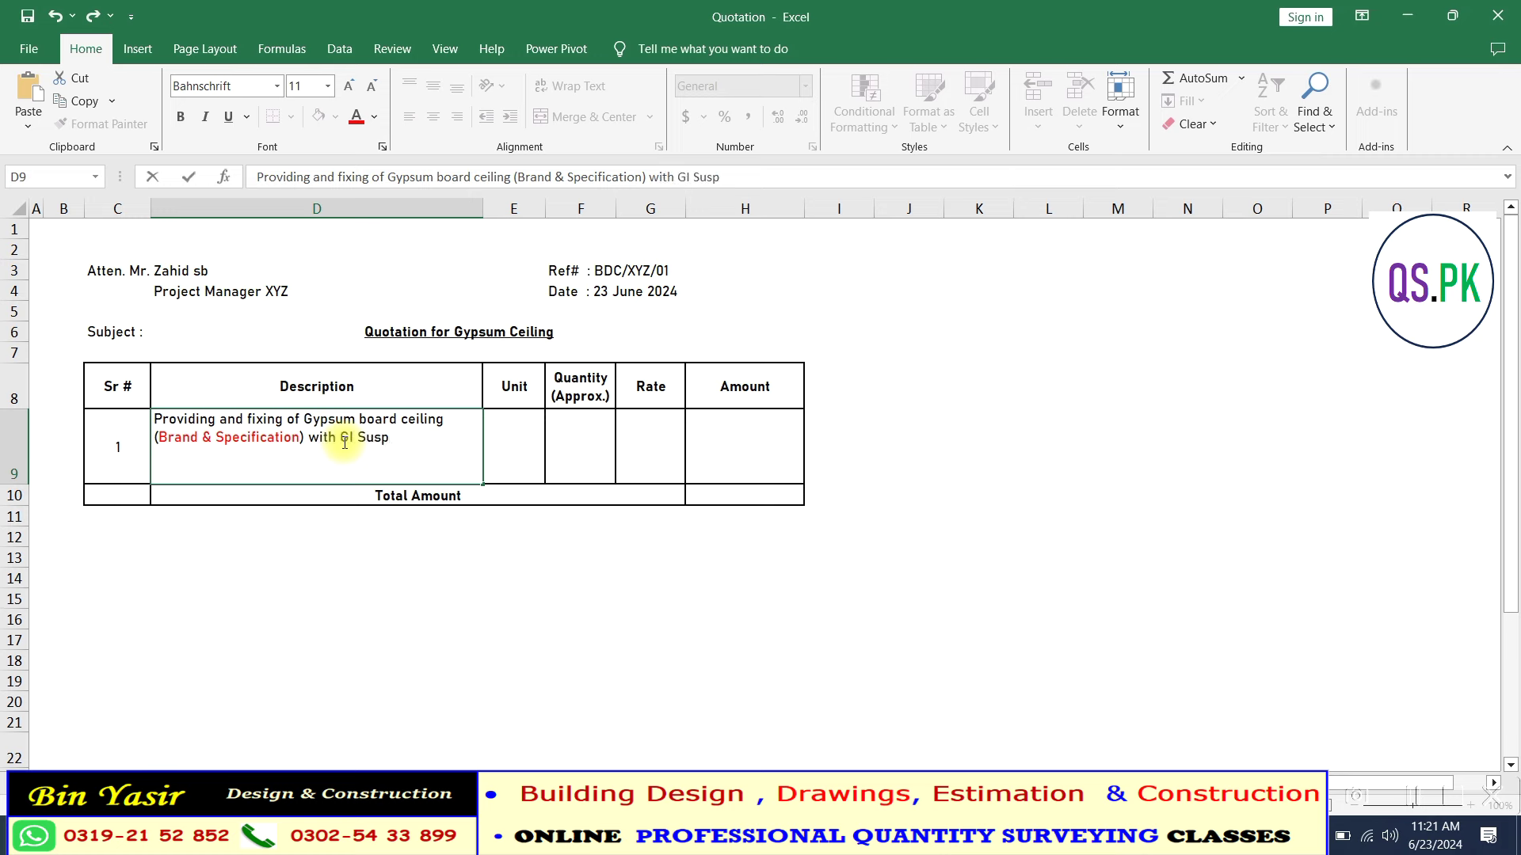
text(nsion system. Complete in)
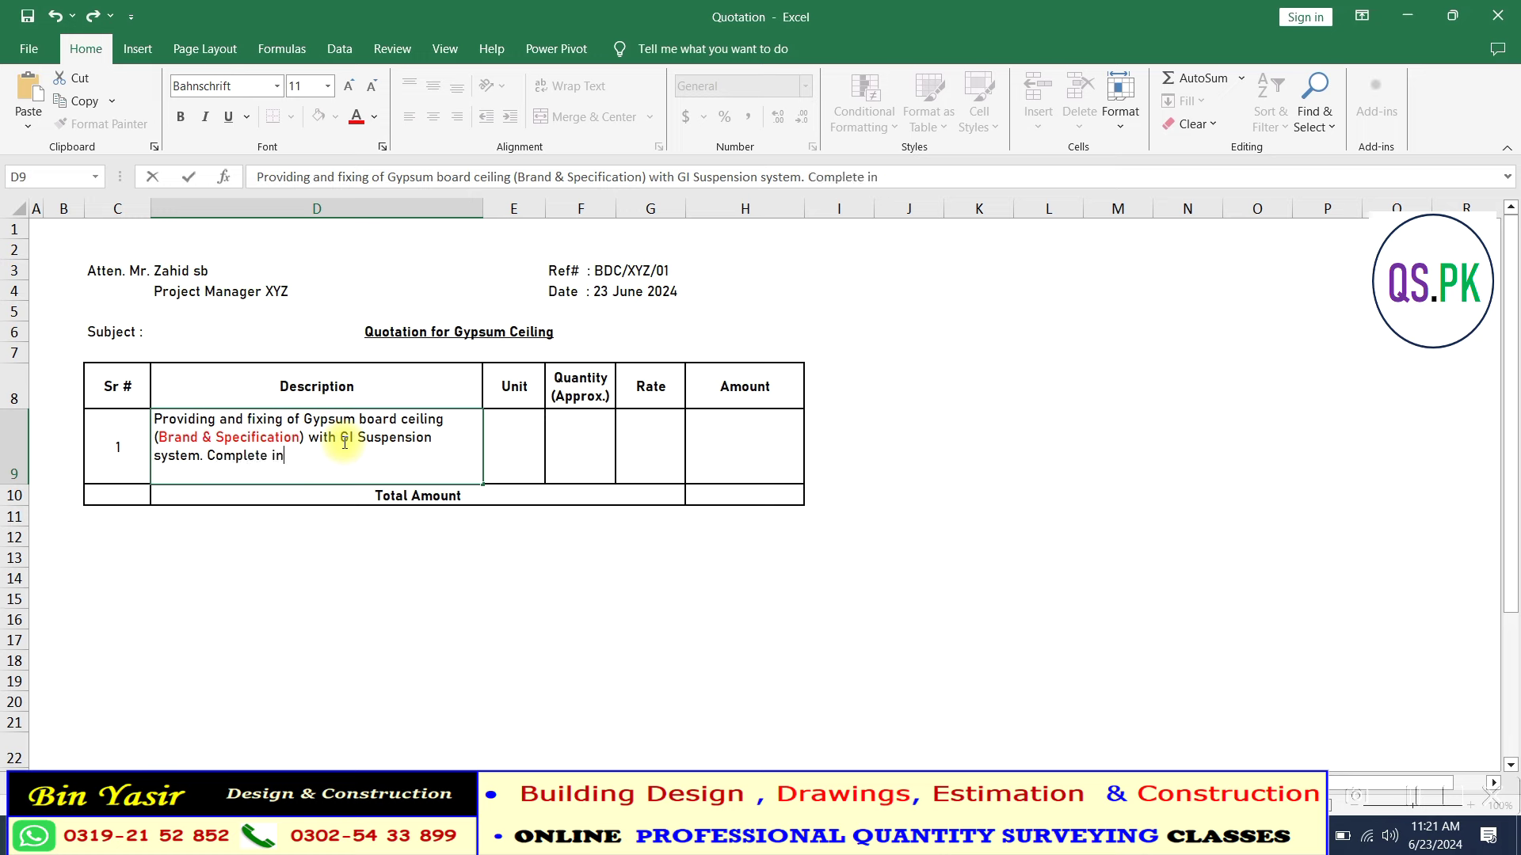
text( all respect)
click(519, 444)
- Enter unit Sft, quantity 3000 and rate 200 for item 1
text(Sft)
key(Tab)
text(3000)
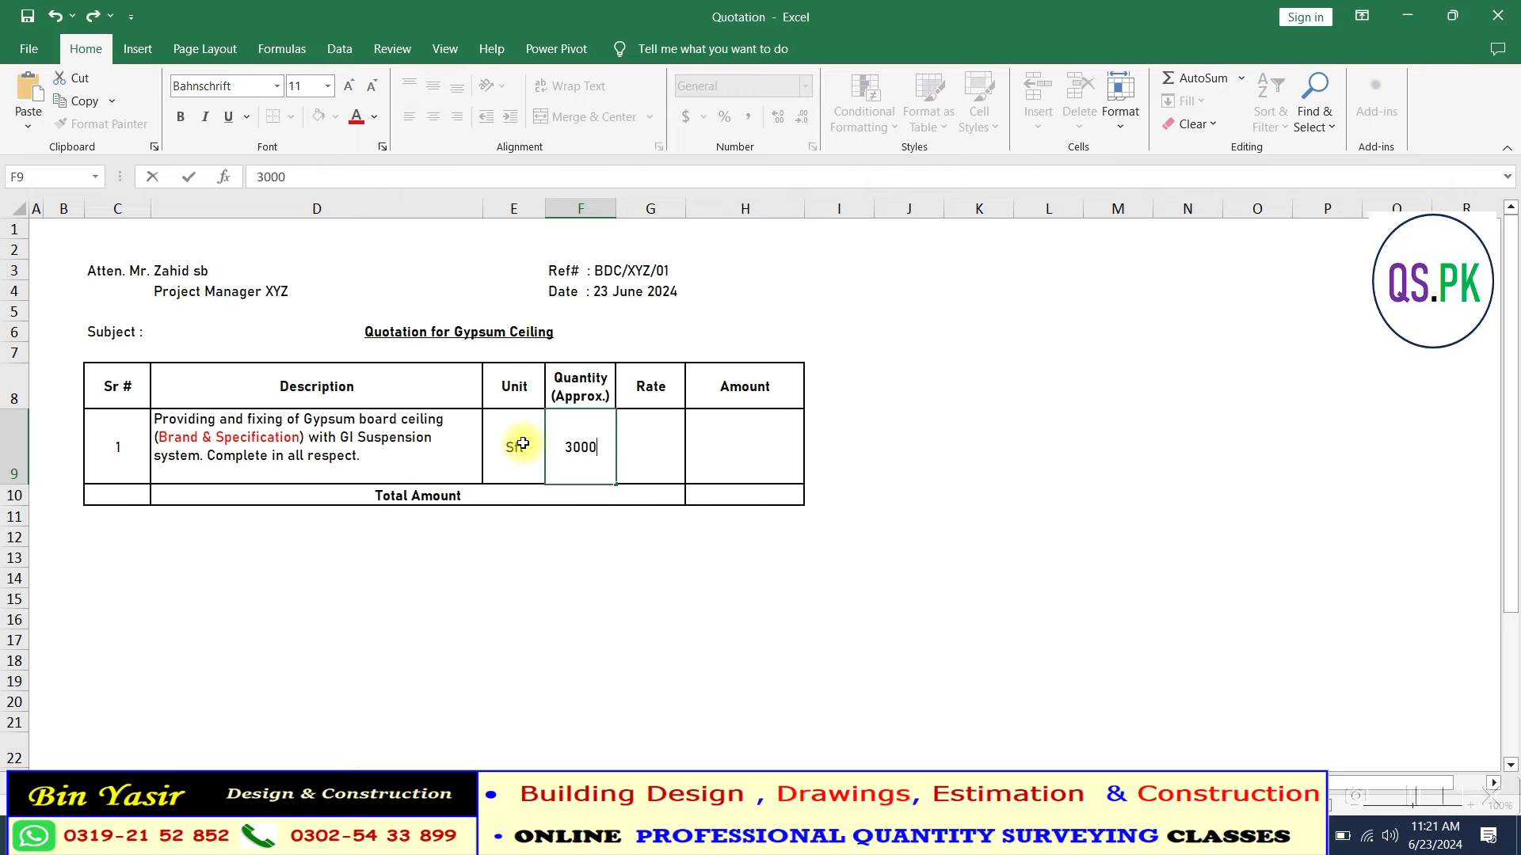
key(Tab)
text(200)
key(Tab)
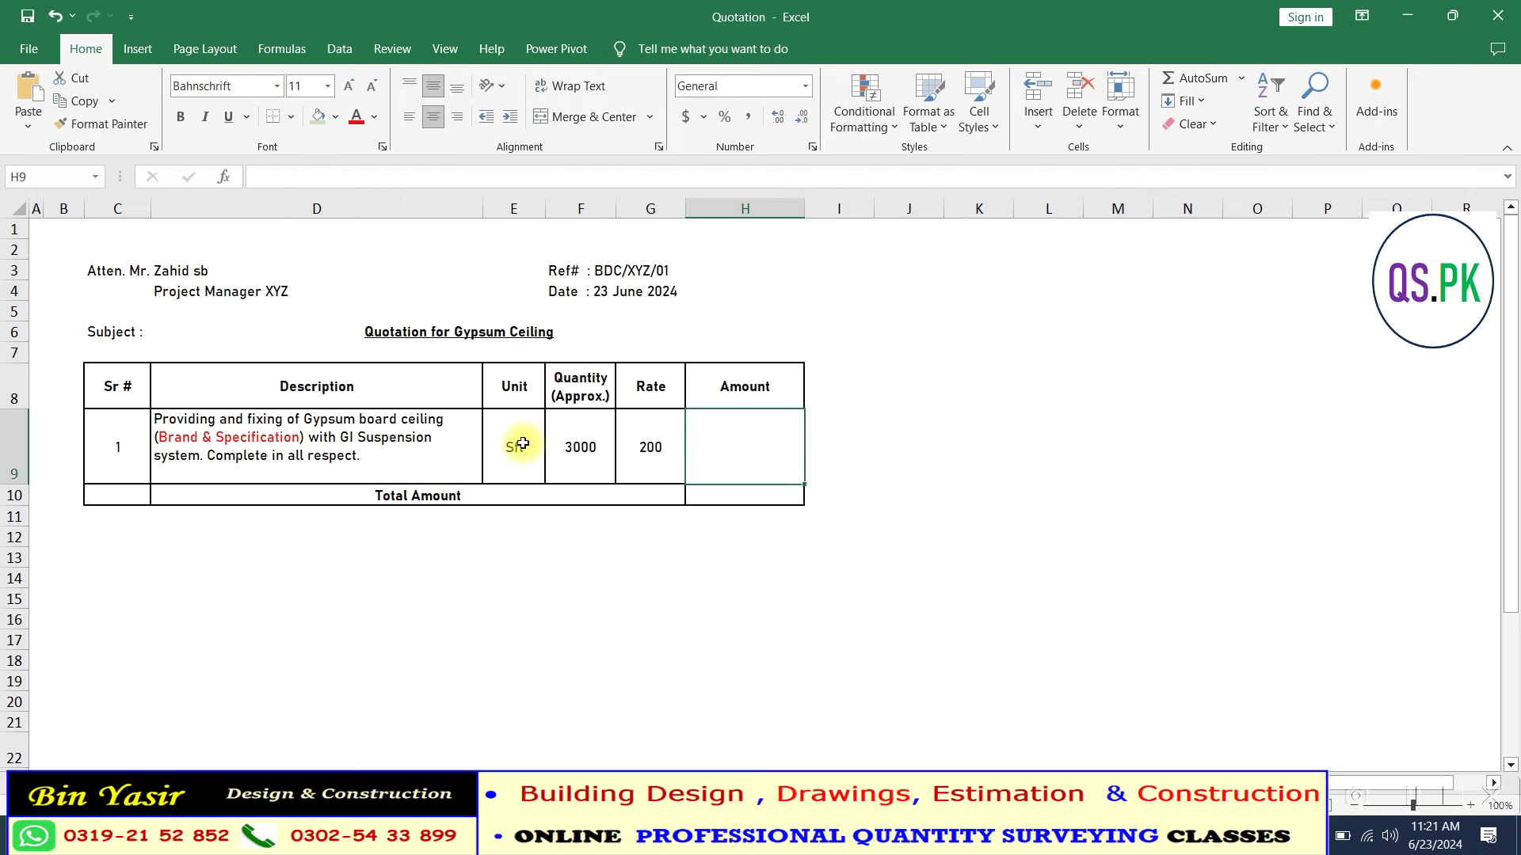
- Add amount formula =G9*F9 in H9 and total =H9 in H10, giving 600000
text(=)
key(Left)
text(*)
key(Left)
key(Left)
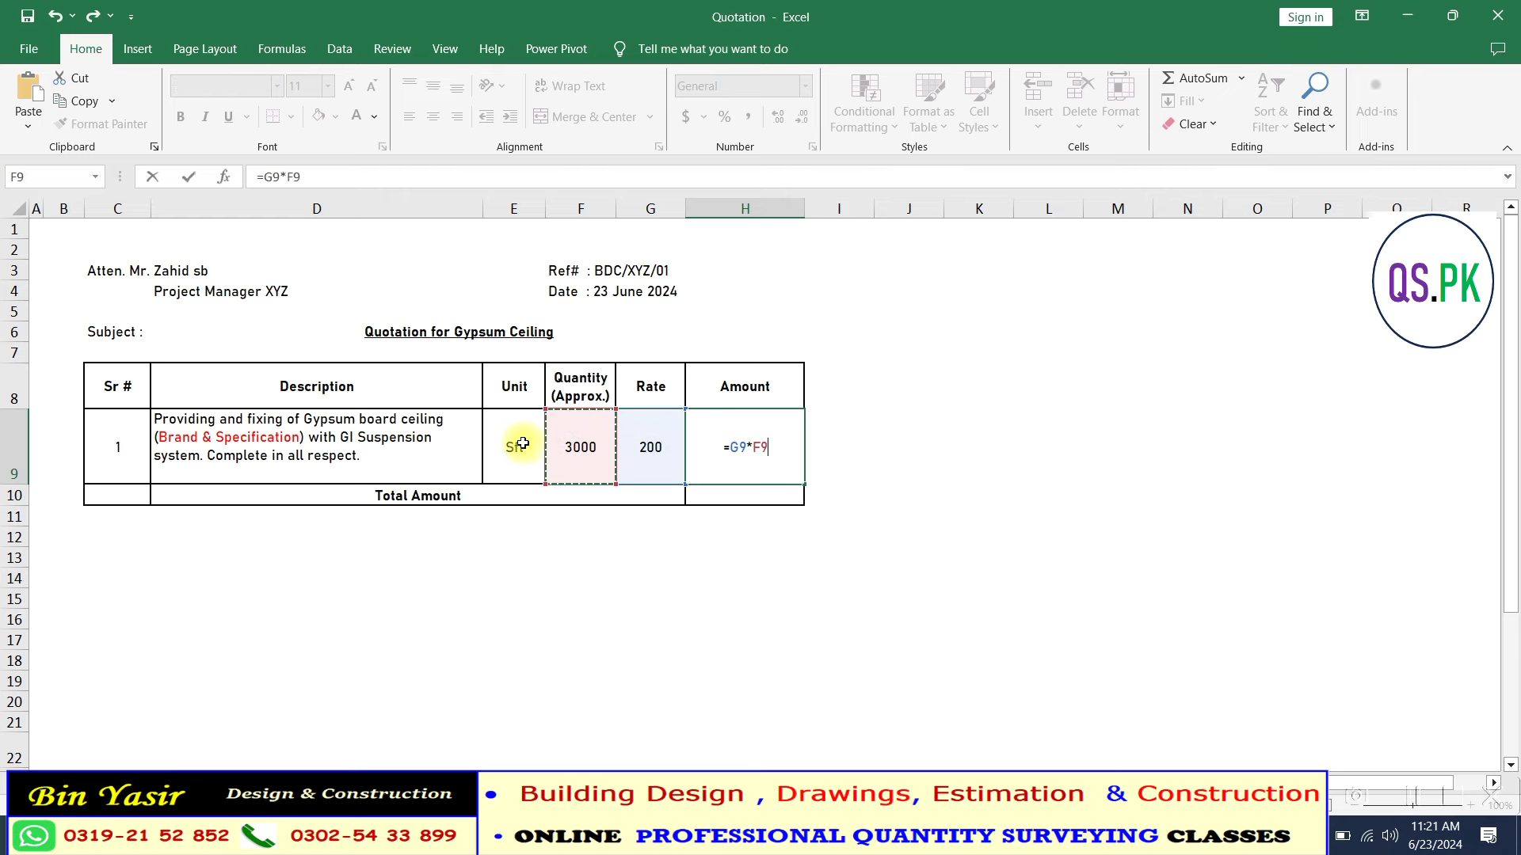
key(Return)
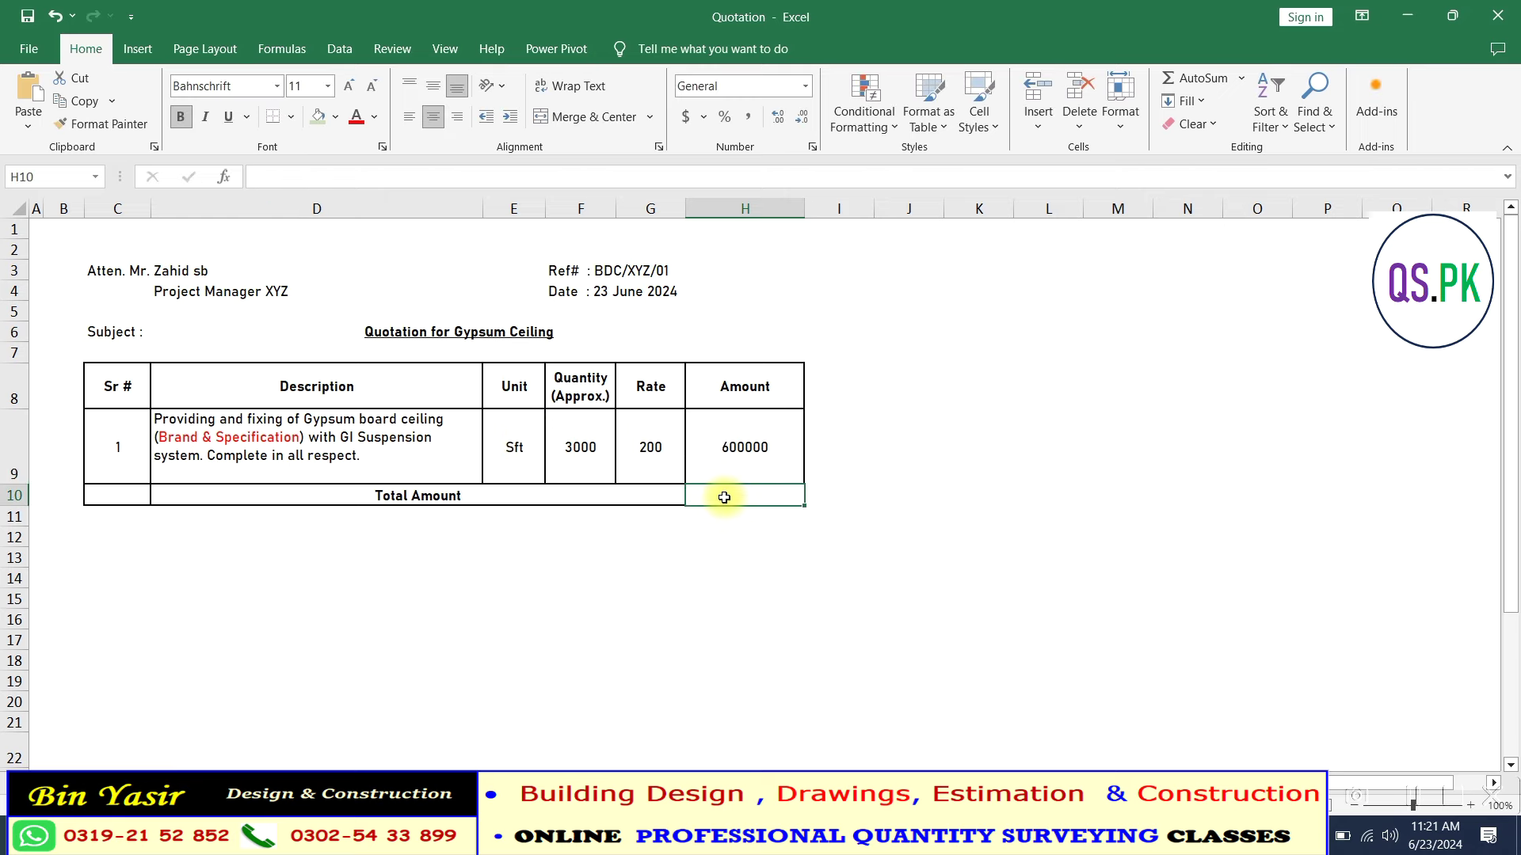
text(=)
key(Up)
key(Return)
key(Up)
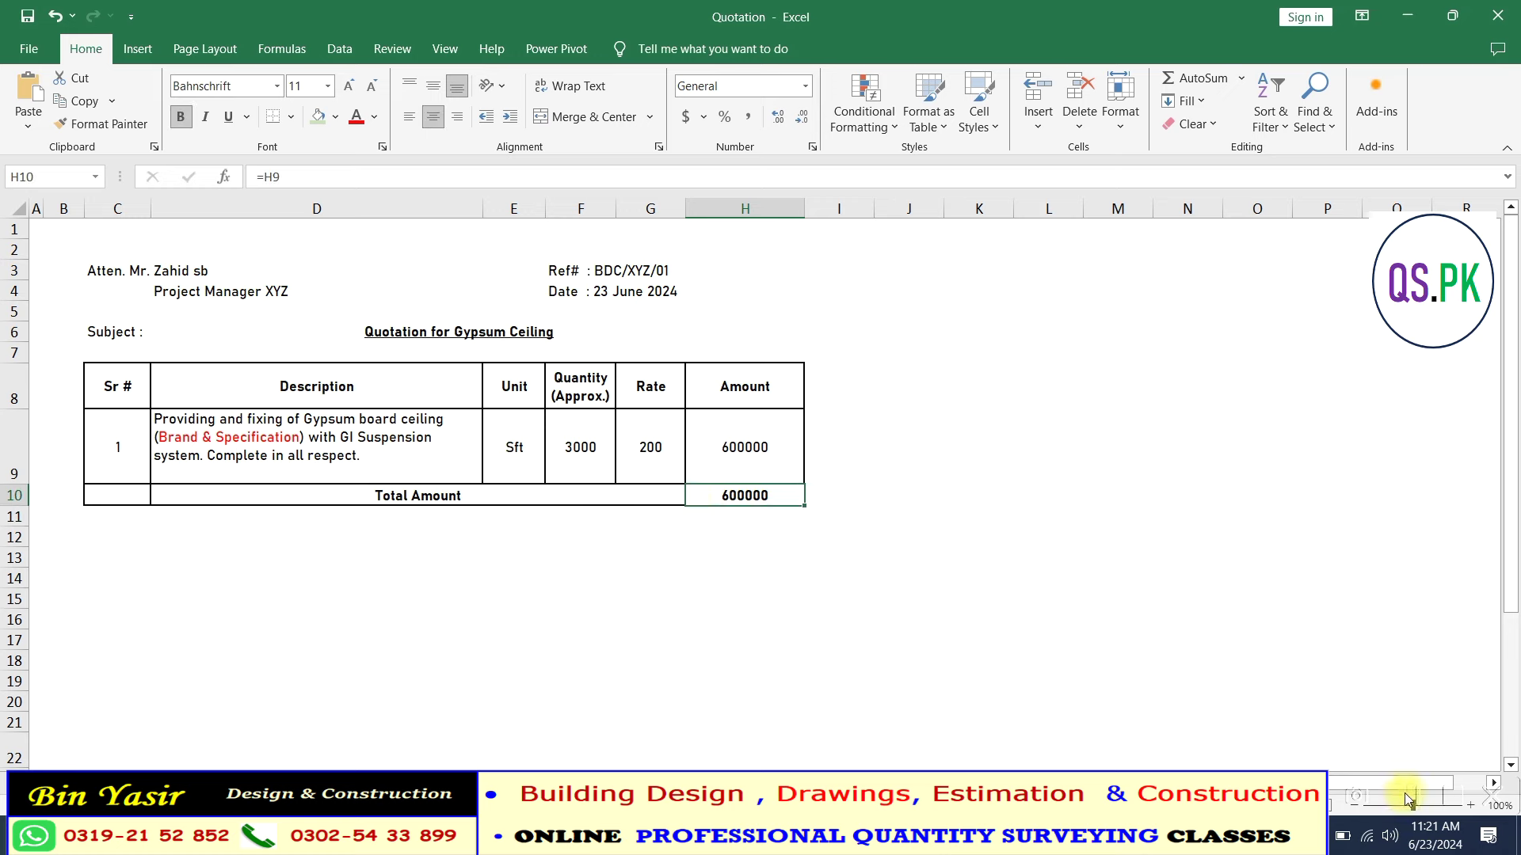
- Start typing the 'Term & Conditions' heading in C12
drag(118, 558, 123, 545)
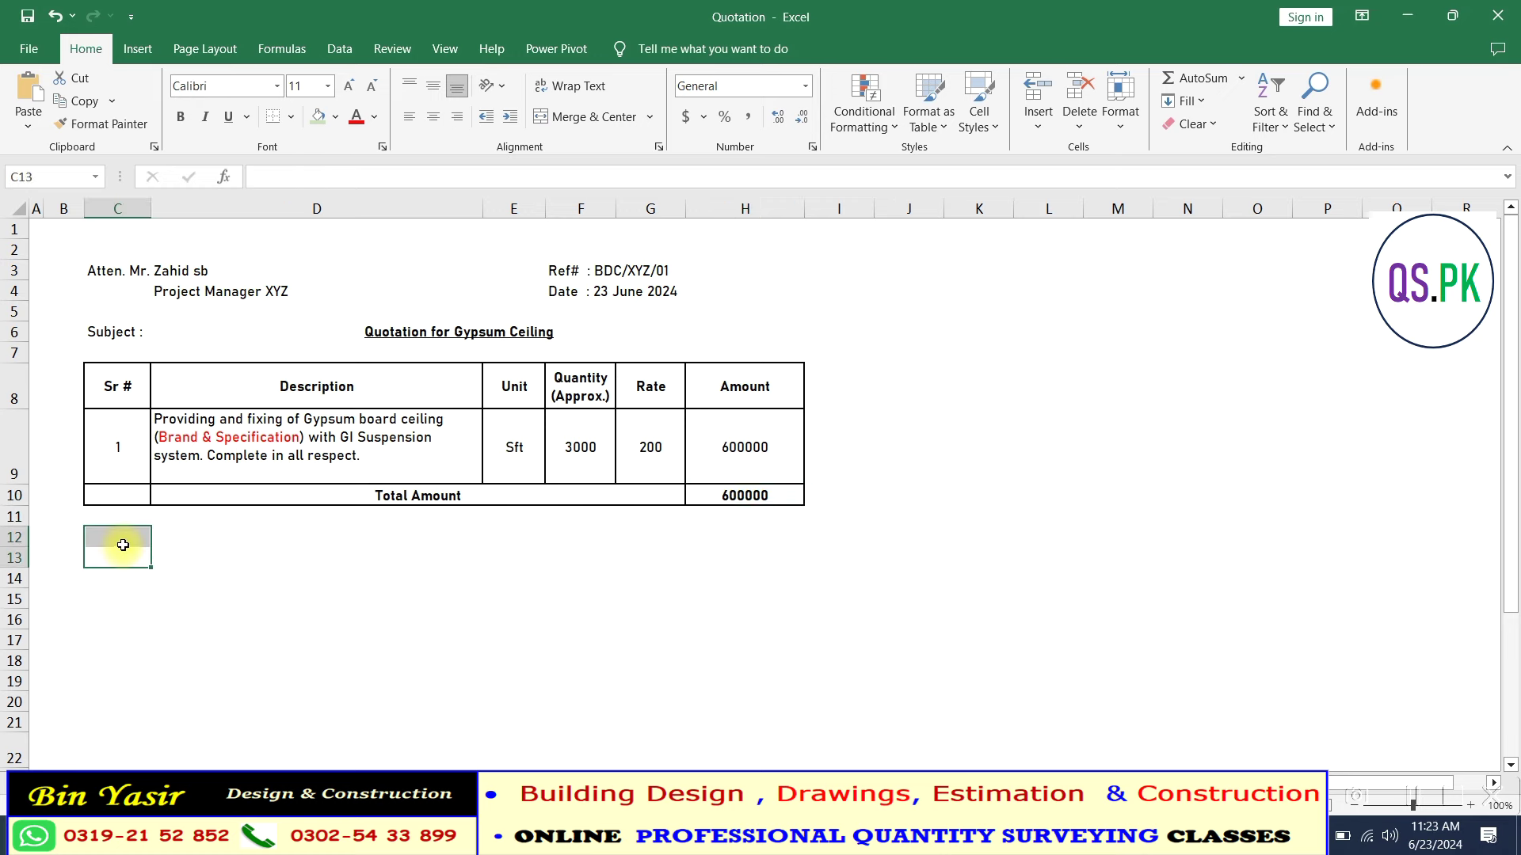
click(123, 545)
text(Term)
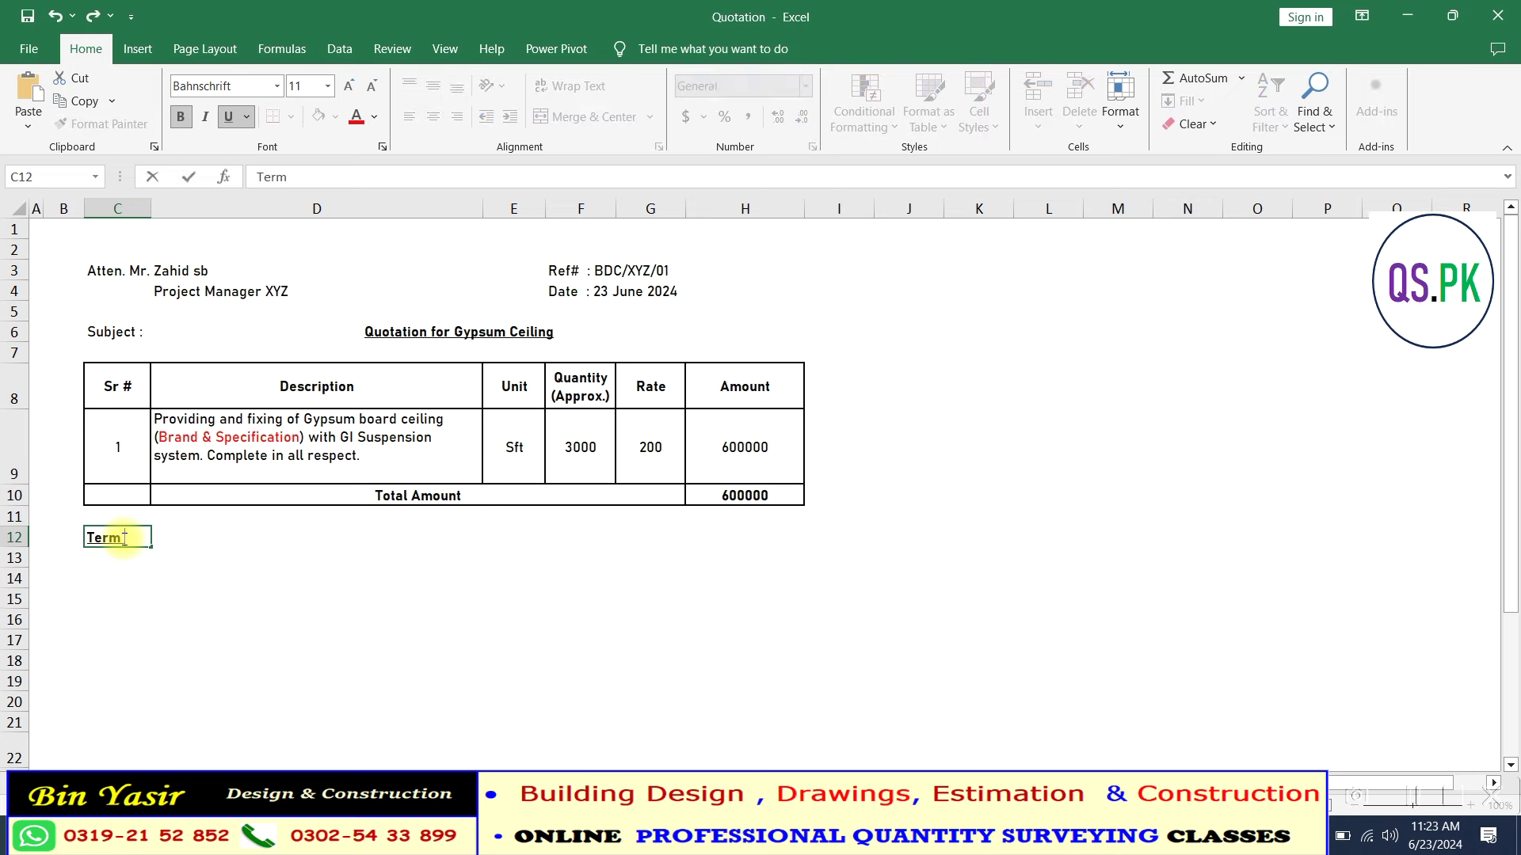
text( & Conditions)
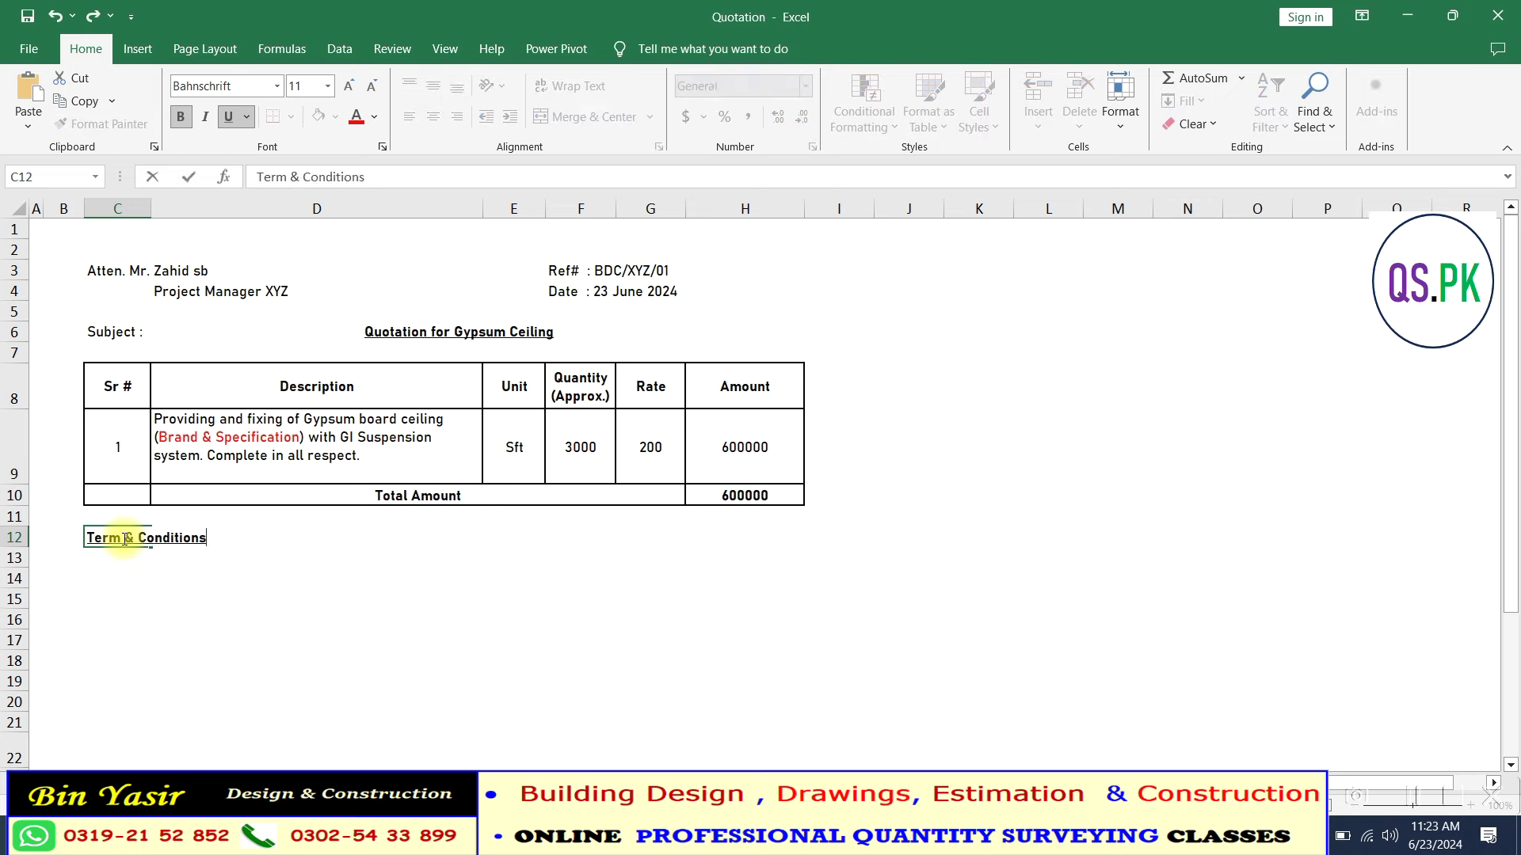
- Add the taxes-excluded condition and '50% Advance payment with workorder.' line
key(Return)
key(Right)
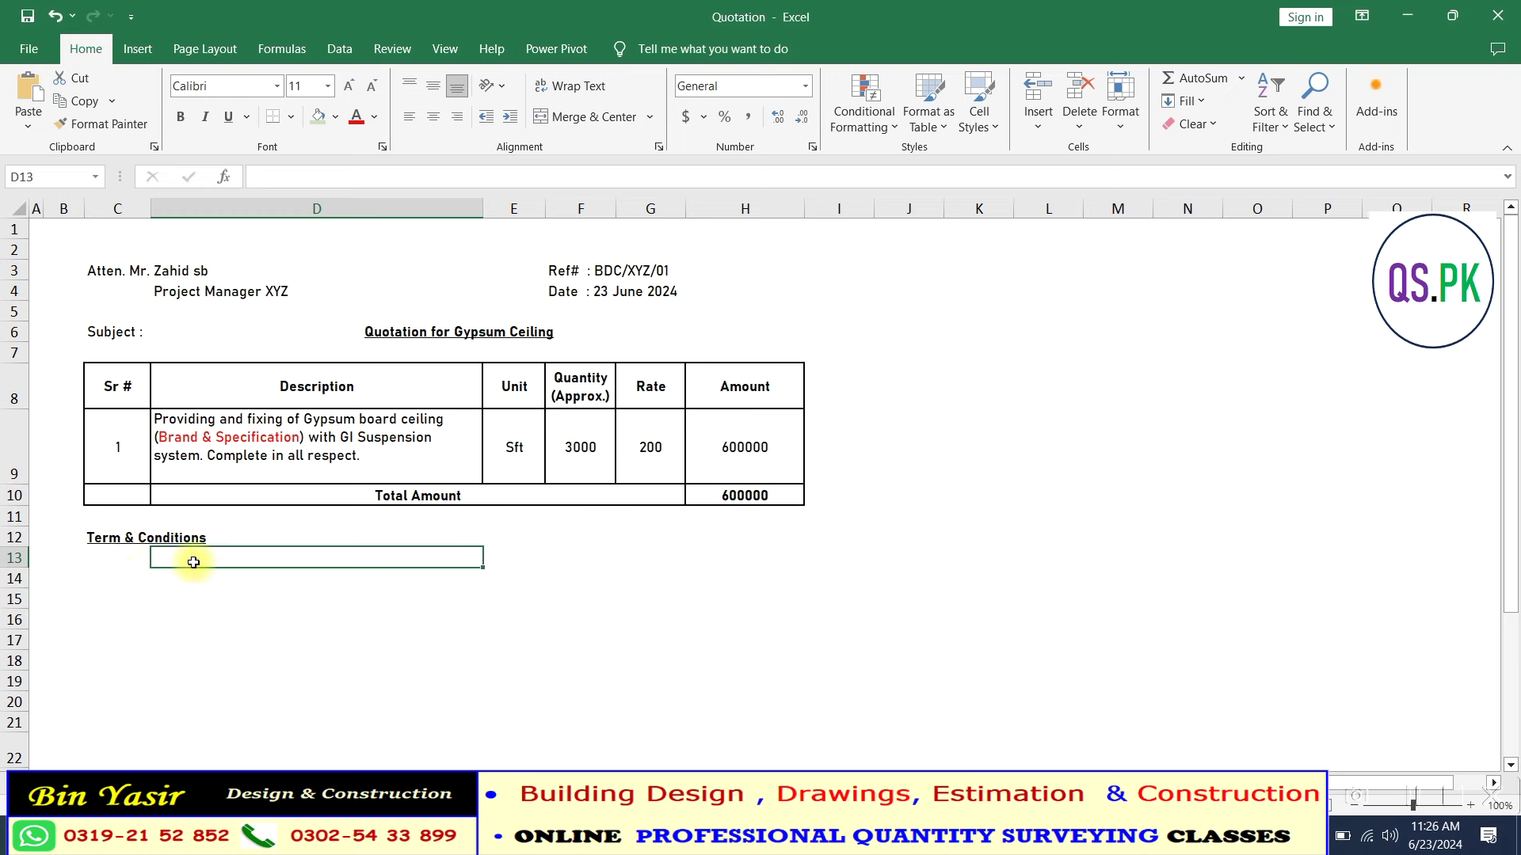
text(Rates are a)
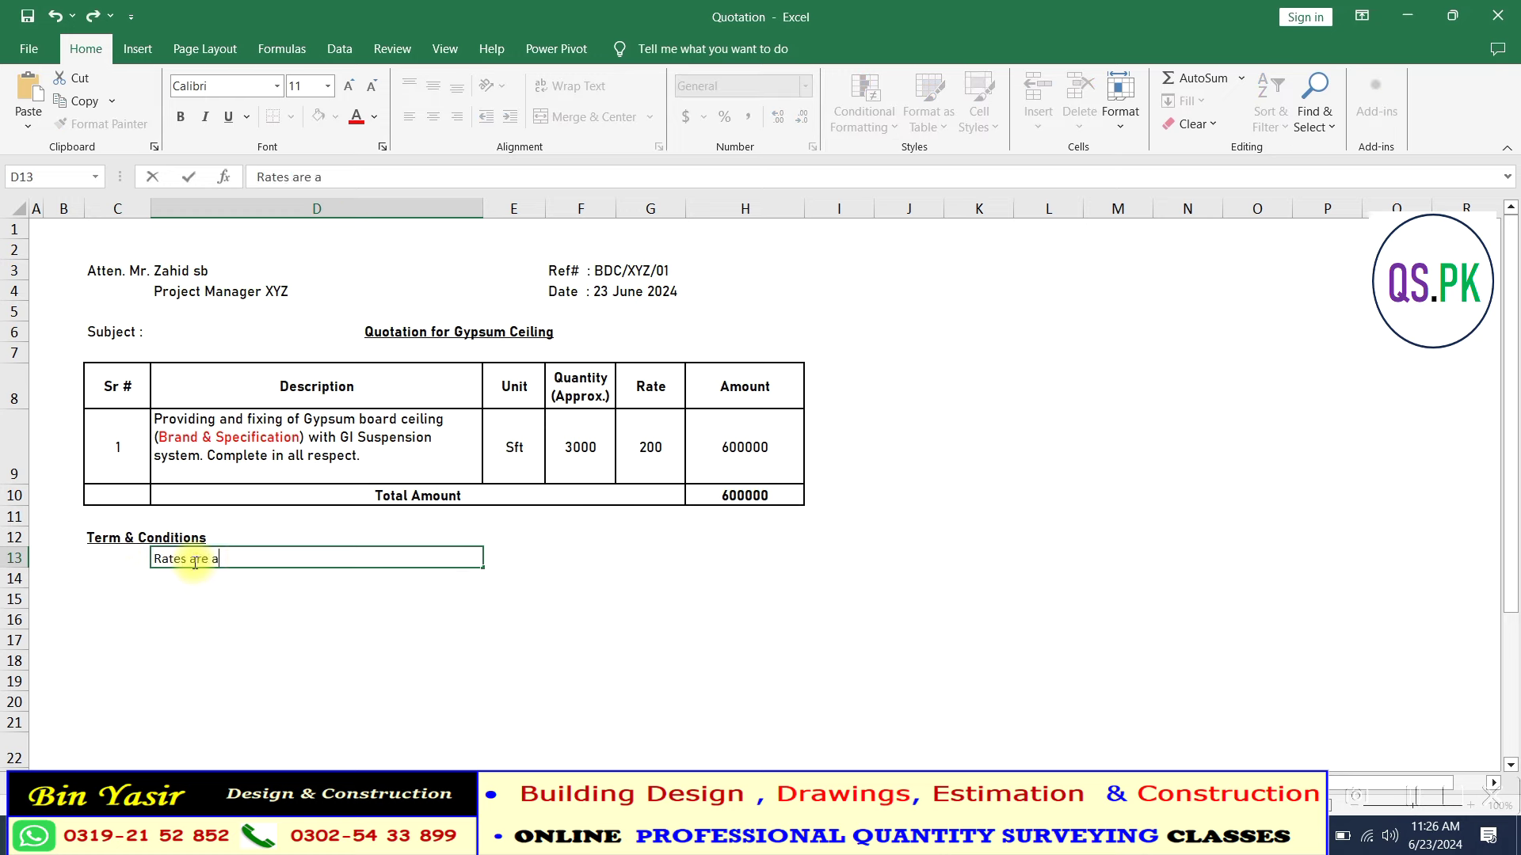
key(BackSpace)
text(excuding of a)
text(ll taxes.)
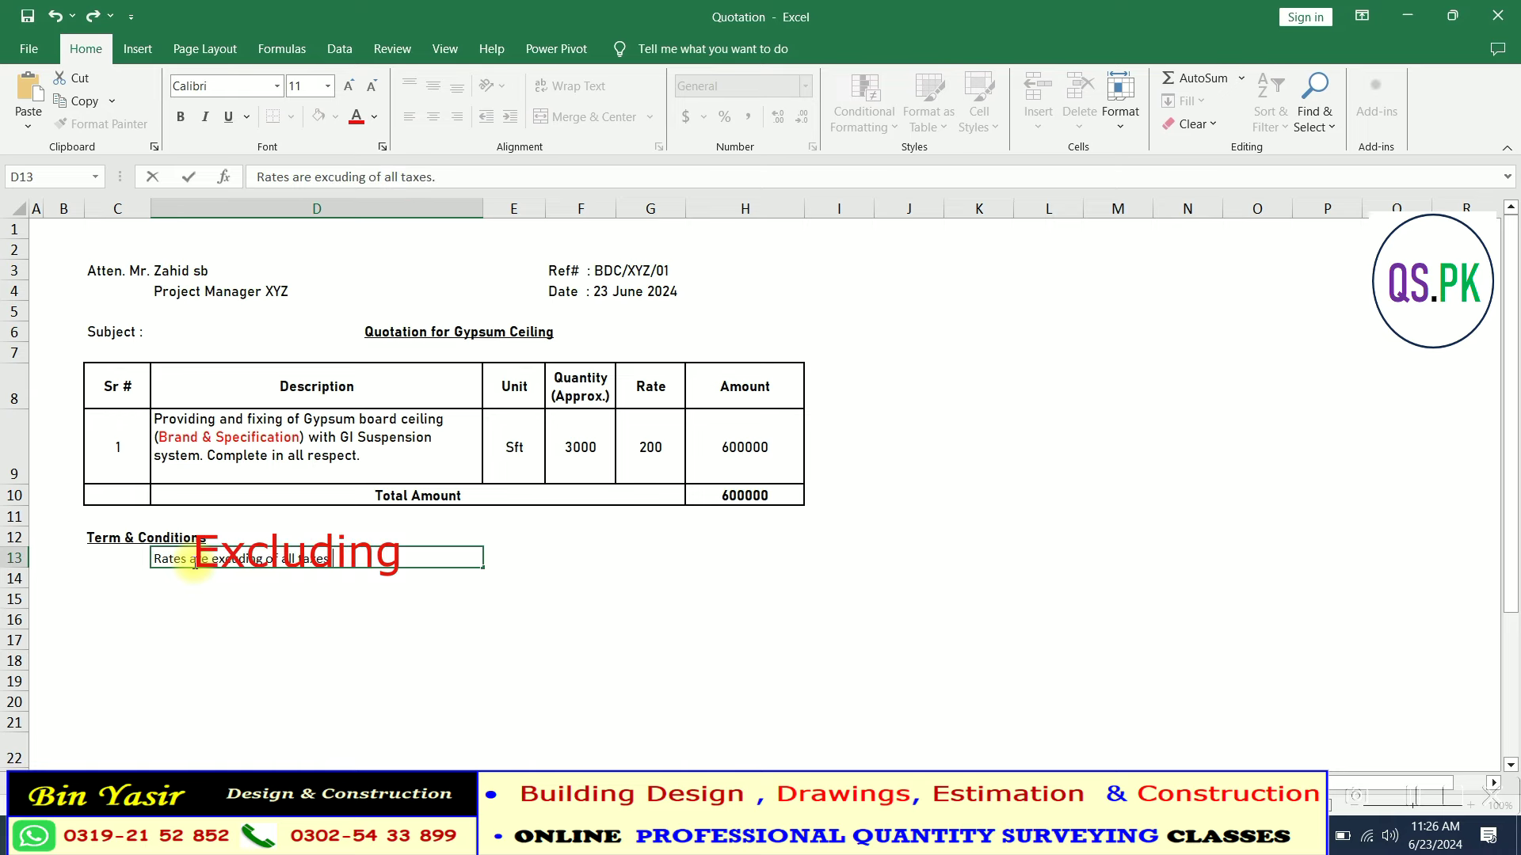
key(Return)
text(50% Advance )
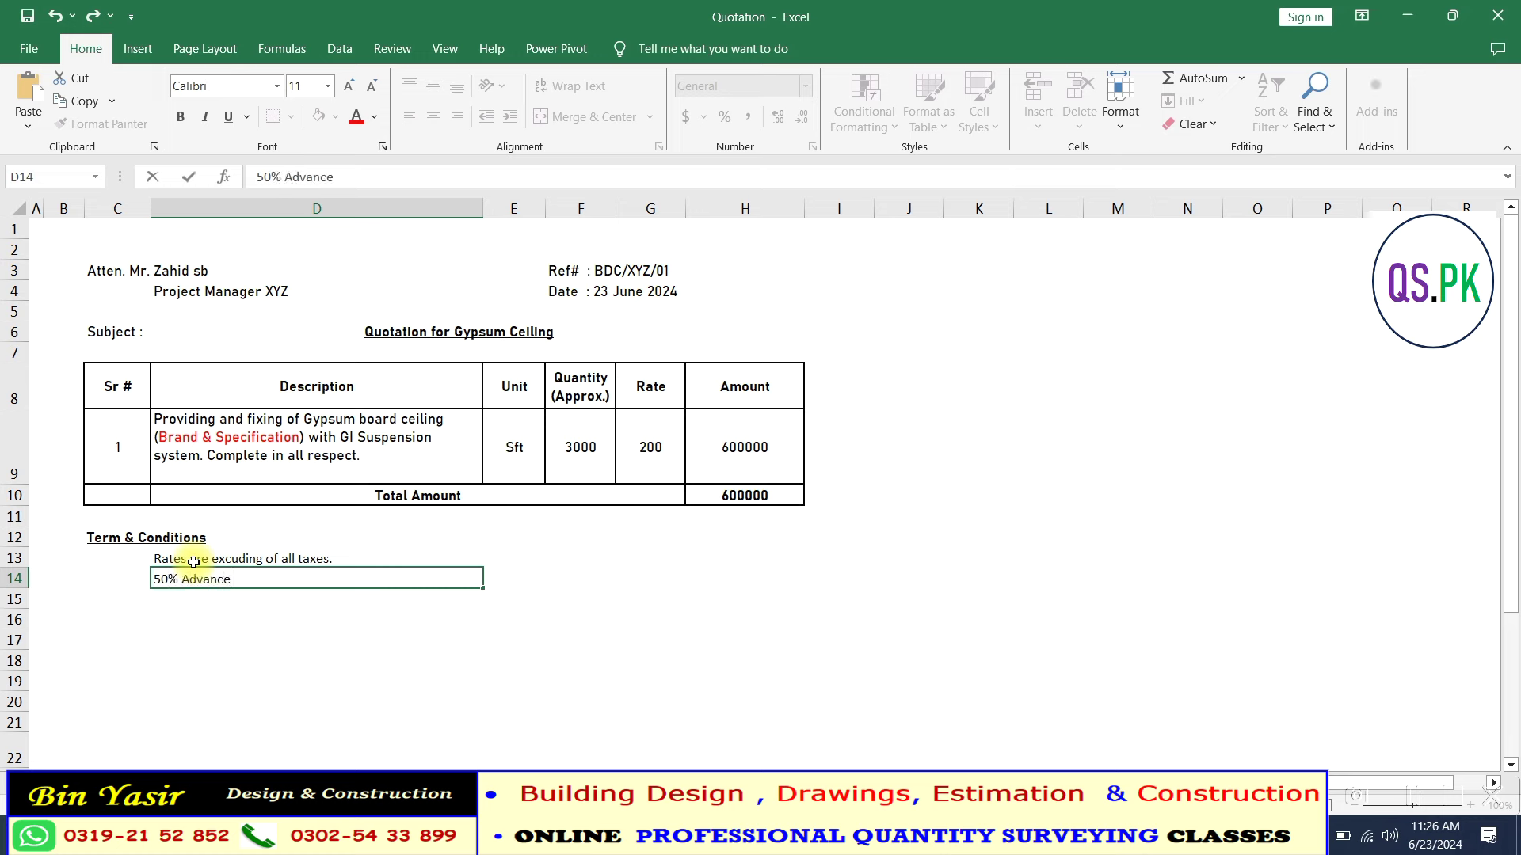
text(payment)
key(BackSpace)
text(with work)
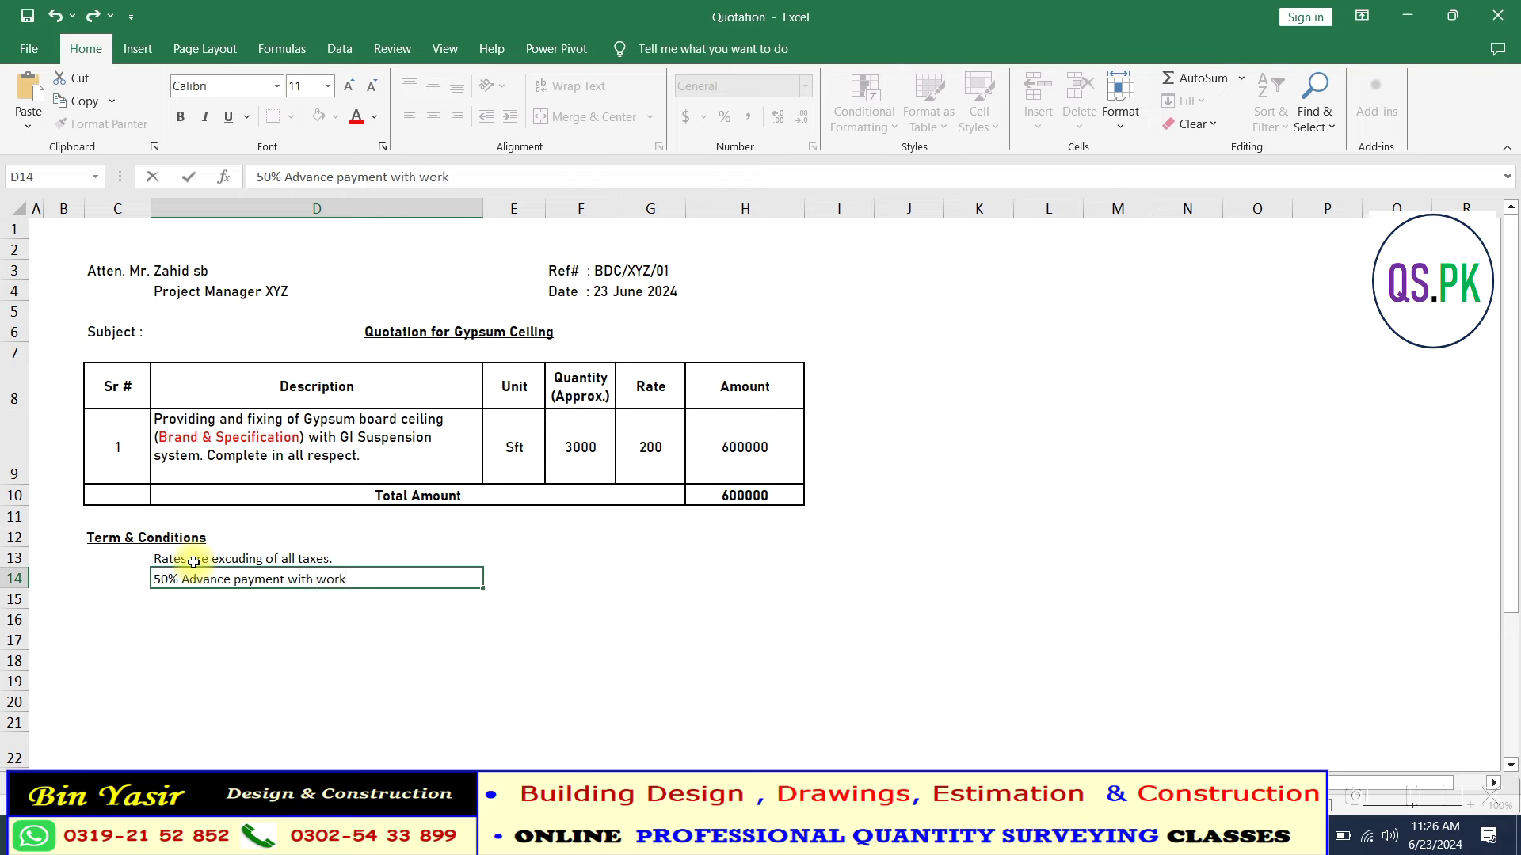
text(order.)
key(Return)
- Add the 30% at material delivery, 20% at completion, and final-payment-by-actual-measurements conditions
text(30)
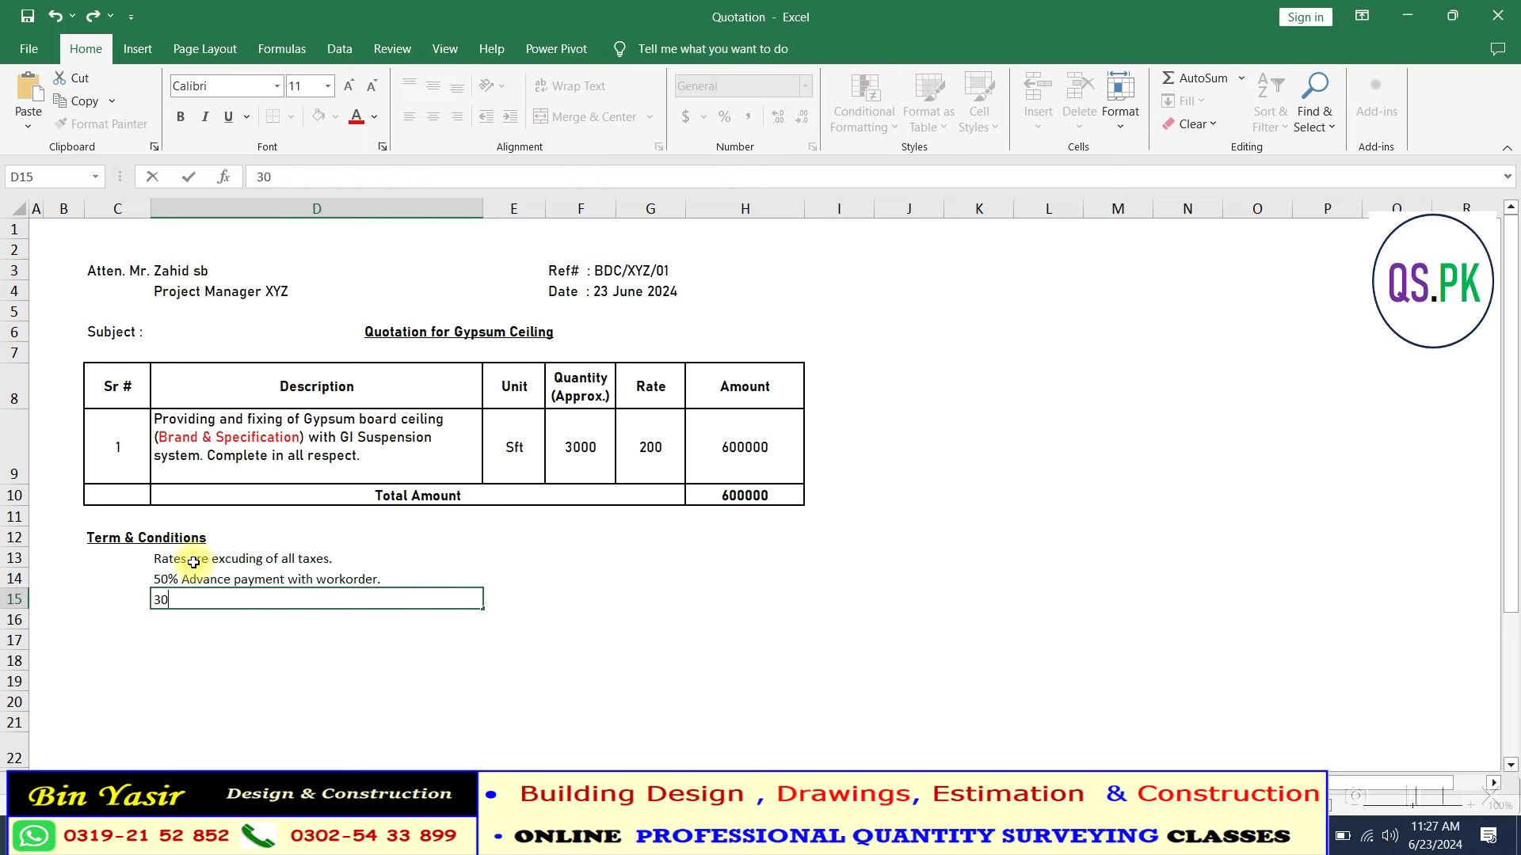
text(% payment at the time of Material delivery at site.)
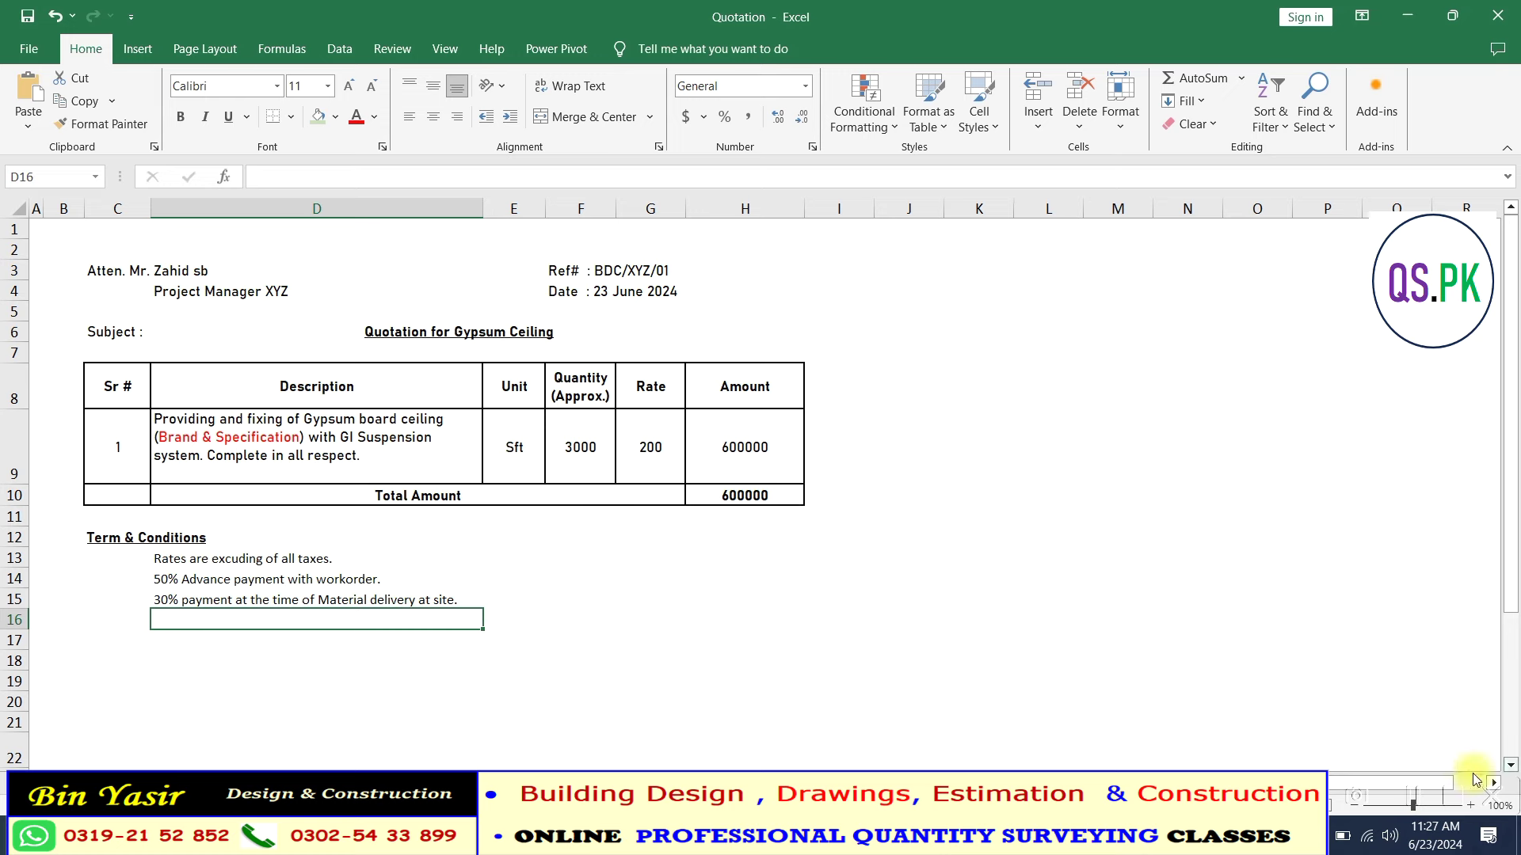
click(171, 624)
text(2)
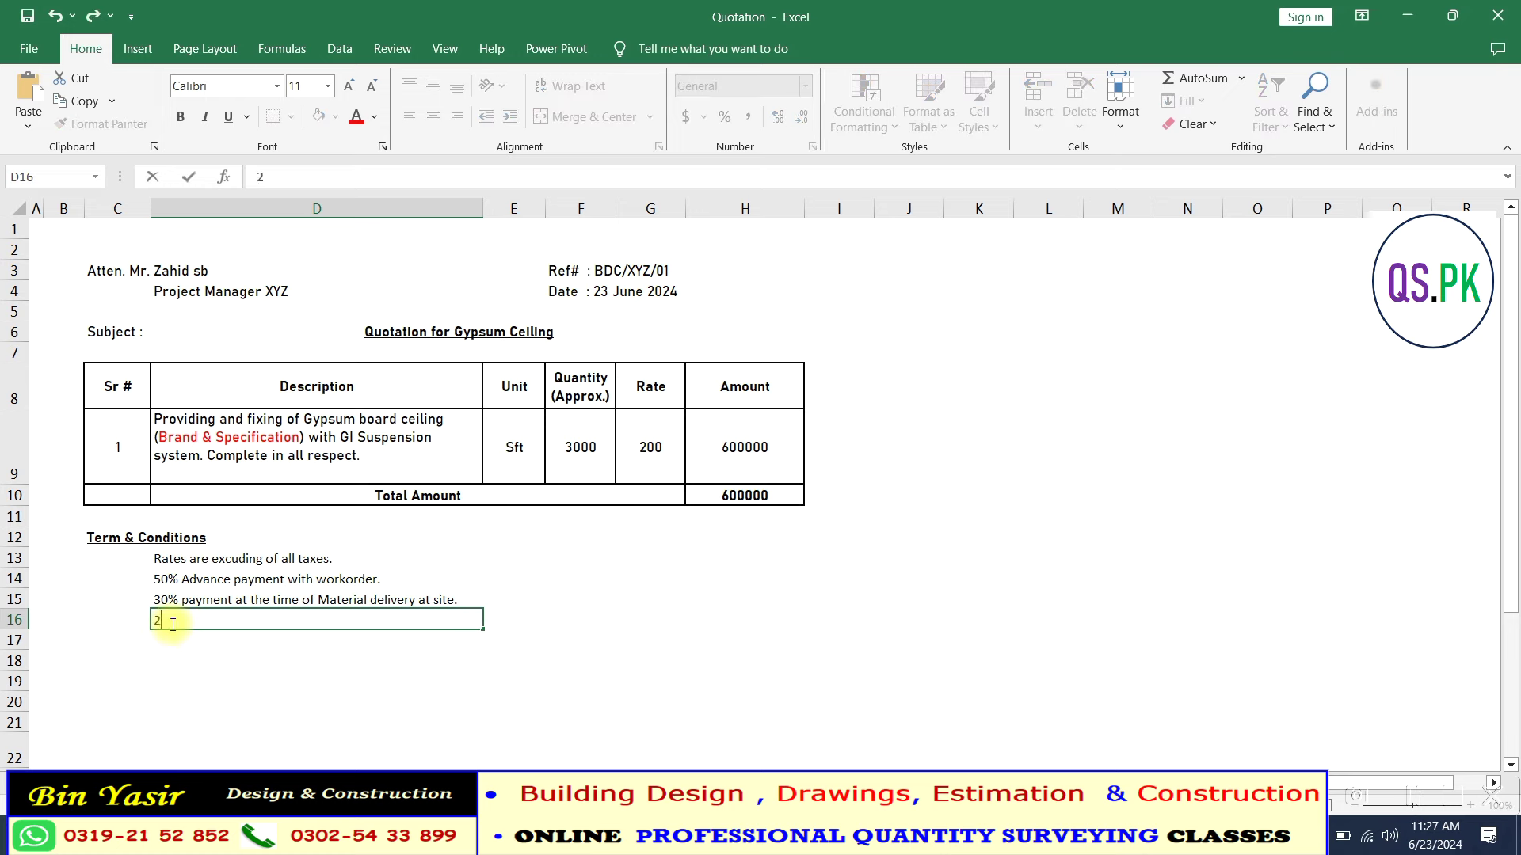
text(0% payment at c)
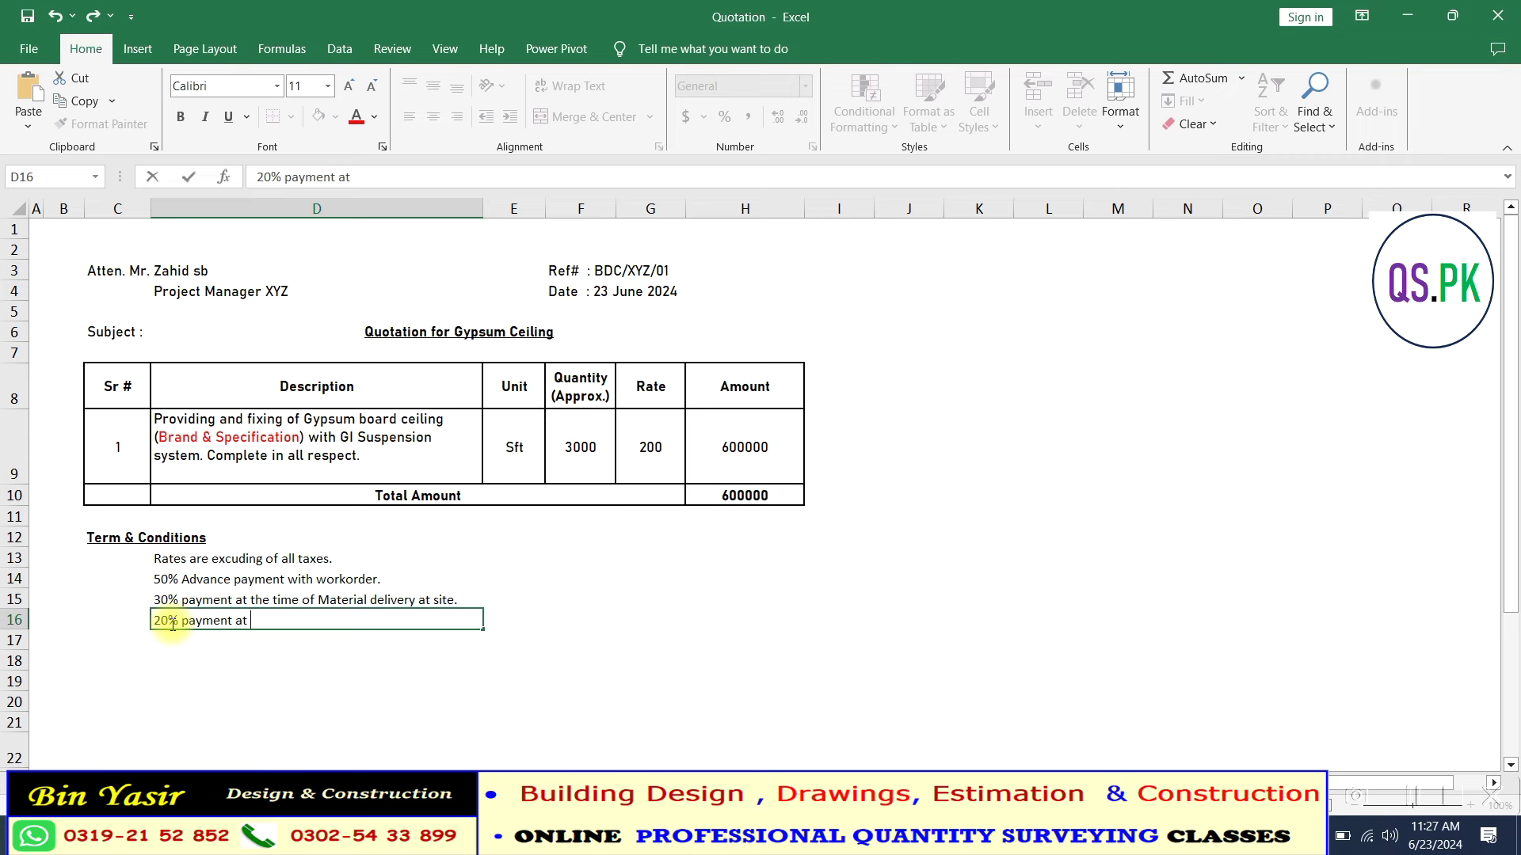
text(ompleti)
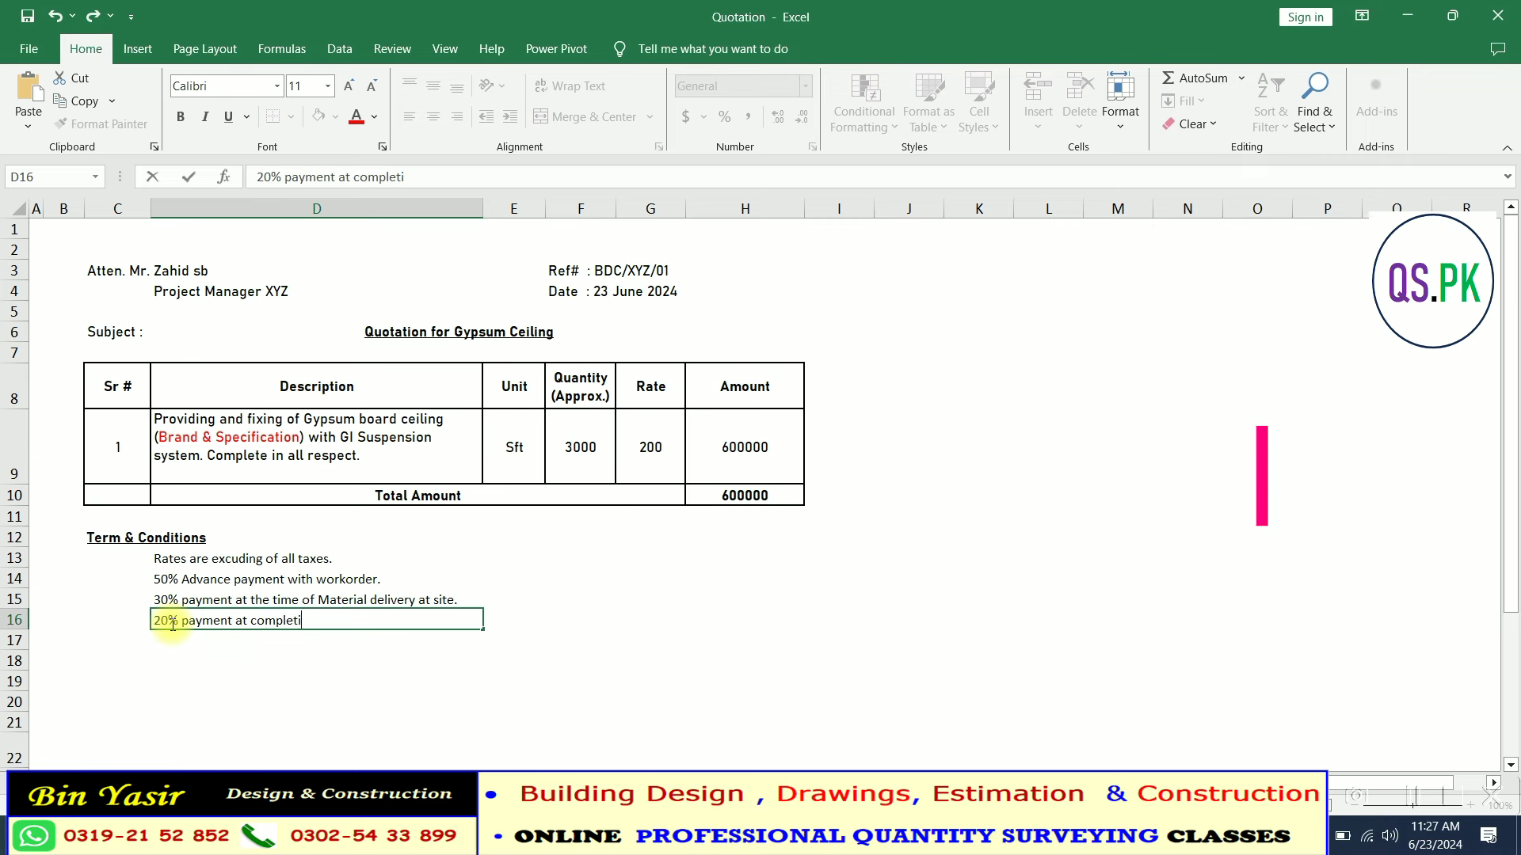
text(on of work.)
key(Return)
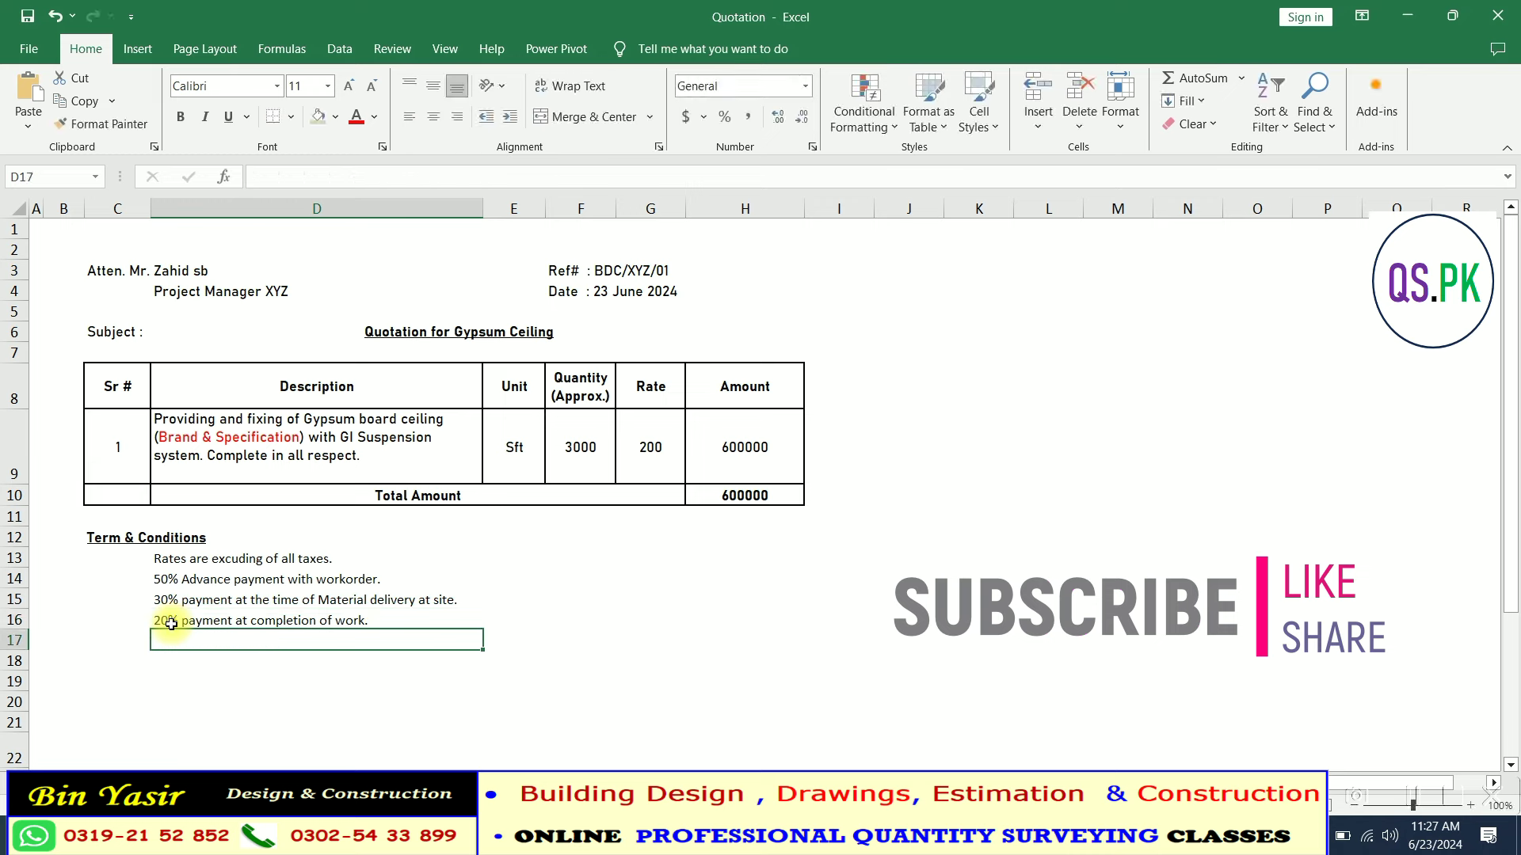
text(Final payment will be made as per actual measurements.)
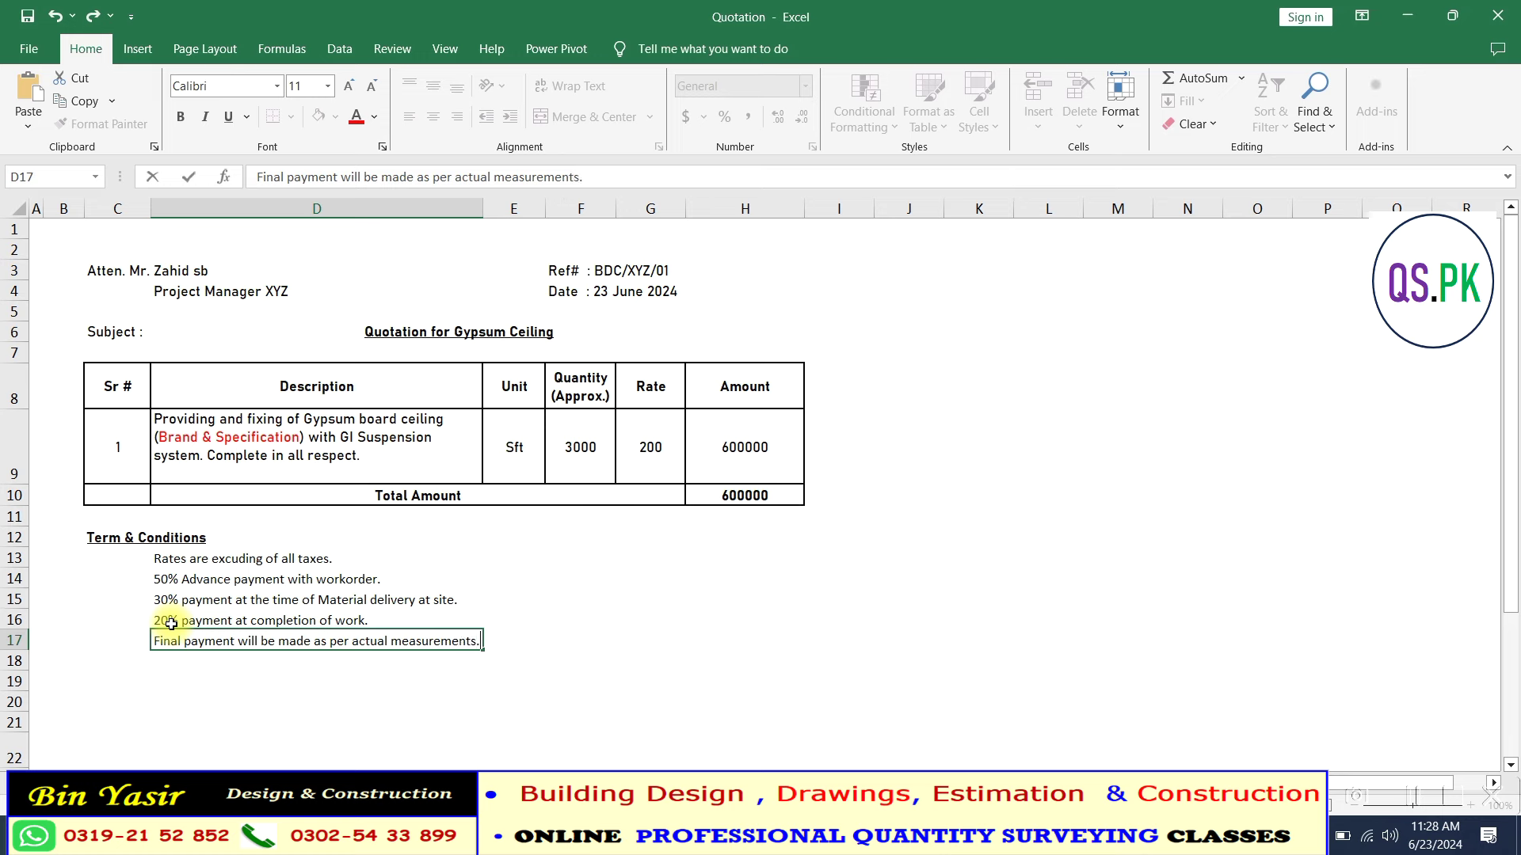
key(Return)
click(116, 657)
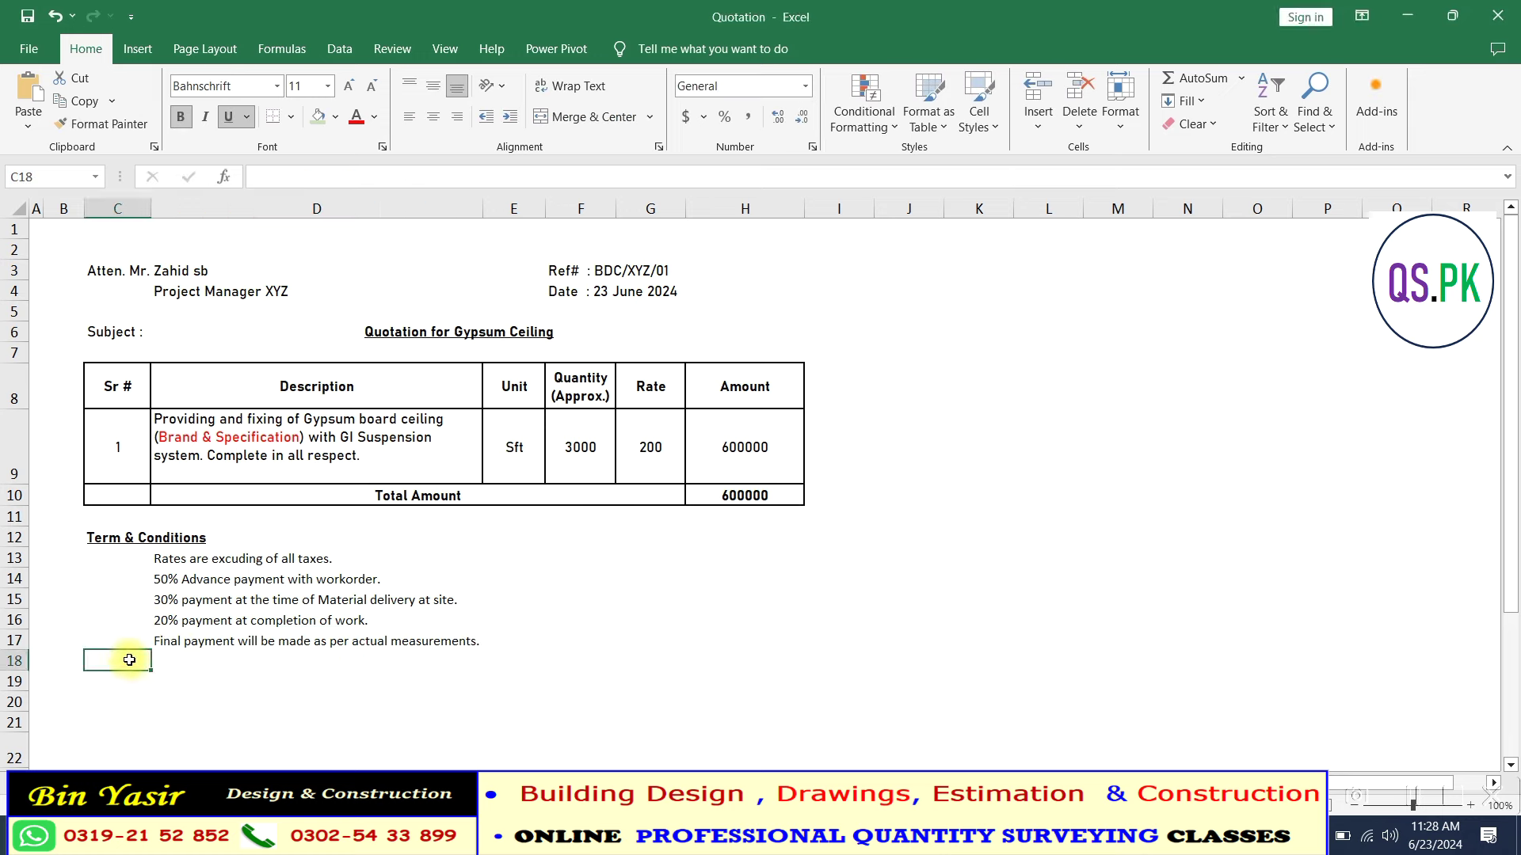
- Add the 'Facilities to be provided at site free of cost' heading and the scaffolding item
text(Facilities to be provided at site free of cost.)
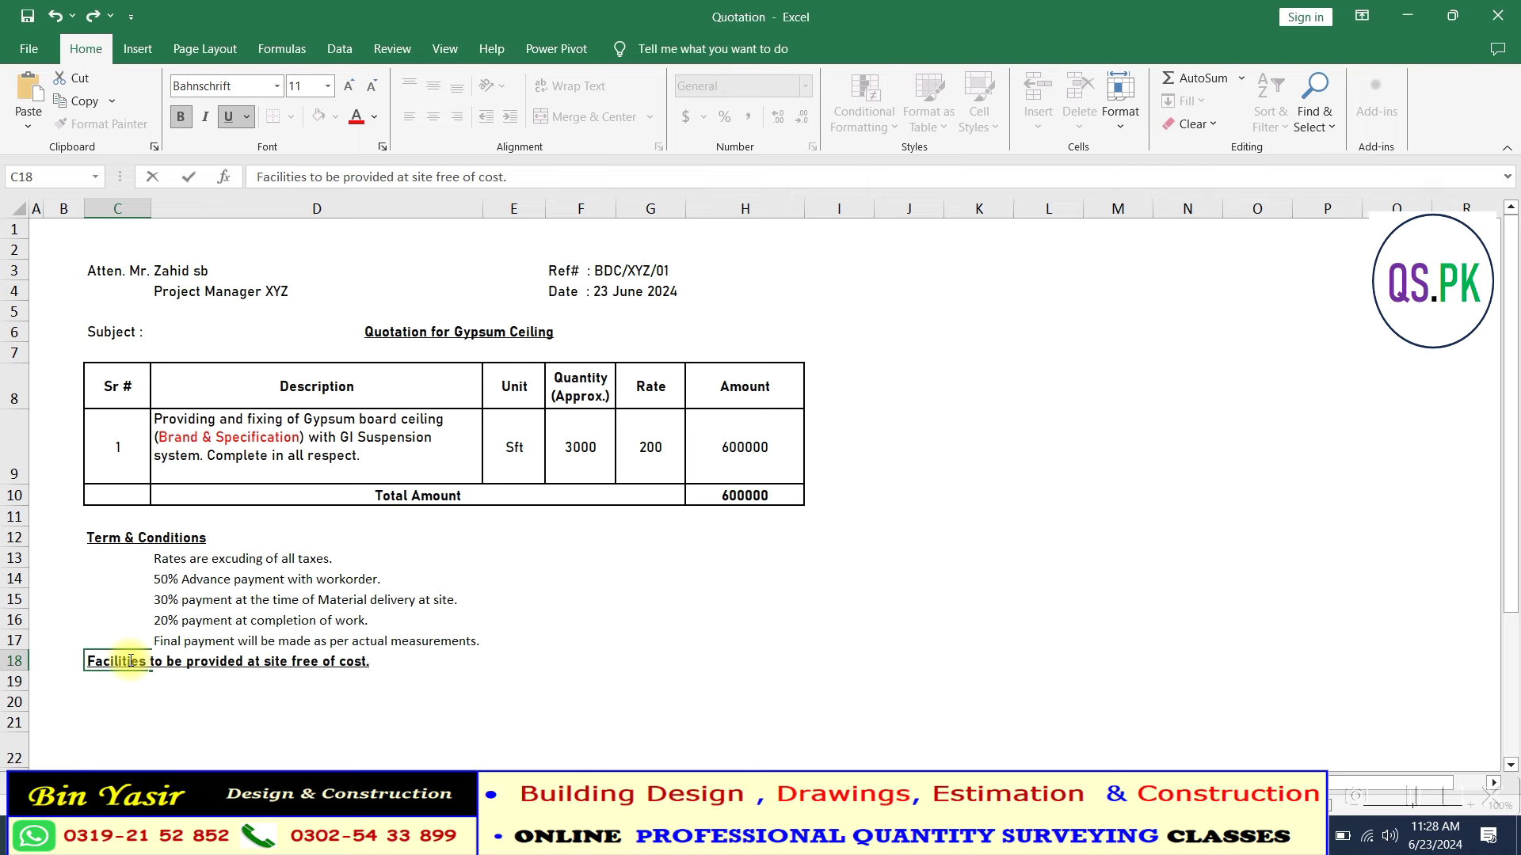
key(Return)
click(159, 681)
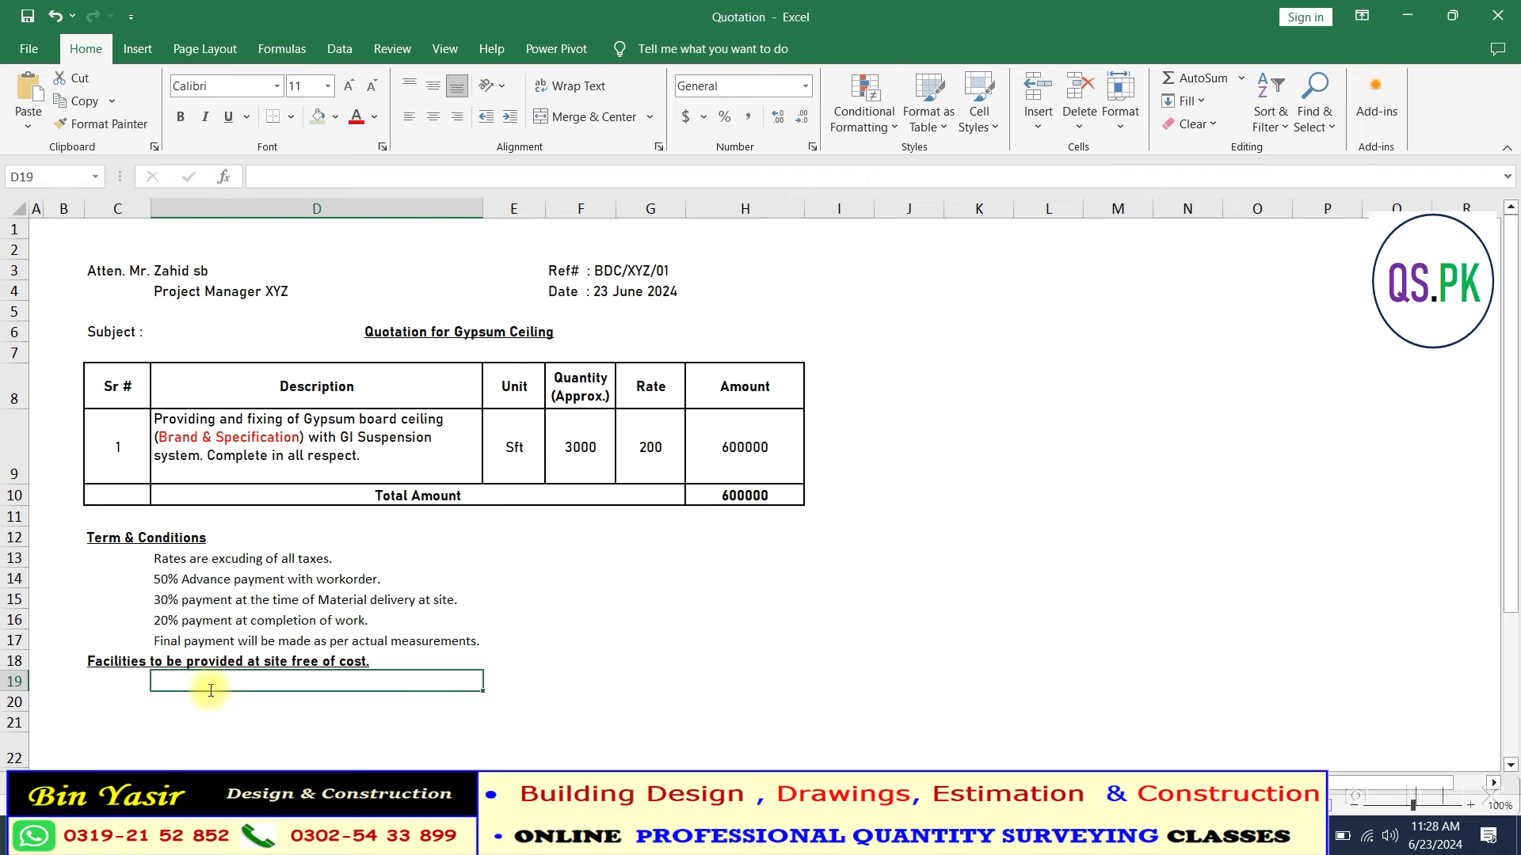
text(Scaffolding will be provide by client.)
key(Return)
- Add the client-provided electricity and water item, then begin the lockable storage line
text(E)
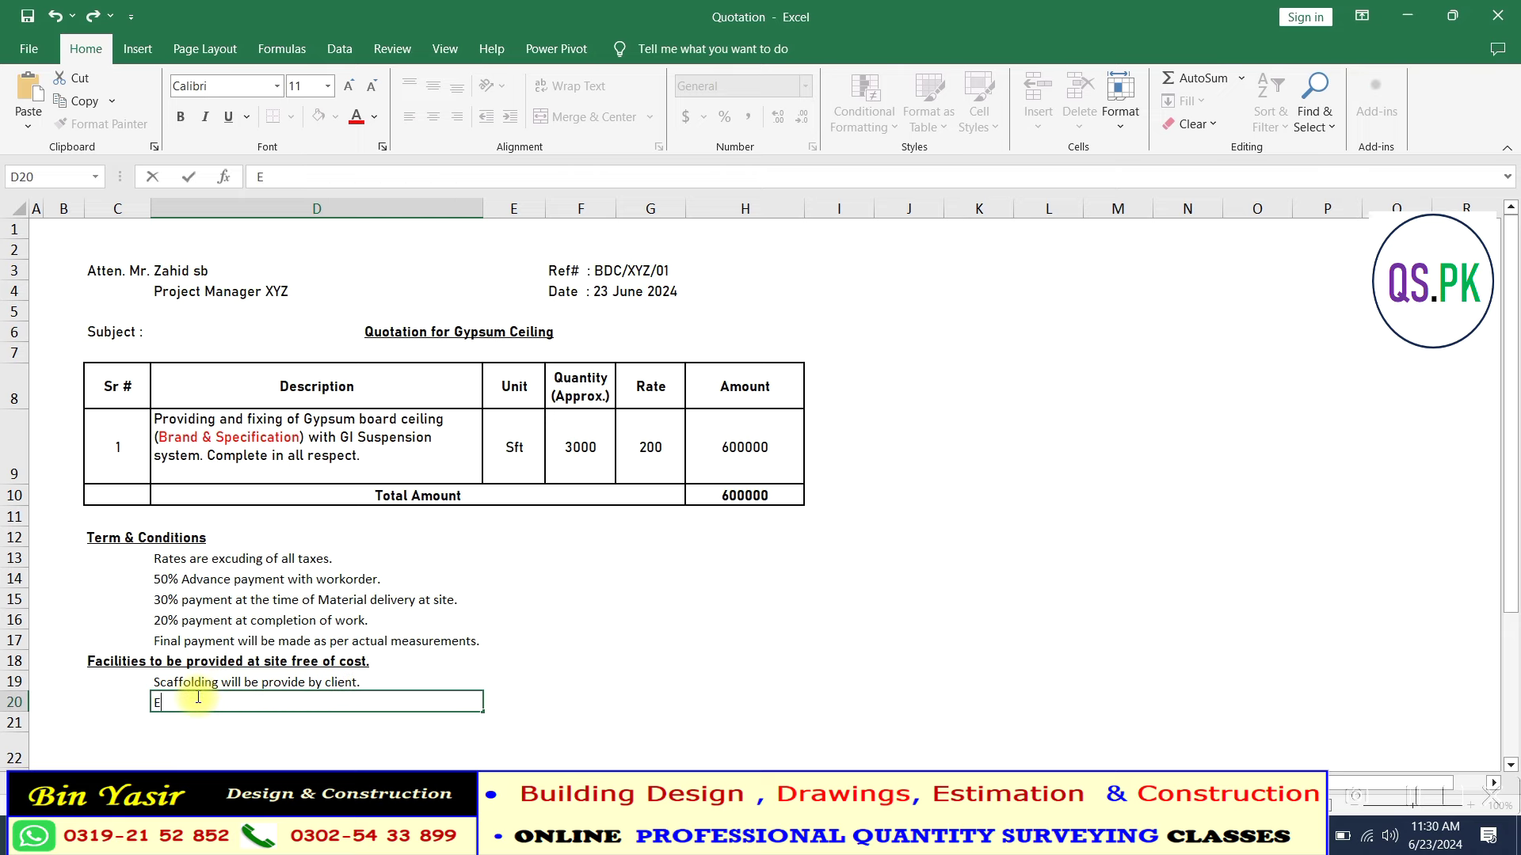
text(lectric)
text(ity and w)
text(ater )
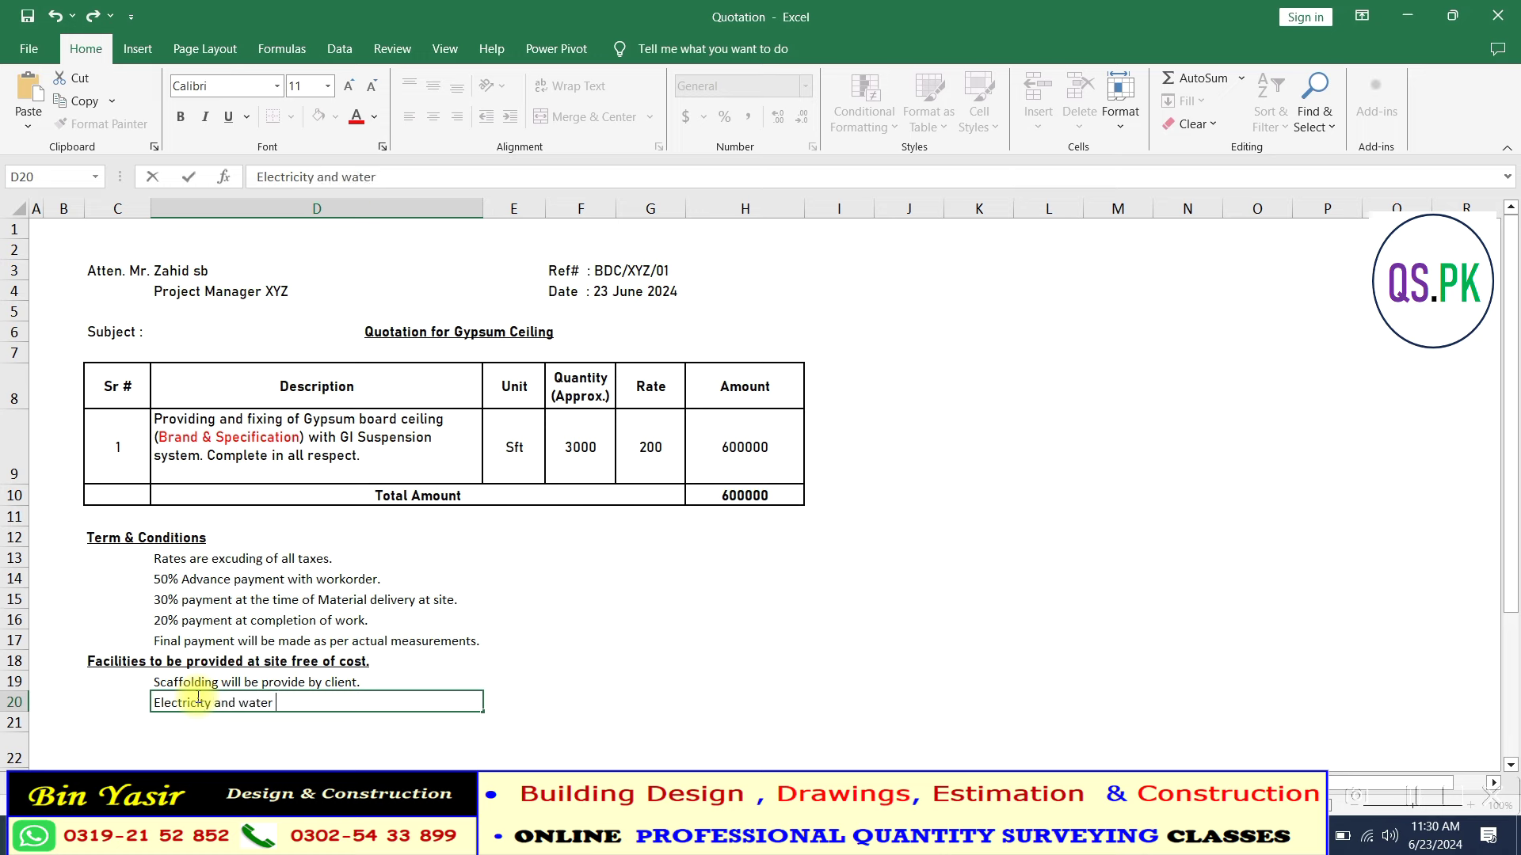
text(is to be provided by clie)
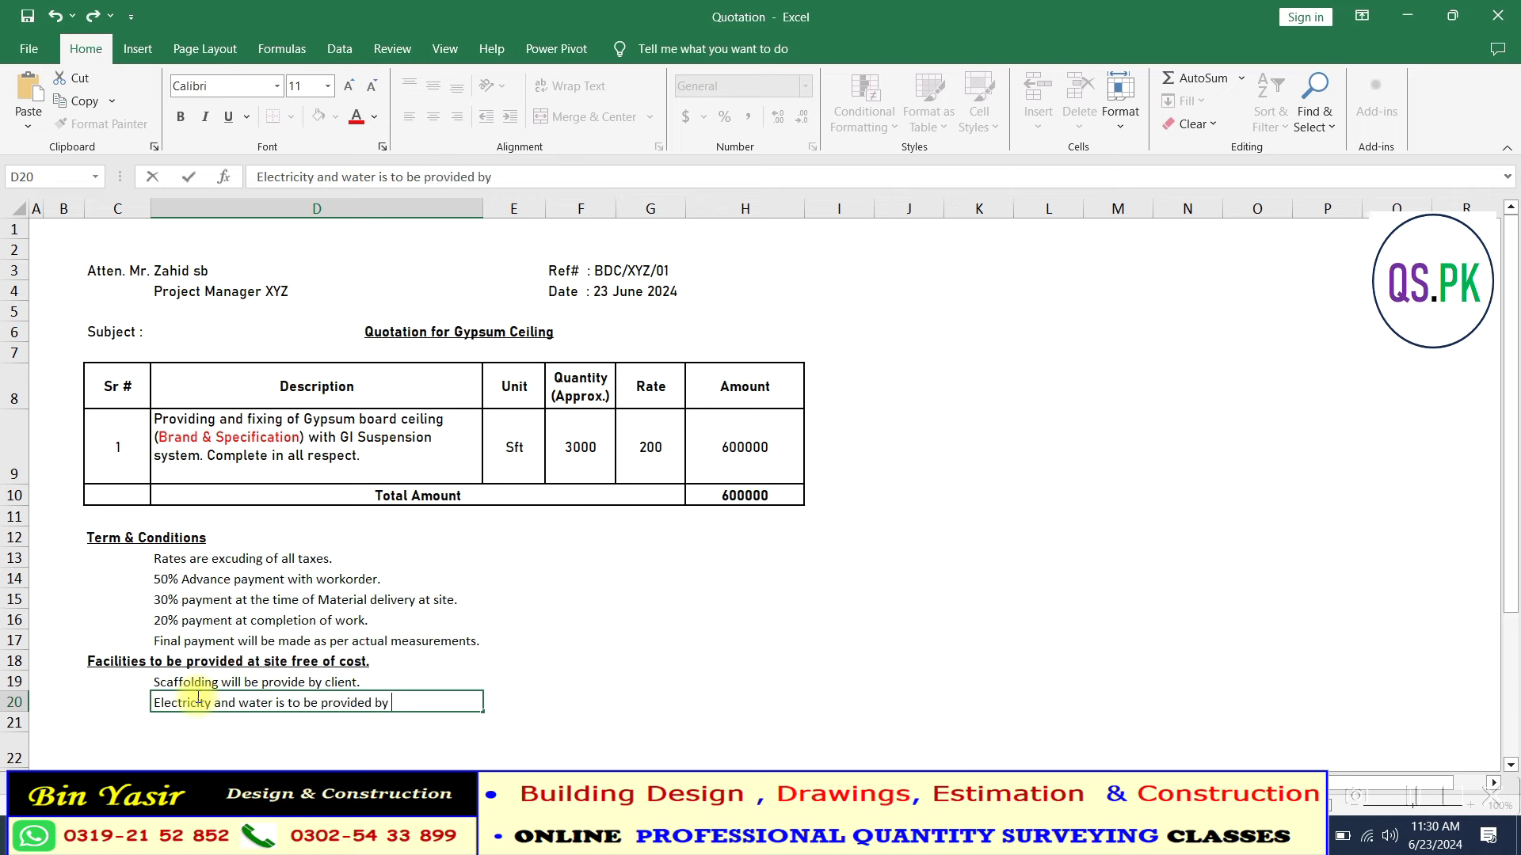
text(nt fo)
text(r gener)
text(al use and use of machines)
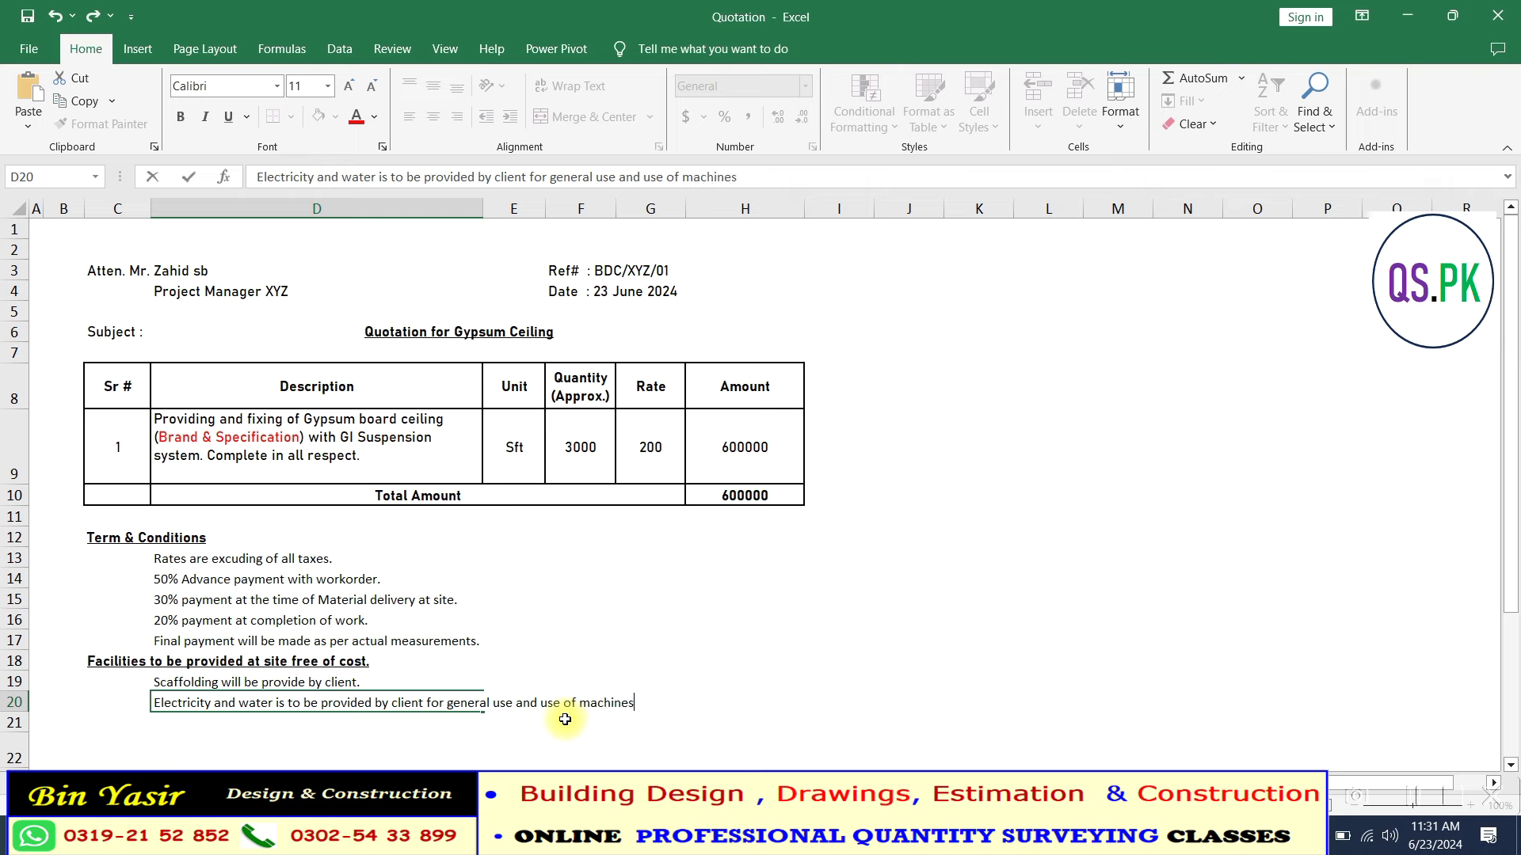
text( at site.)
key(Return)
text(t)
text(The cl)
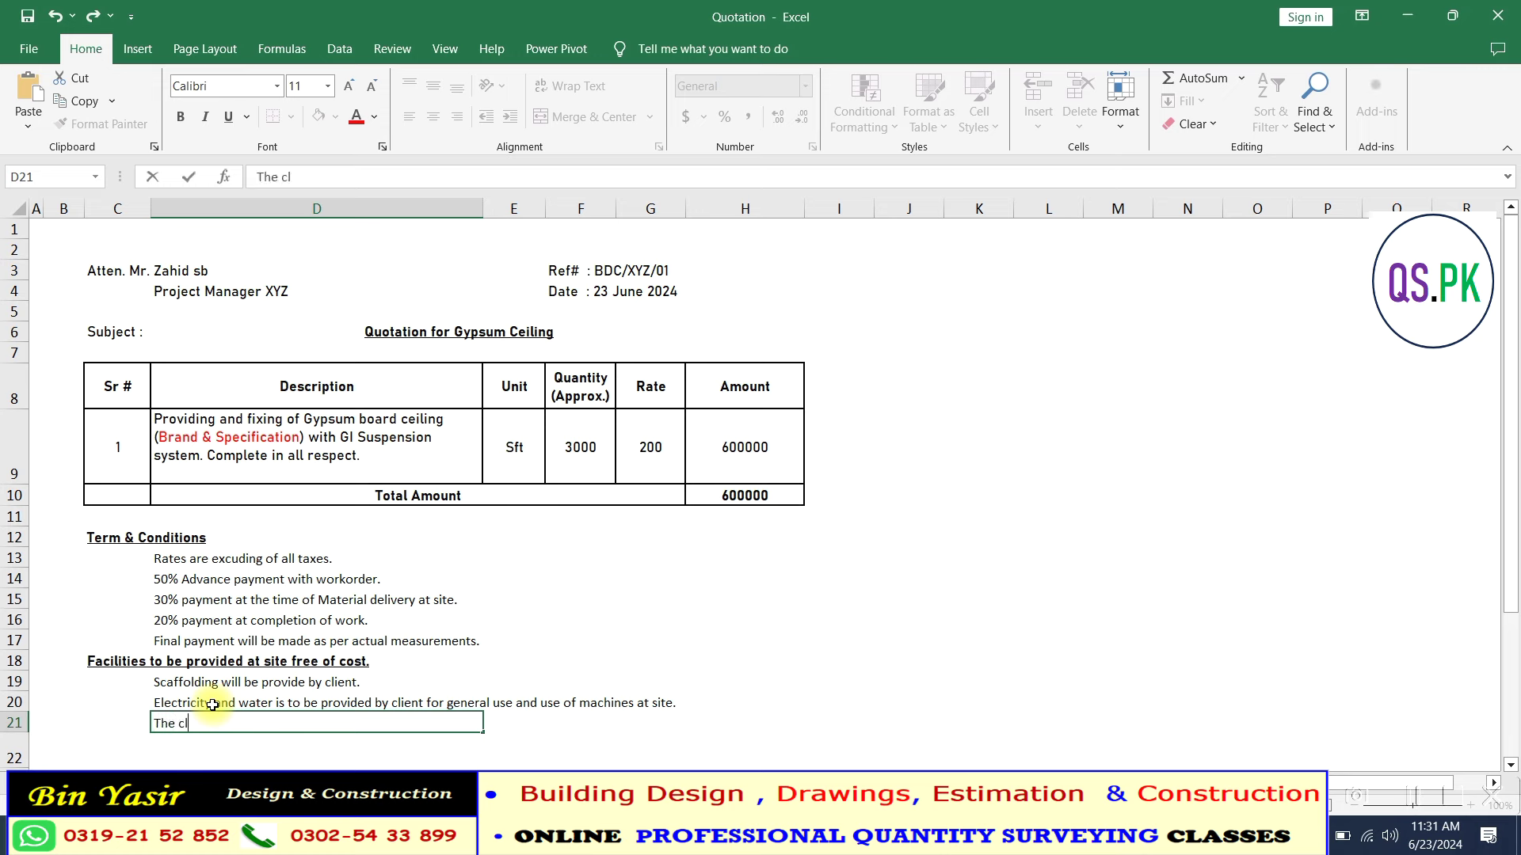
text(entwill be provid)
text(e lock)
text(abl)
text(e spac)
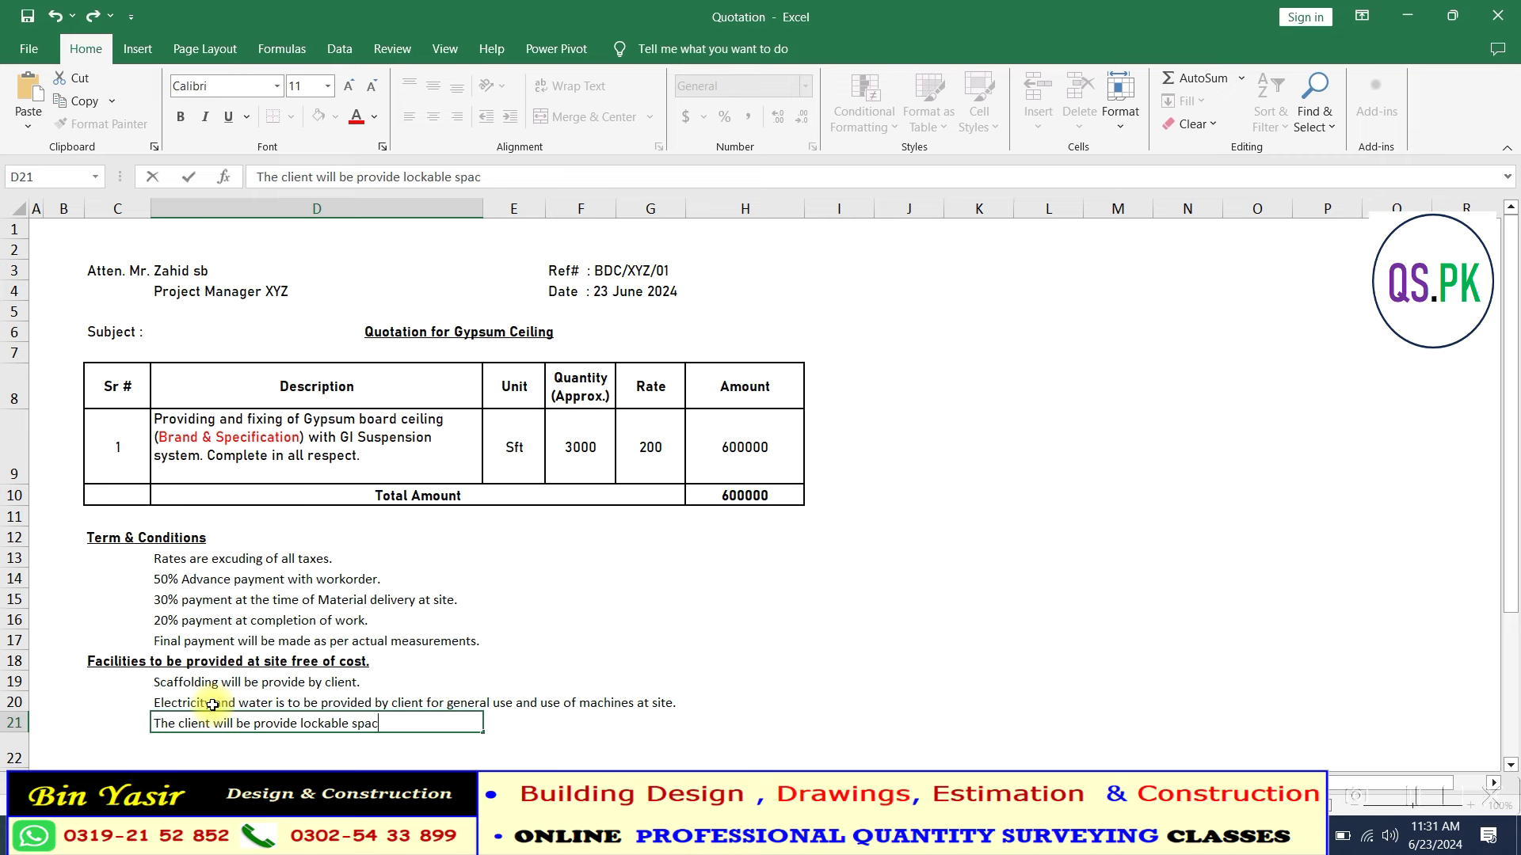
text(fo)
text(r storage o)
text(f ma)
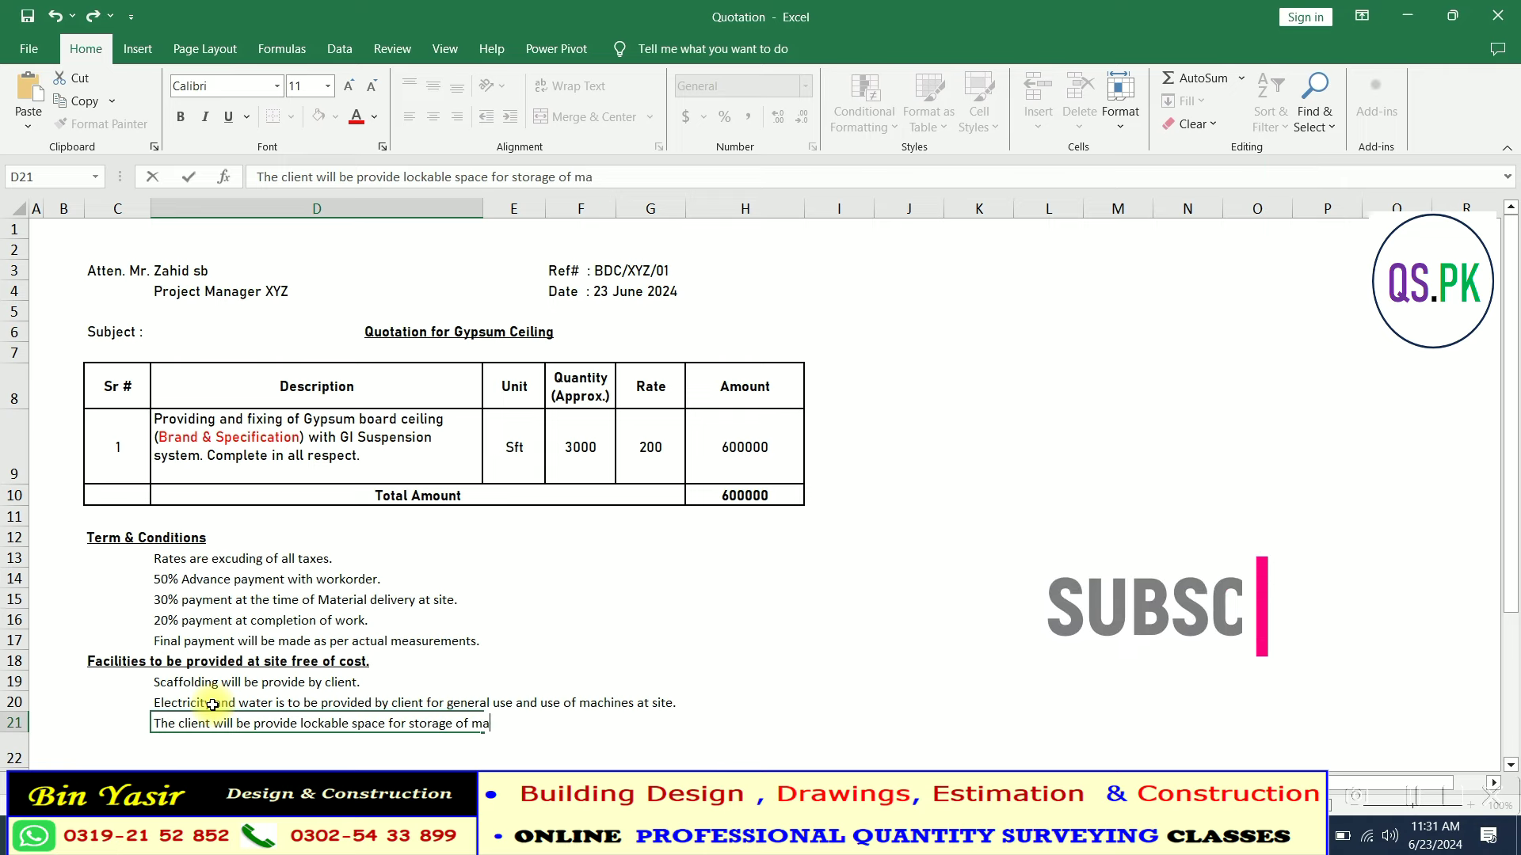
text(terial.)
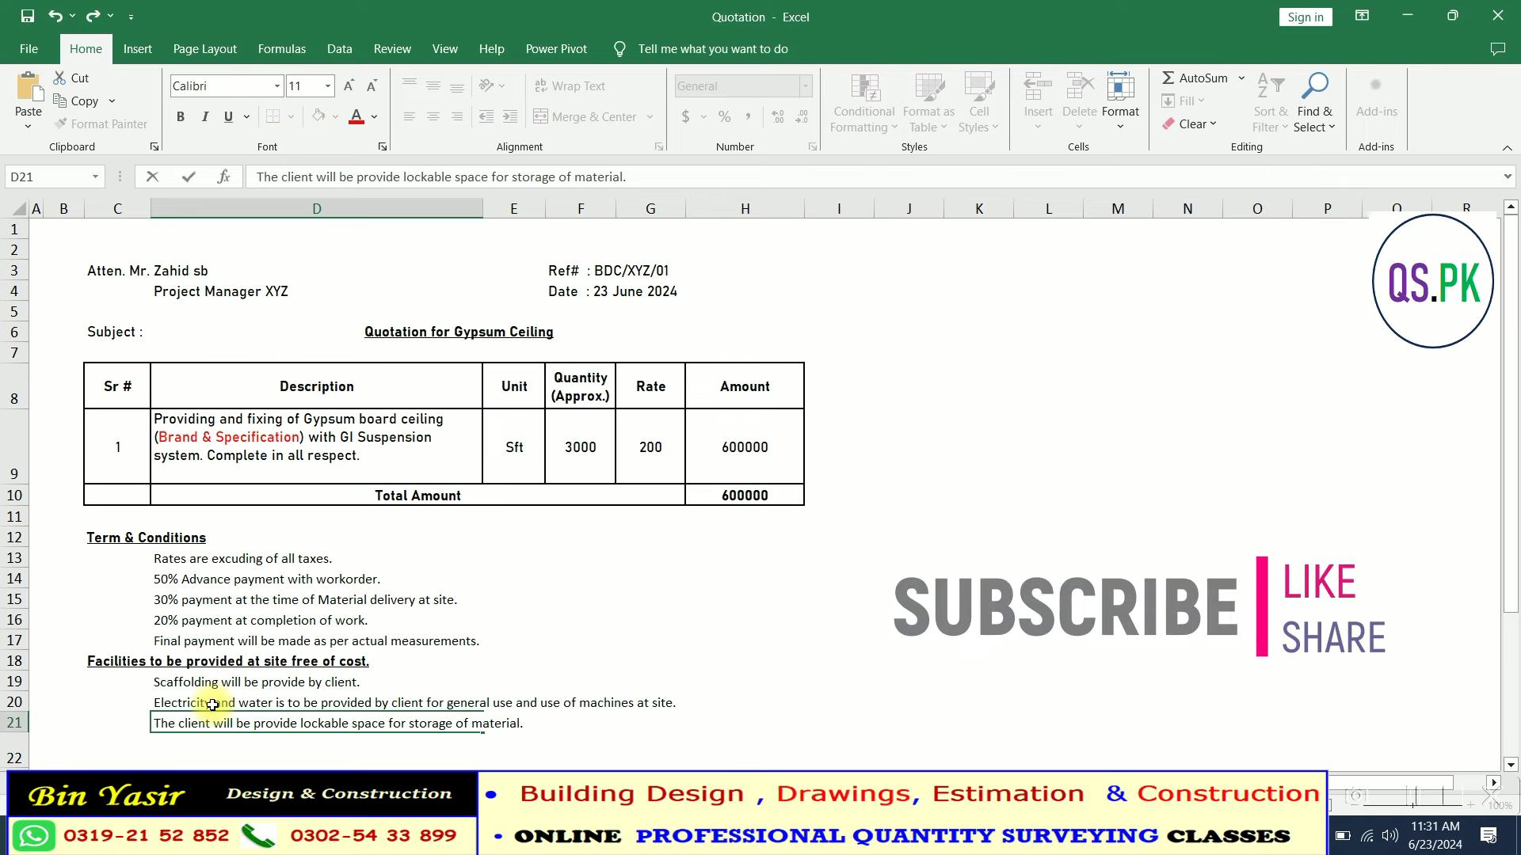
text(TheCent will be )
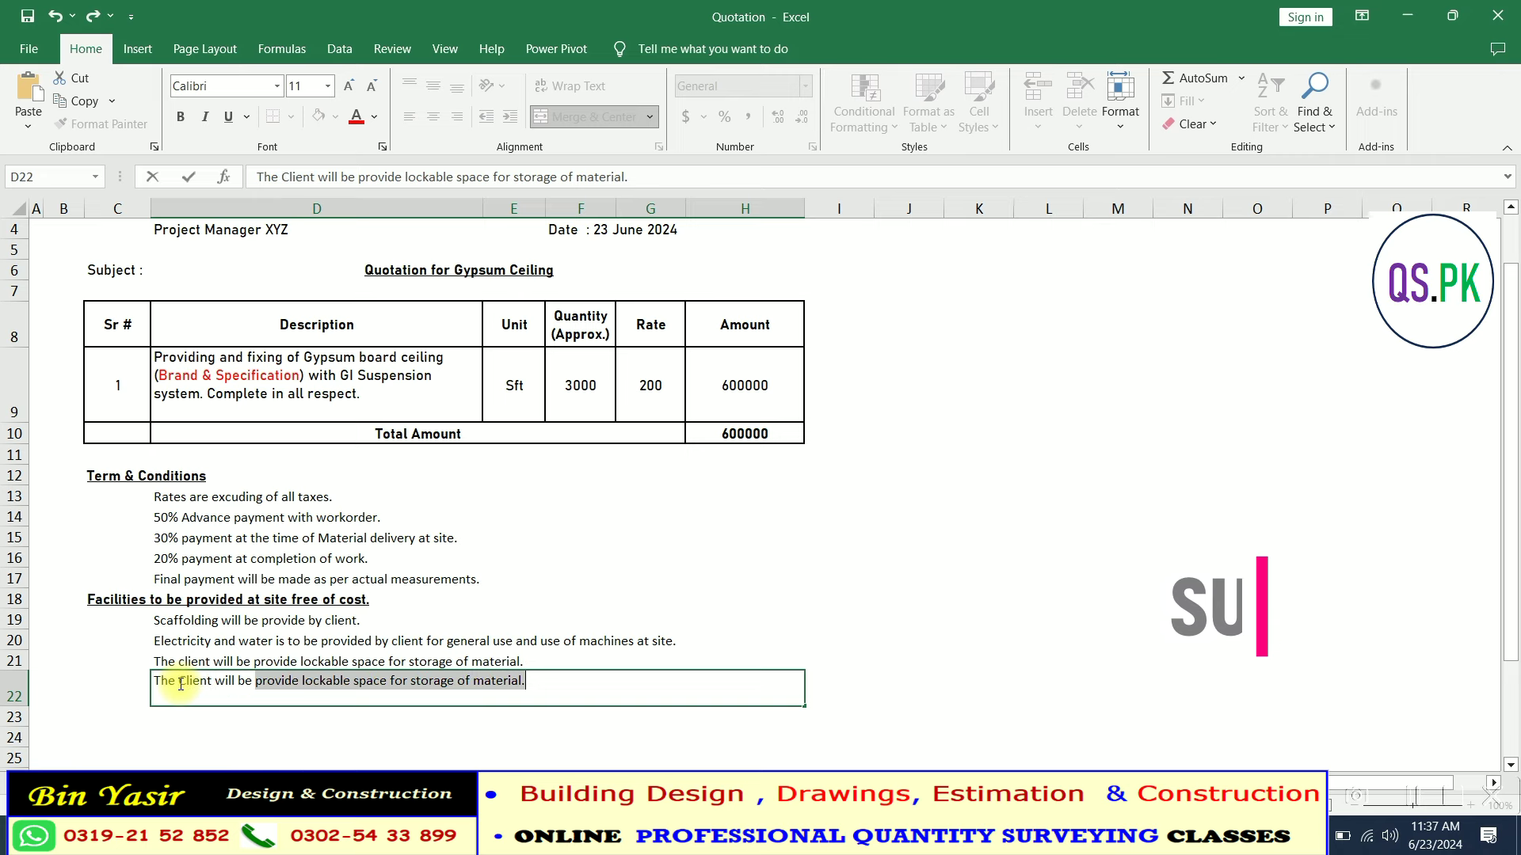
text(respons)
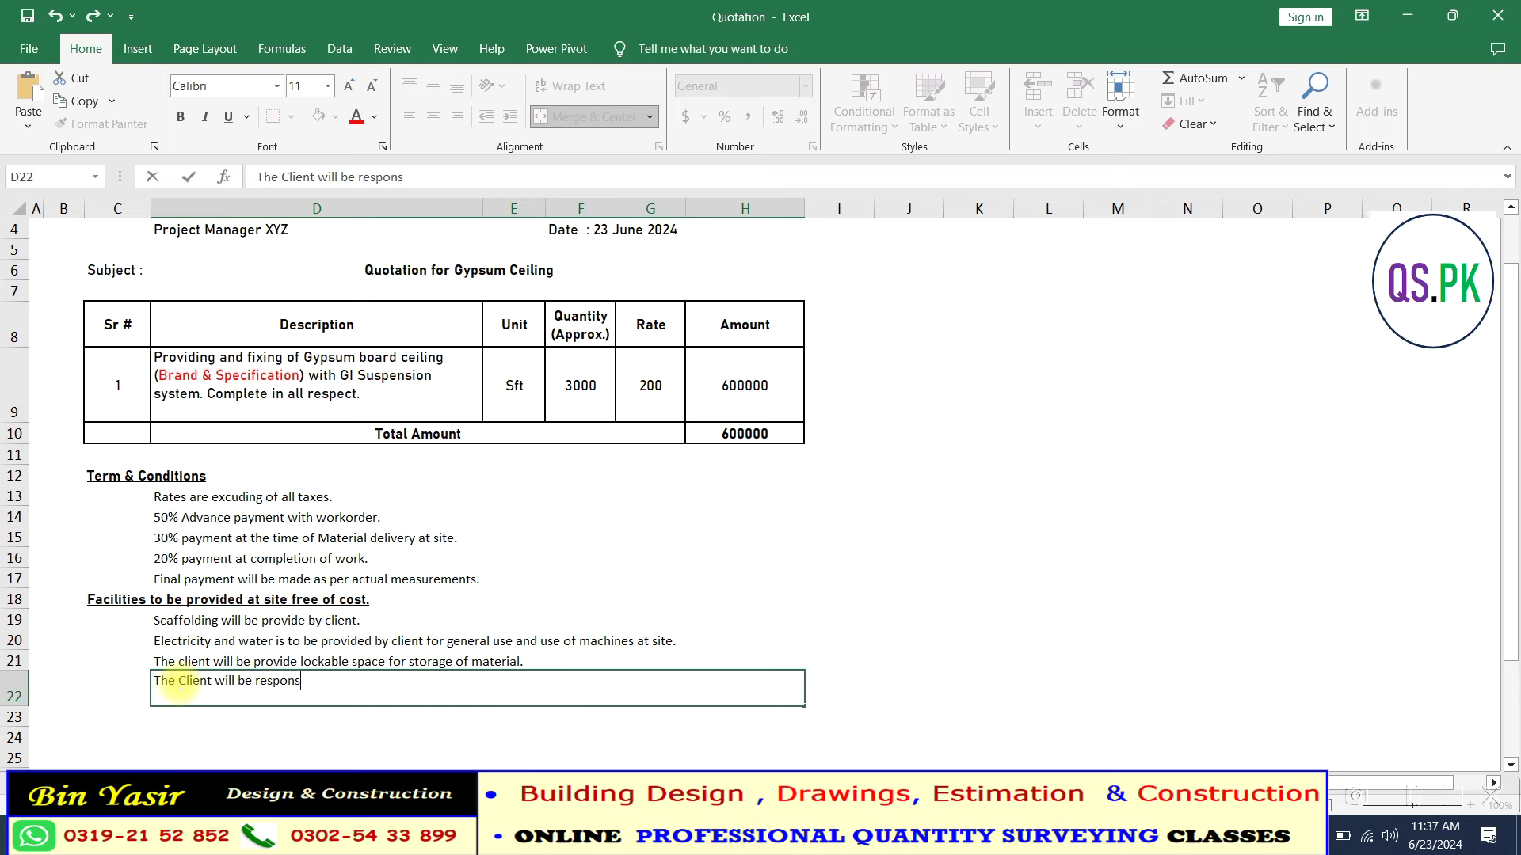
text(ible)
text( for the)
text( sec)
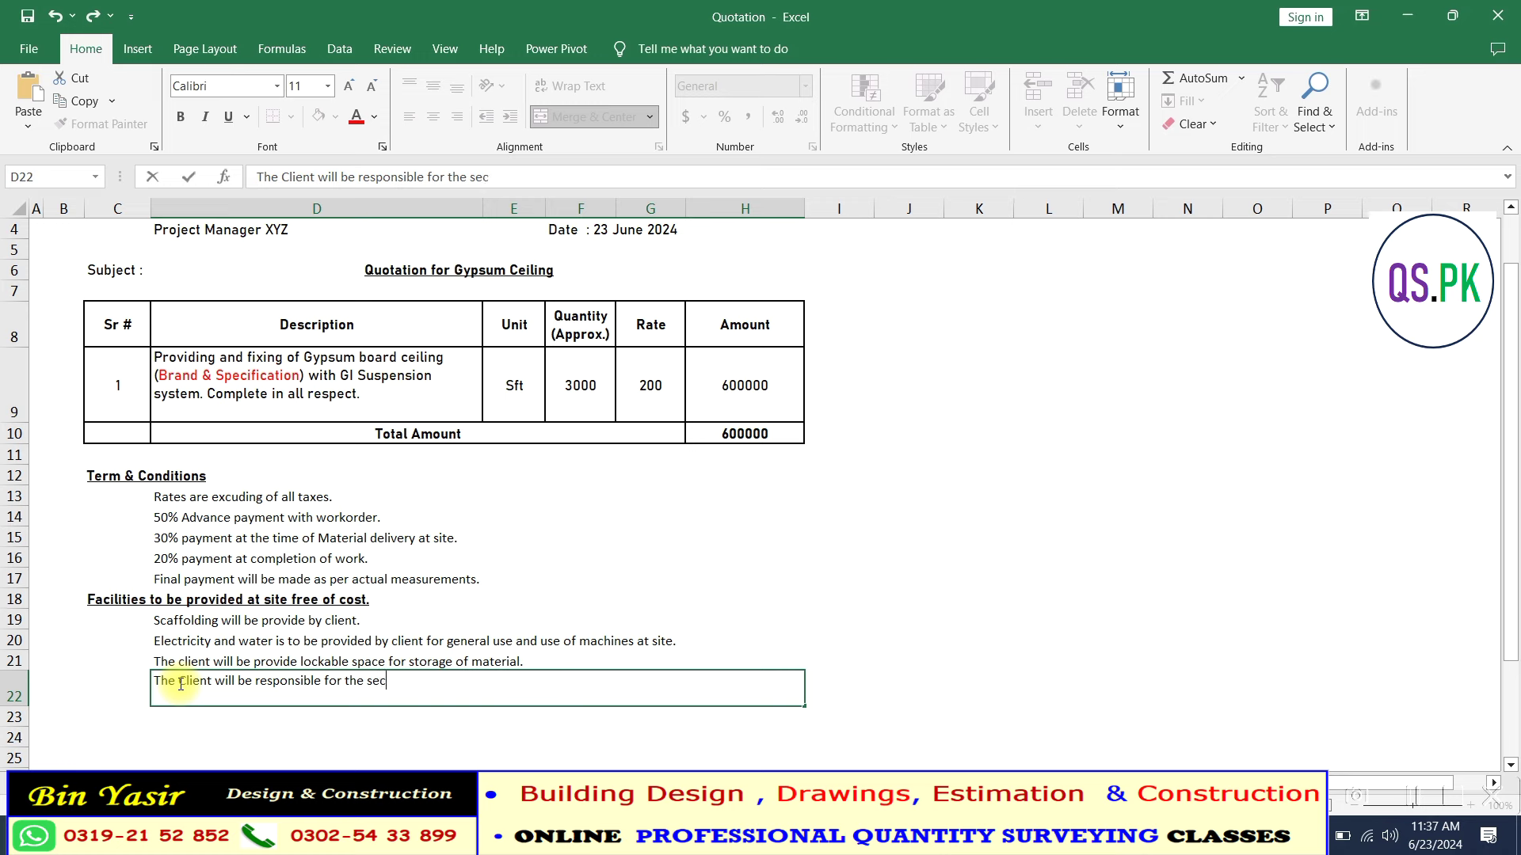
text(u)
text(ty o)
text(u)
text(mater)
text(al and equipm)
text(stored at)
text(te.)
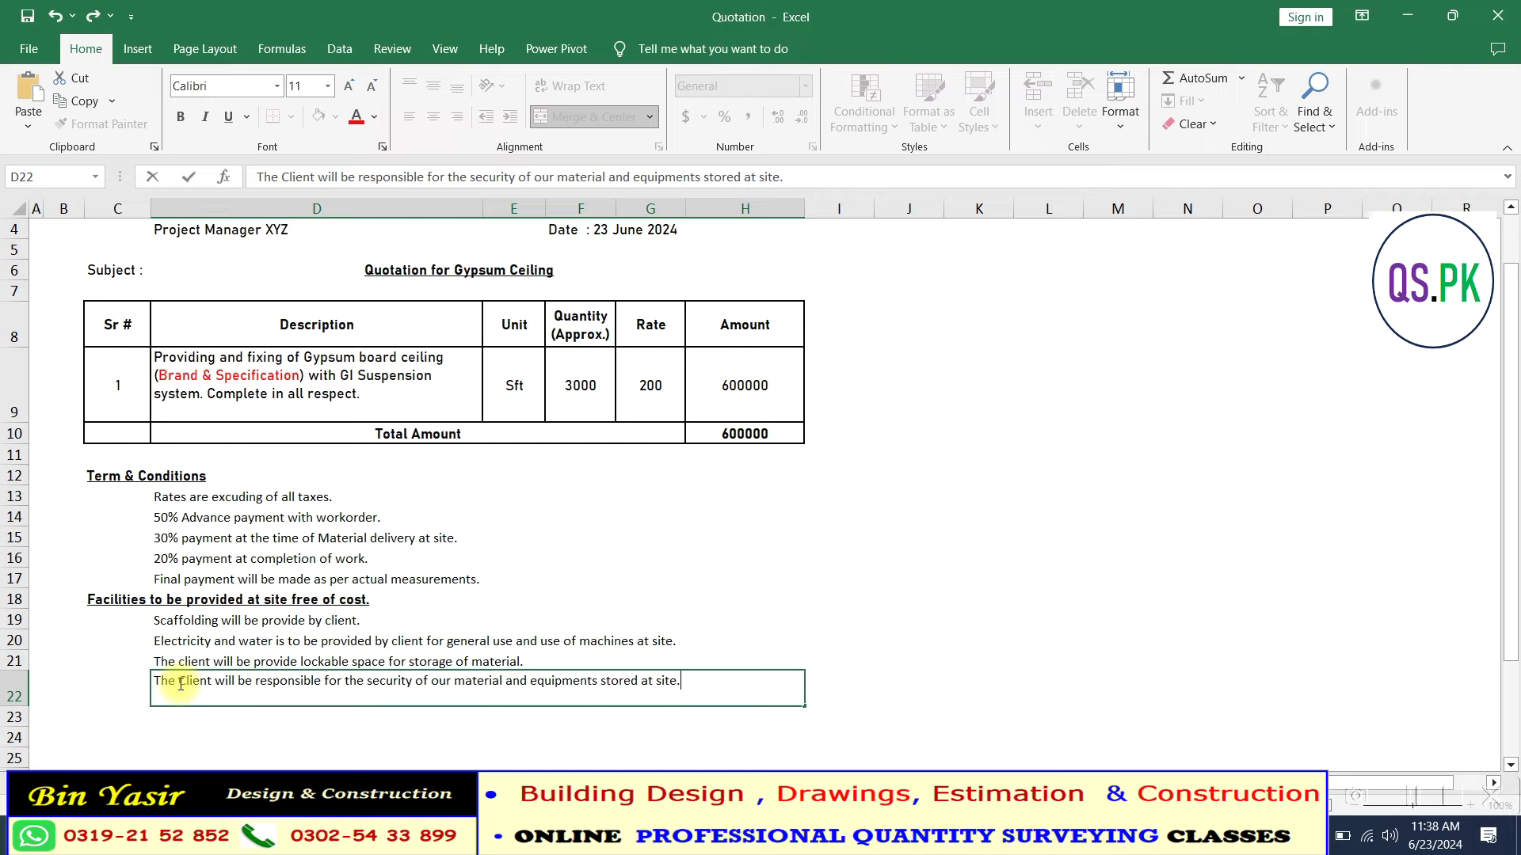
- Finish the client security clause for material stored at site
key(Return)
ctrl+scroll(180, 684, down, 1)
- Insert five blank rows at the top of the sheet, above the quotation
ctrl+scroll(484, 668, down, 1)
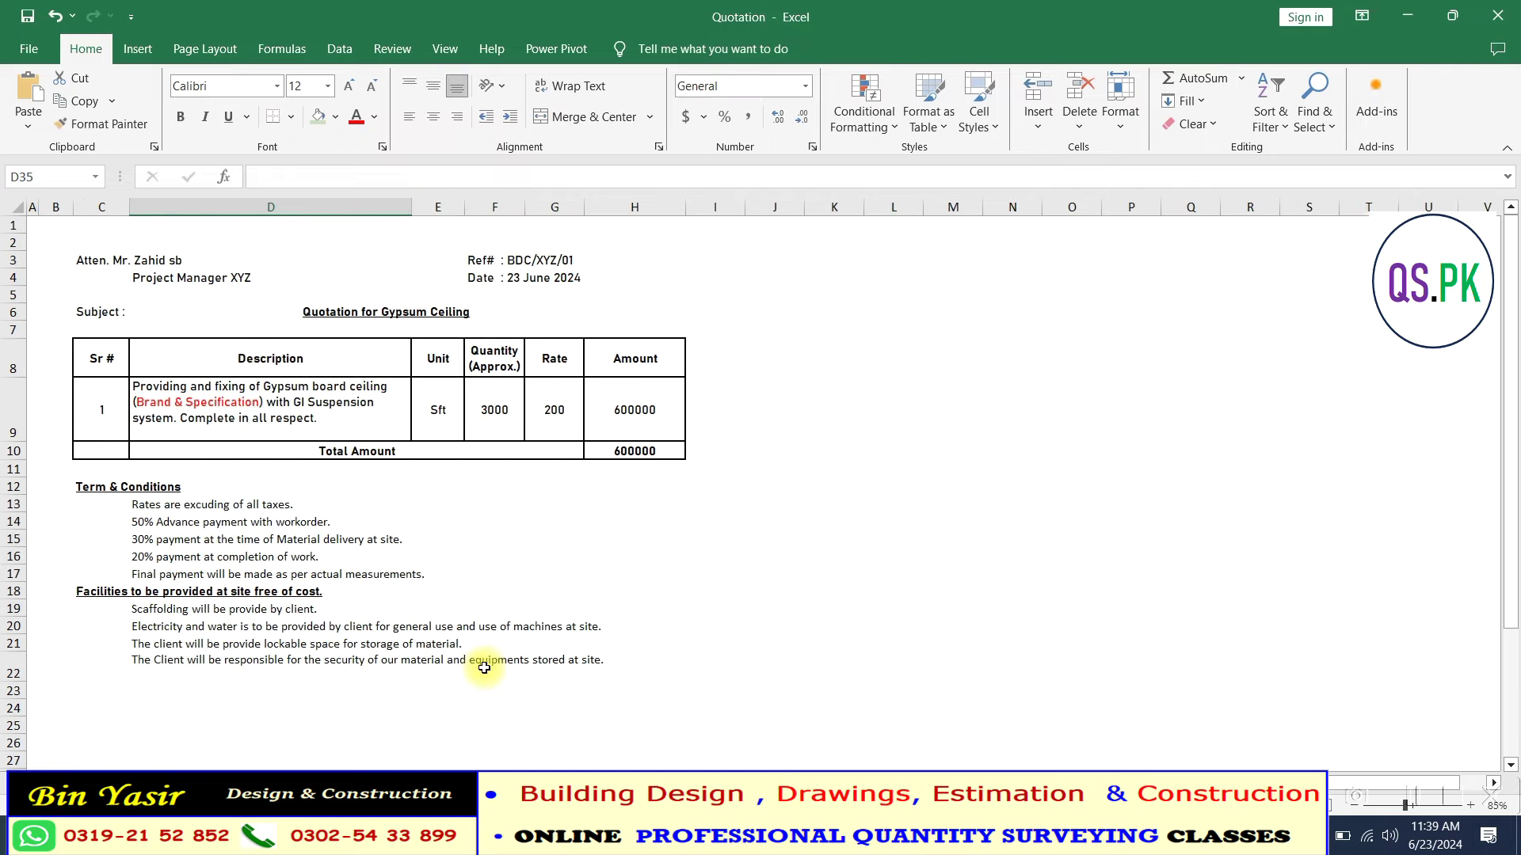
ctrl+scroll(484, 667, down, 1)
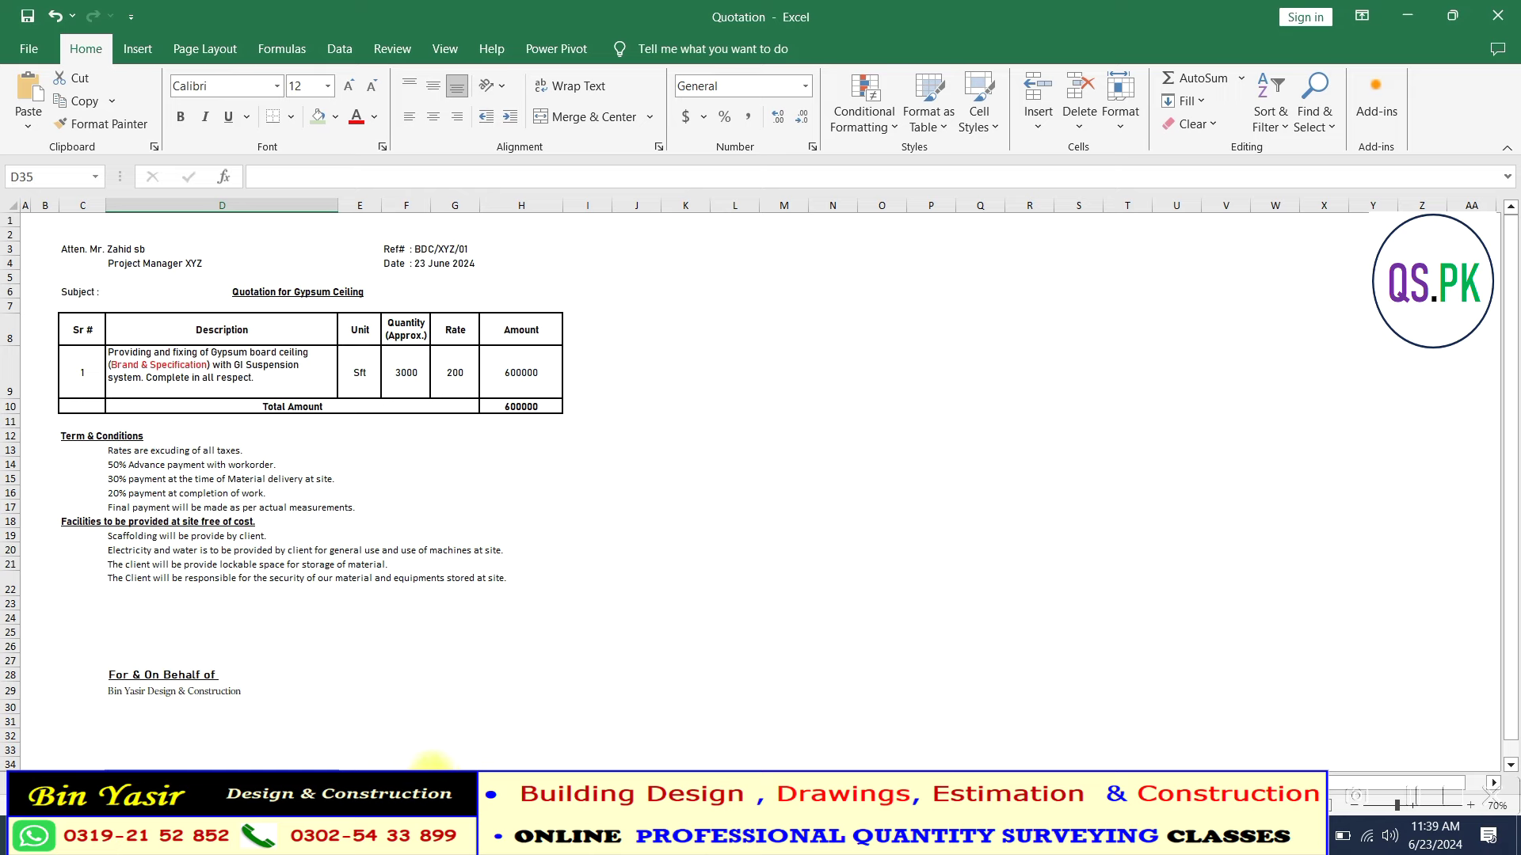
drag(9, 220, 8, 234)
right_click(9, 231)
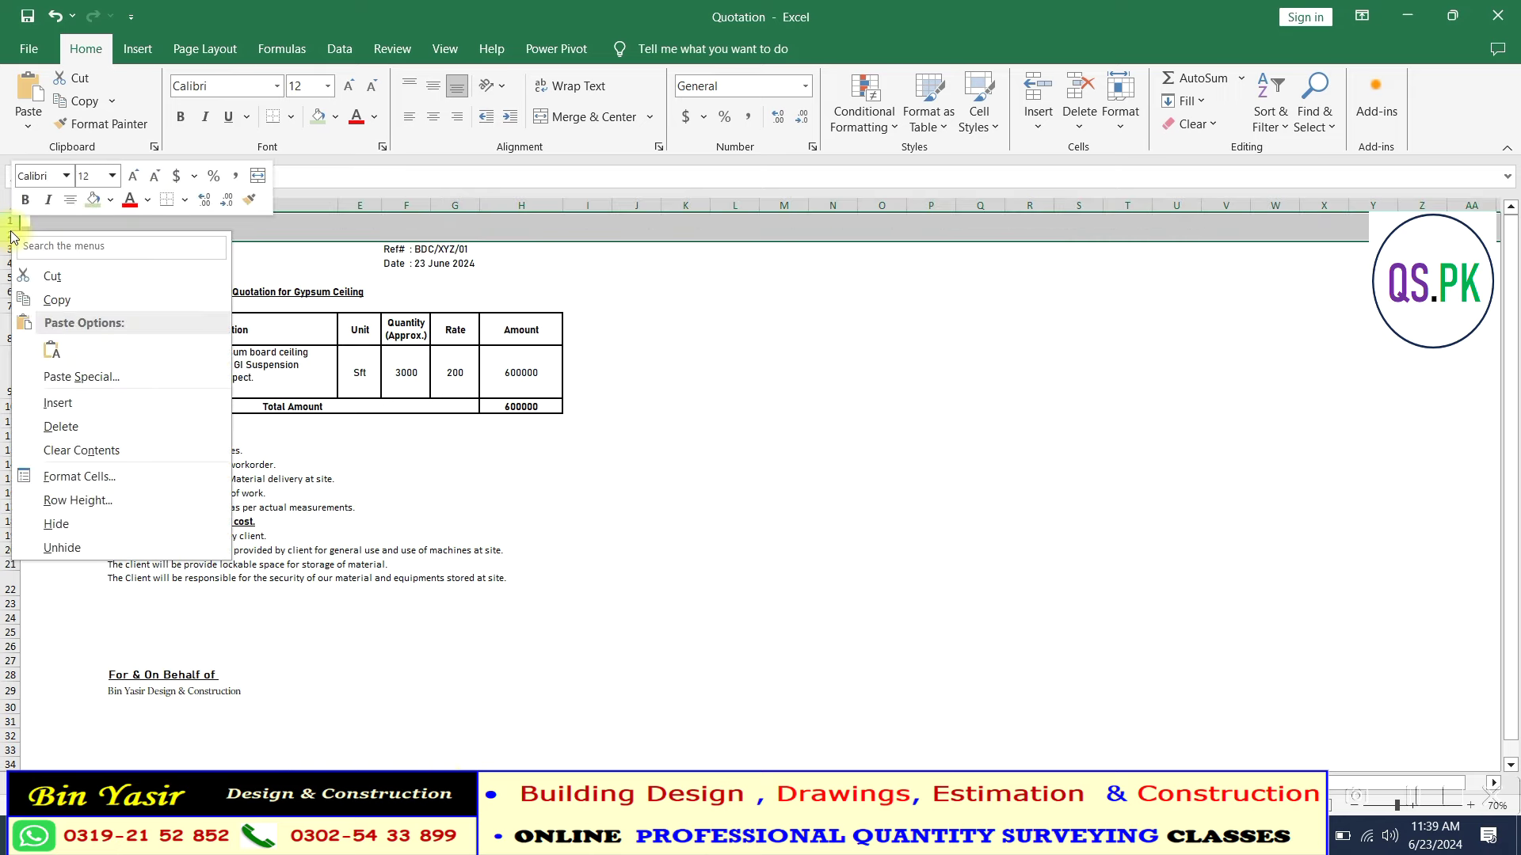
click(78, 404)
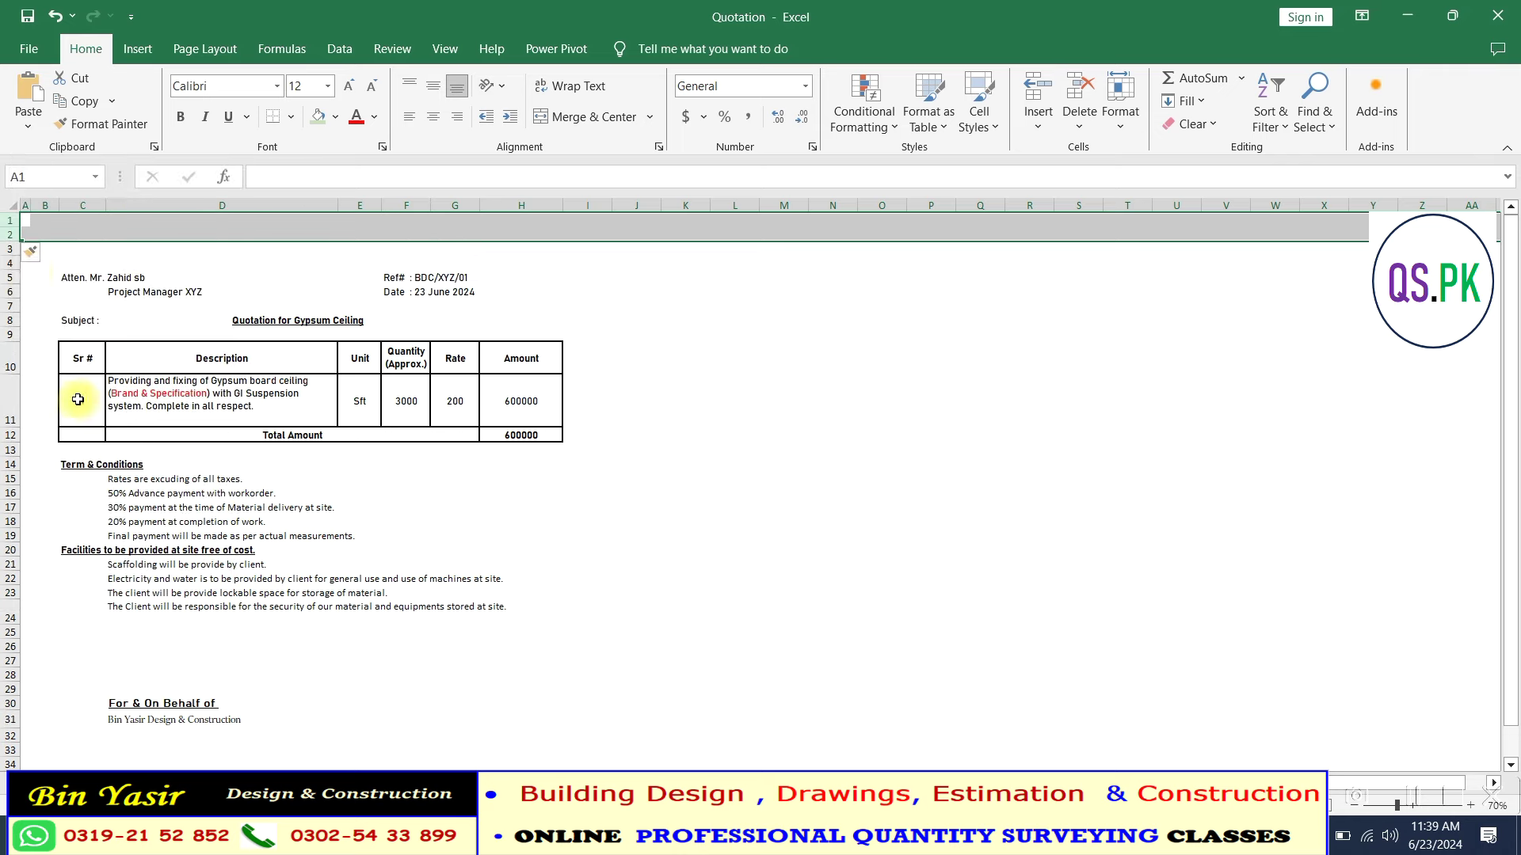
right_click(12, 236)
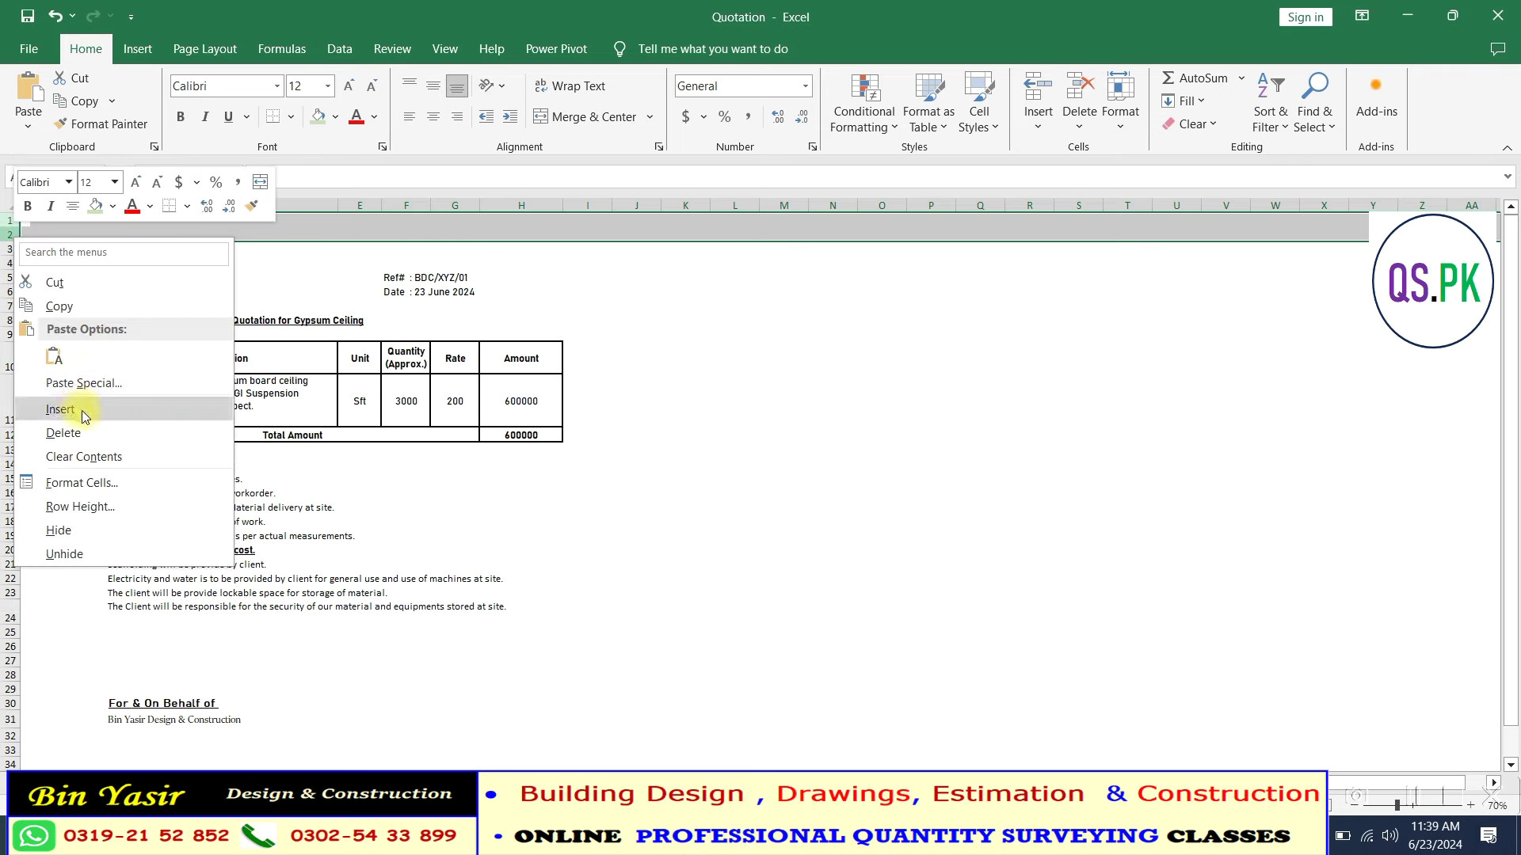
click(81, 408)
right_click(10, 249)
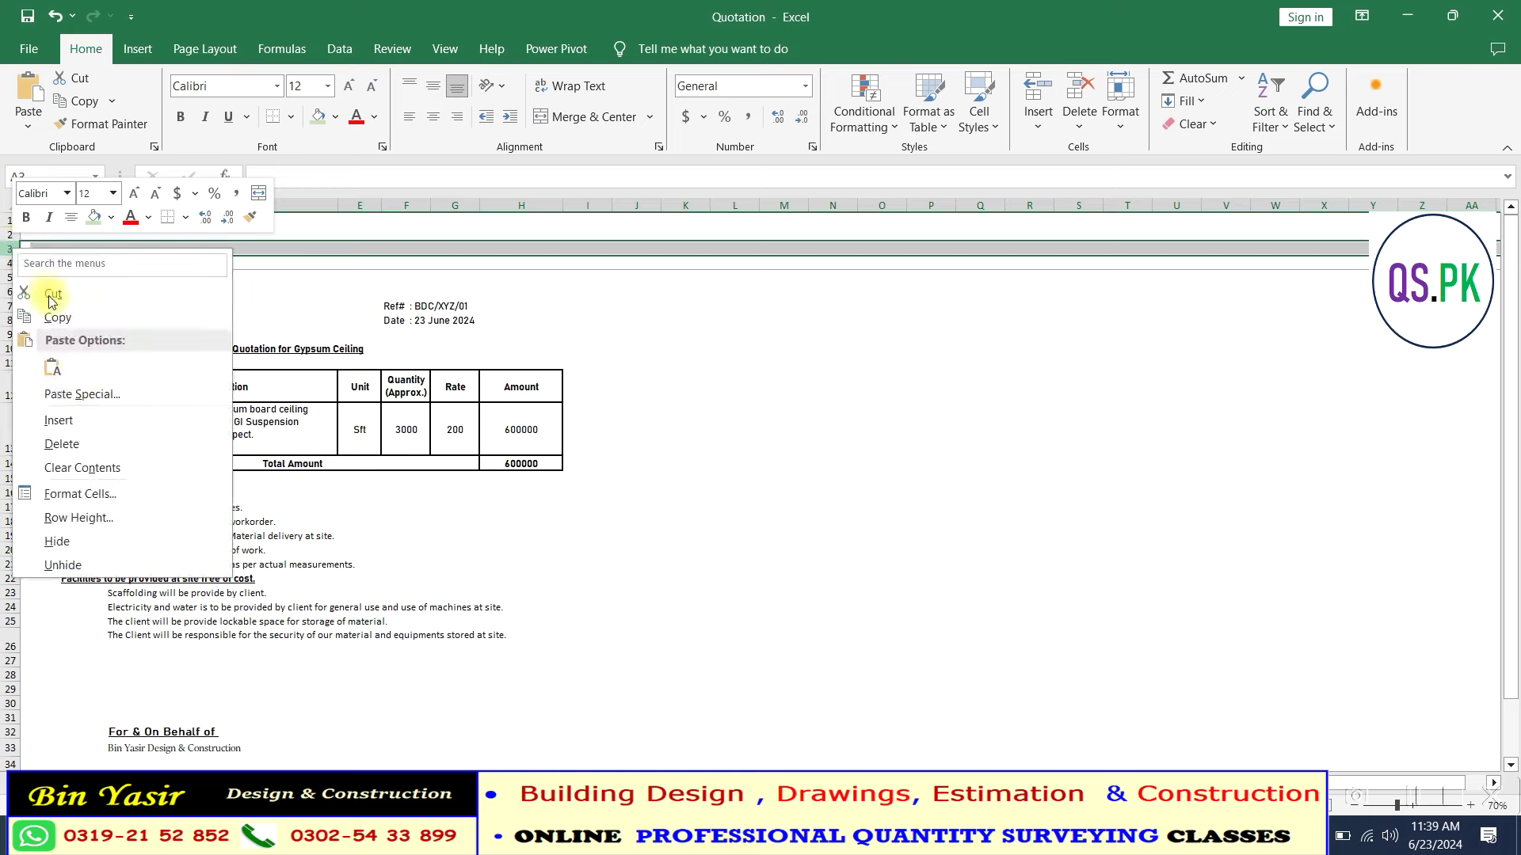
click(82, 414)
click(689, 578)
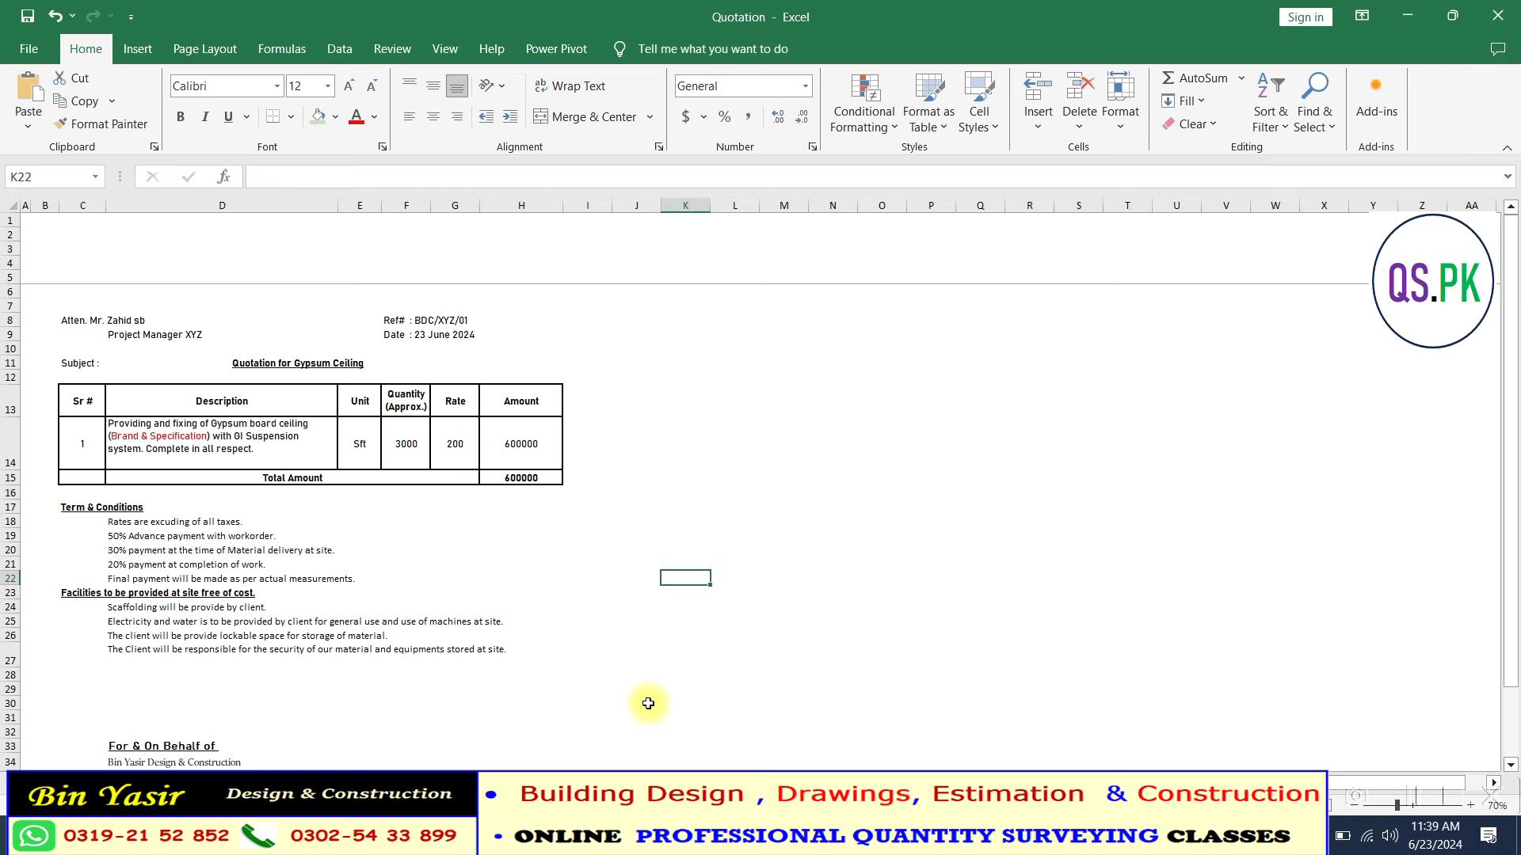
key(ctrl+shift+F1)
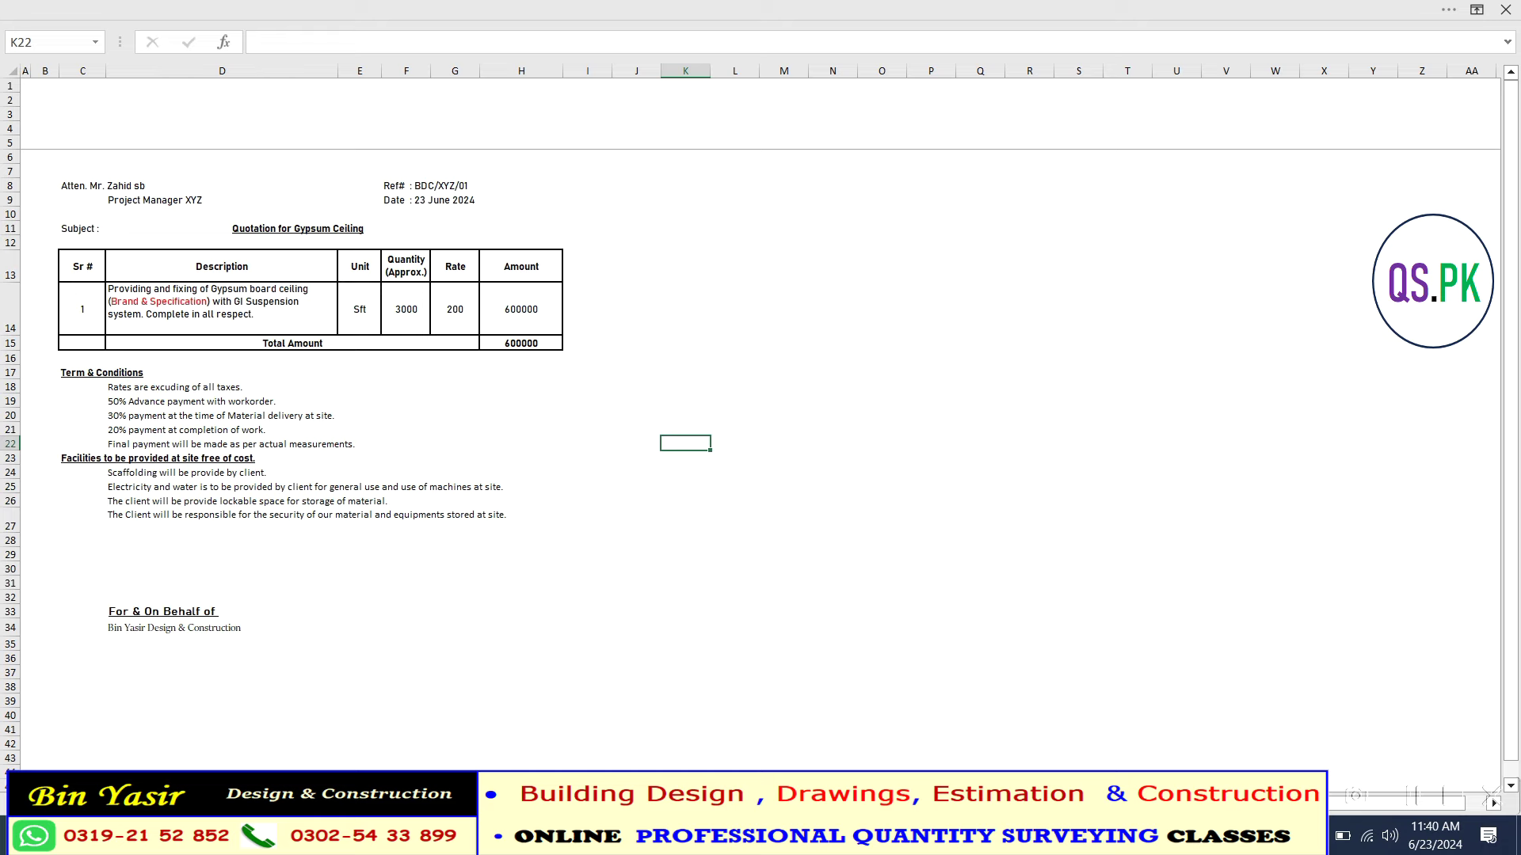
- Switch to the finished quotation sheet with the 'Bin Yasir Design & Construction' banner
key(ctrl+Page_Down)
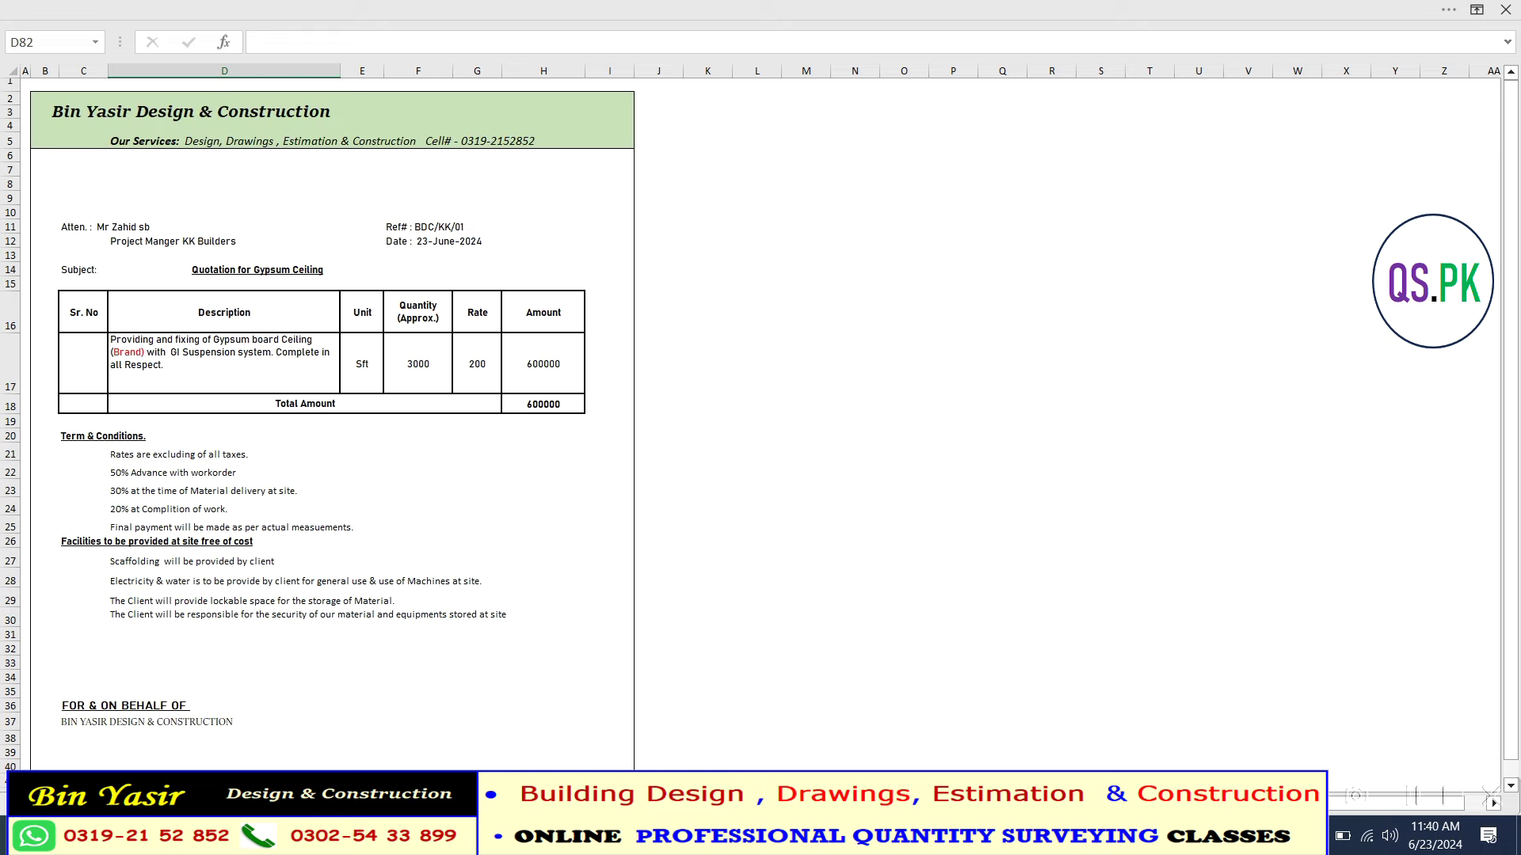